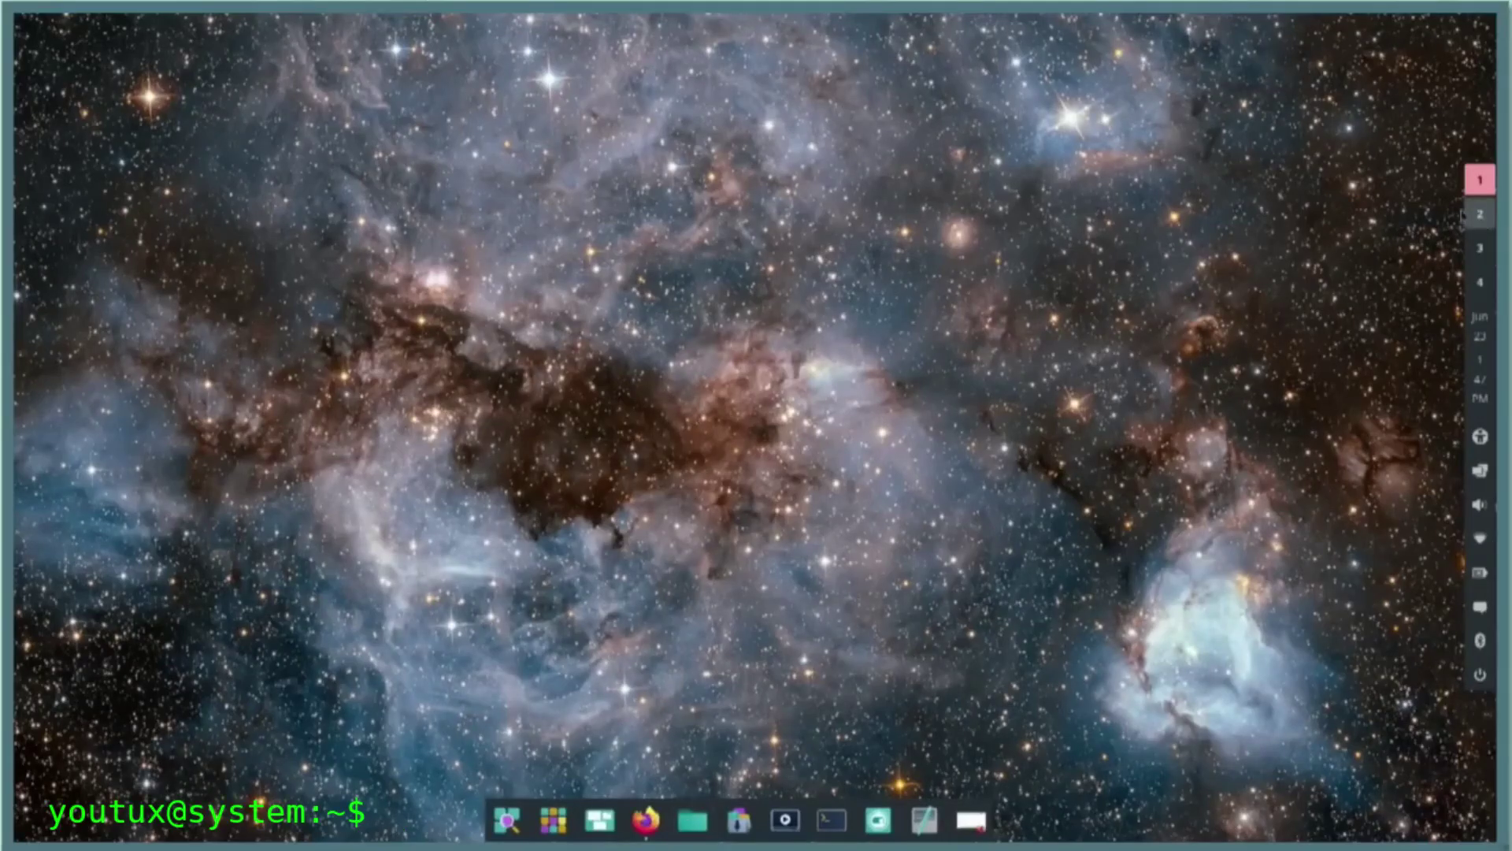
Open Files on the Home folder and make it a narrow compact window at the top-left
left_click(692, 819)
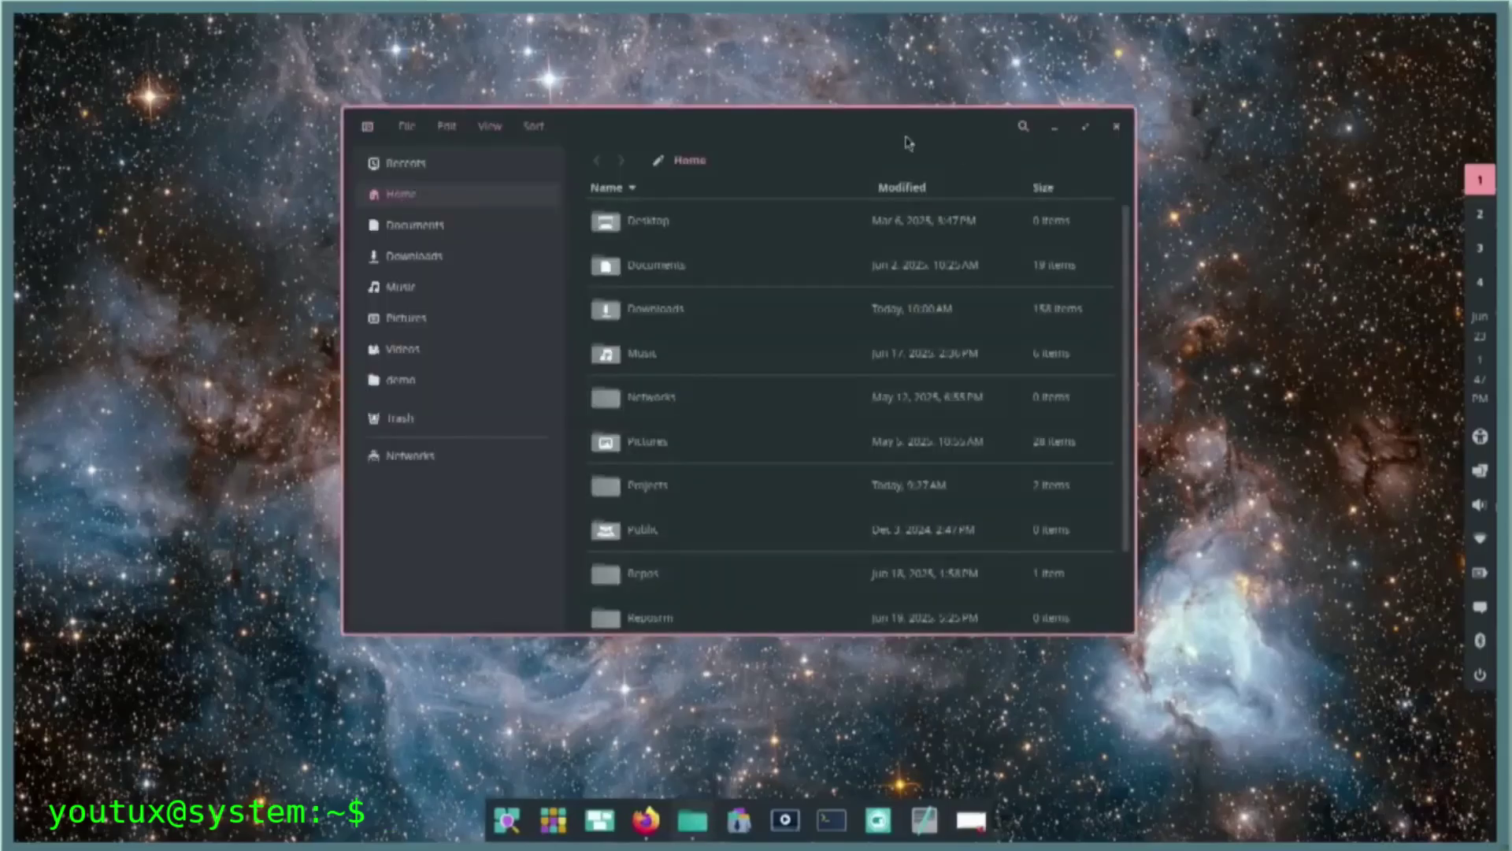
left_click_drag(904, 142, 644, 67)
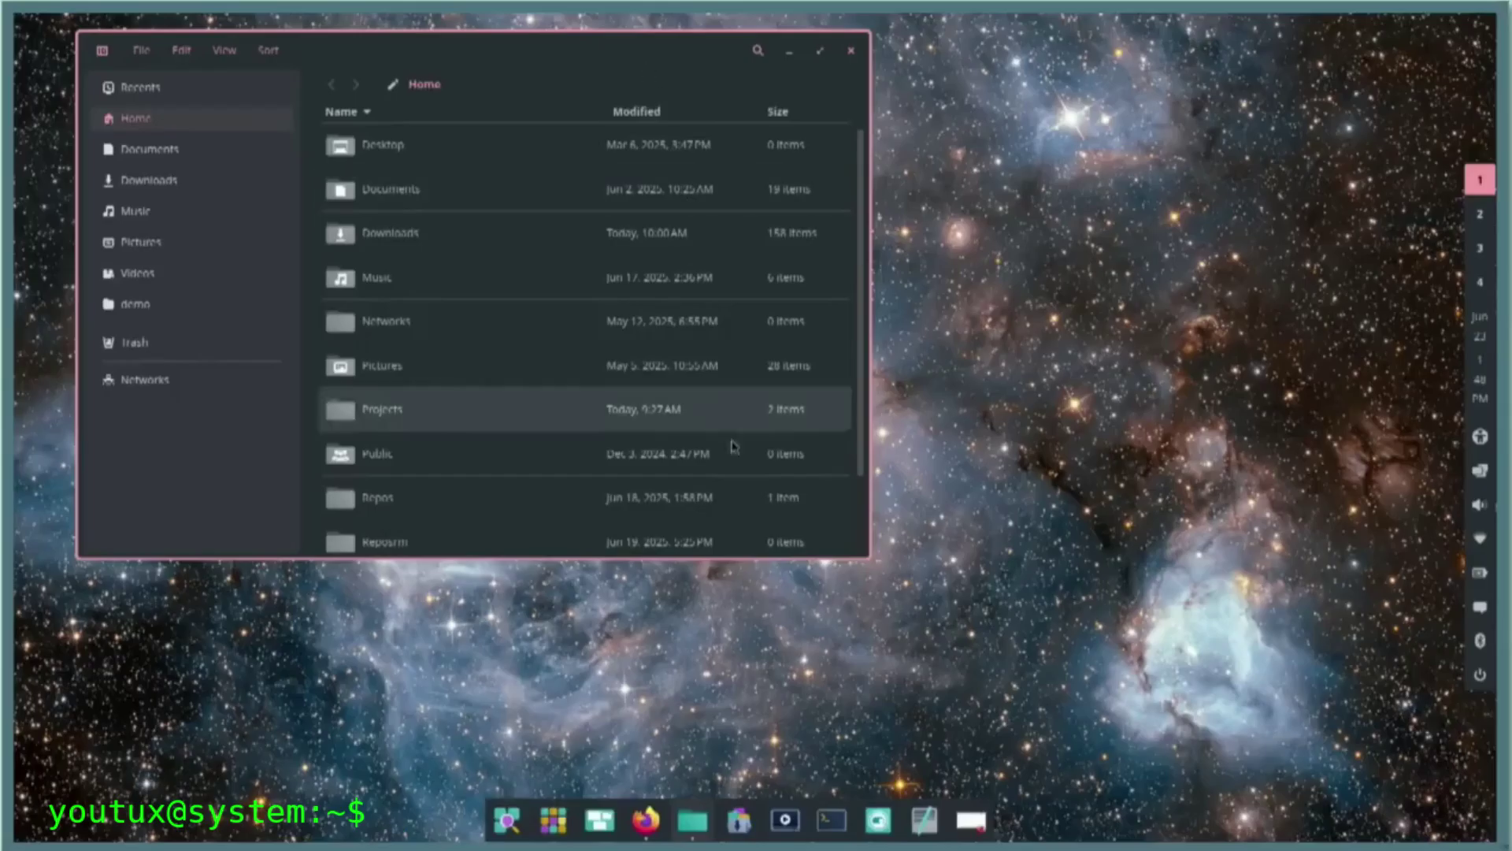
left_click_drag(508, 61, 490, 66)
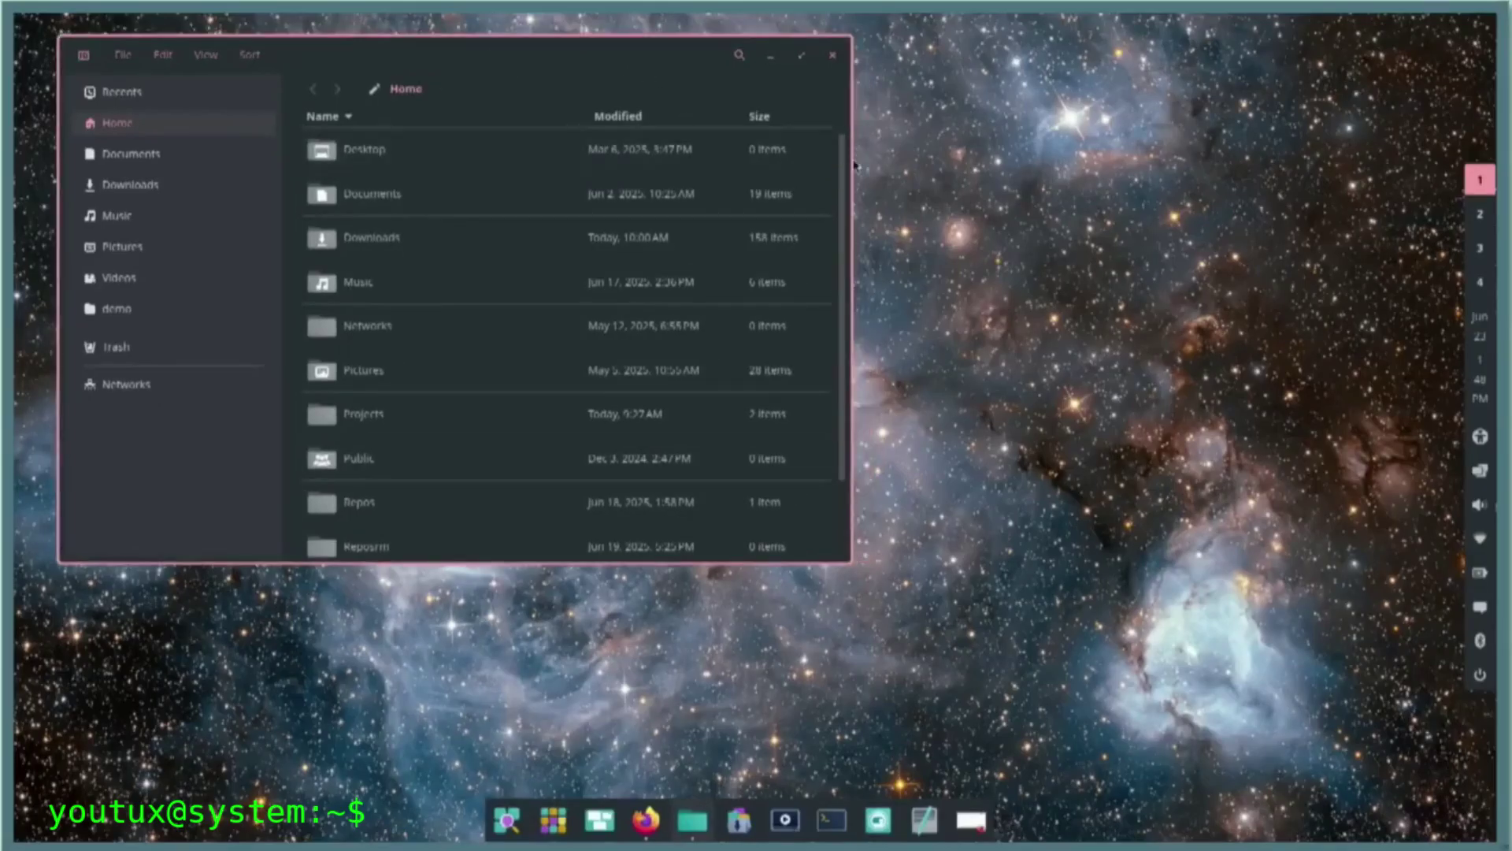
left_click_drag(851, 165, 349, 162)
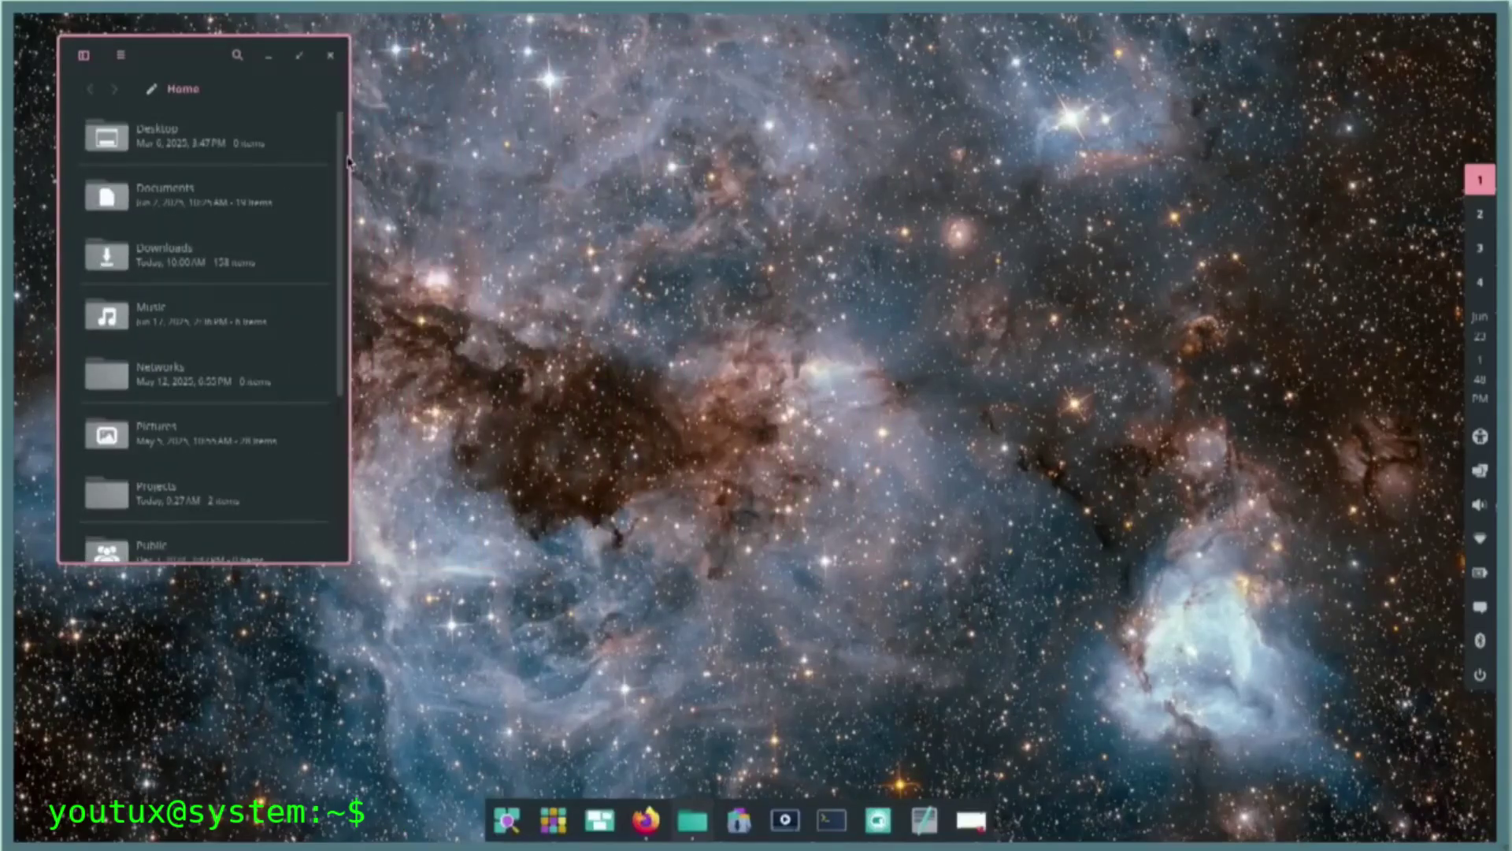
left_click(121, 54)
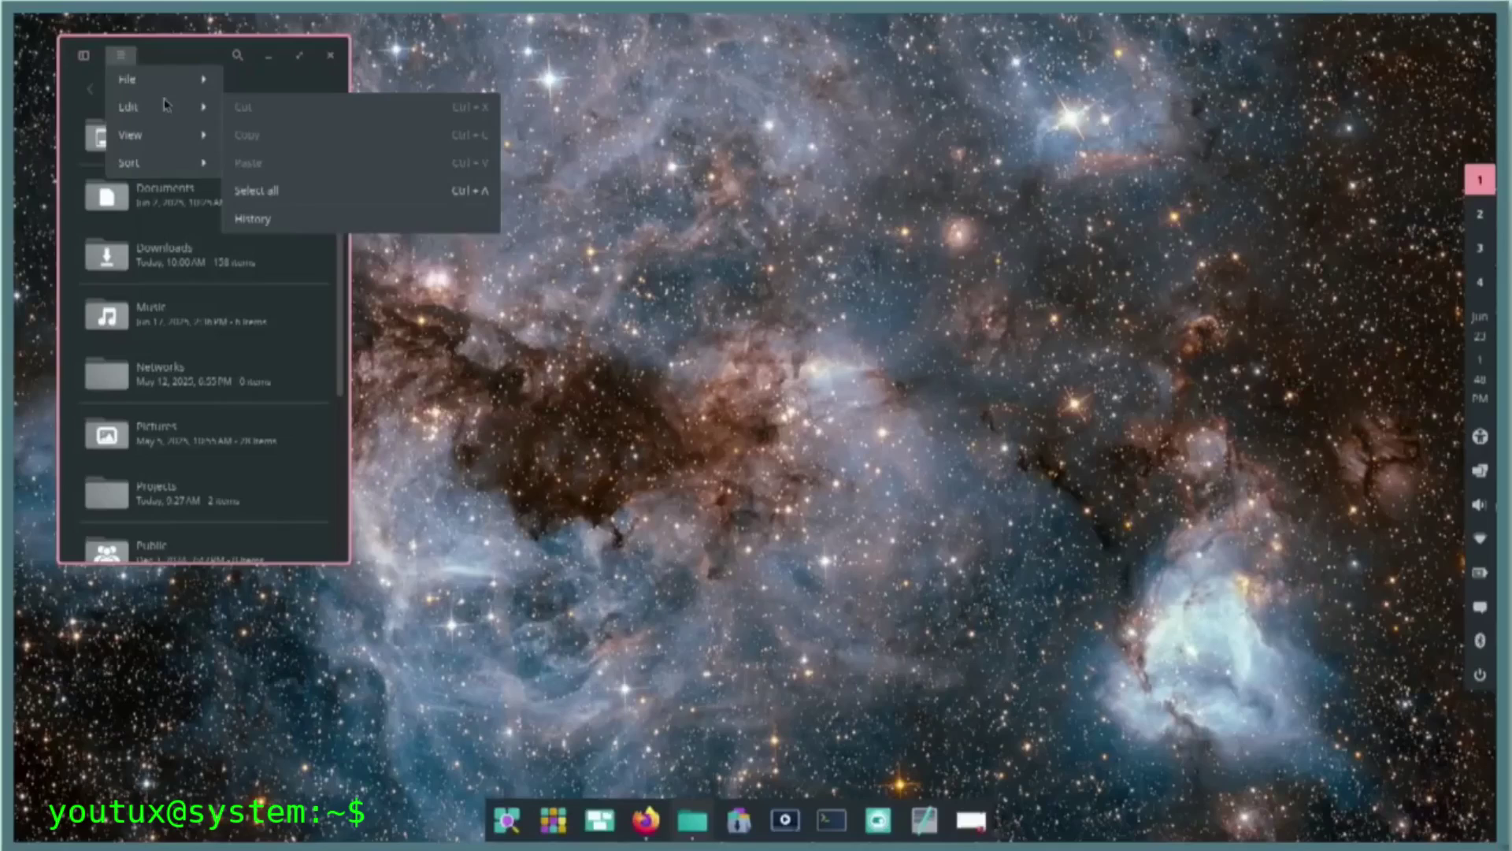
key("Escape")
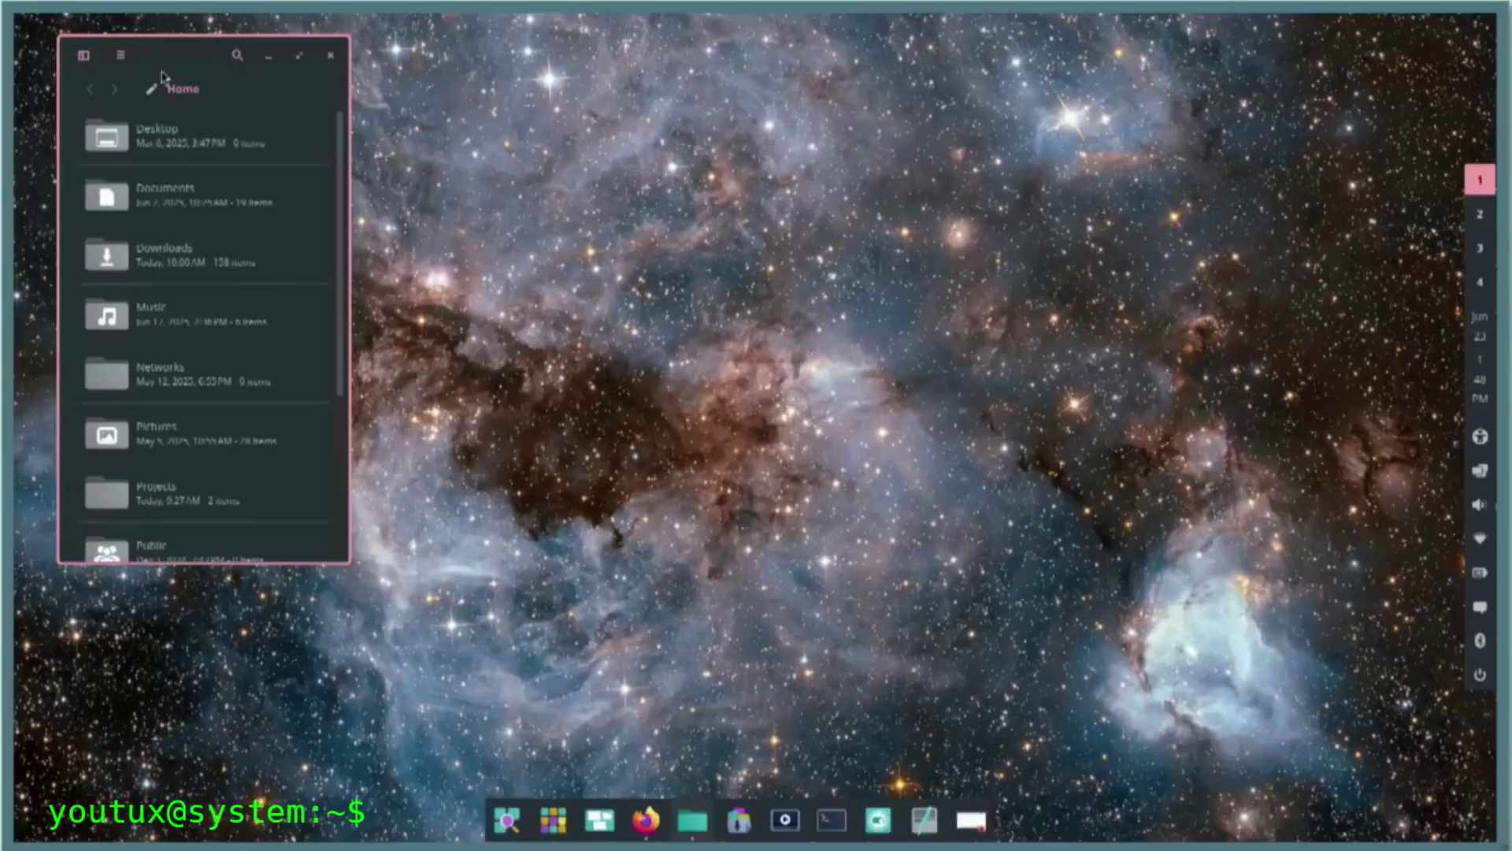
Open the software store and Settings, position both windows, and show Settings' Desktop page
left_click(738, 820)
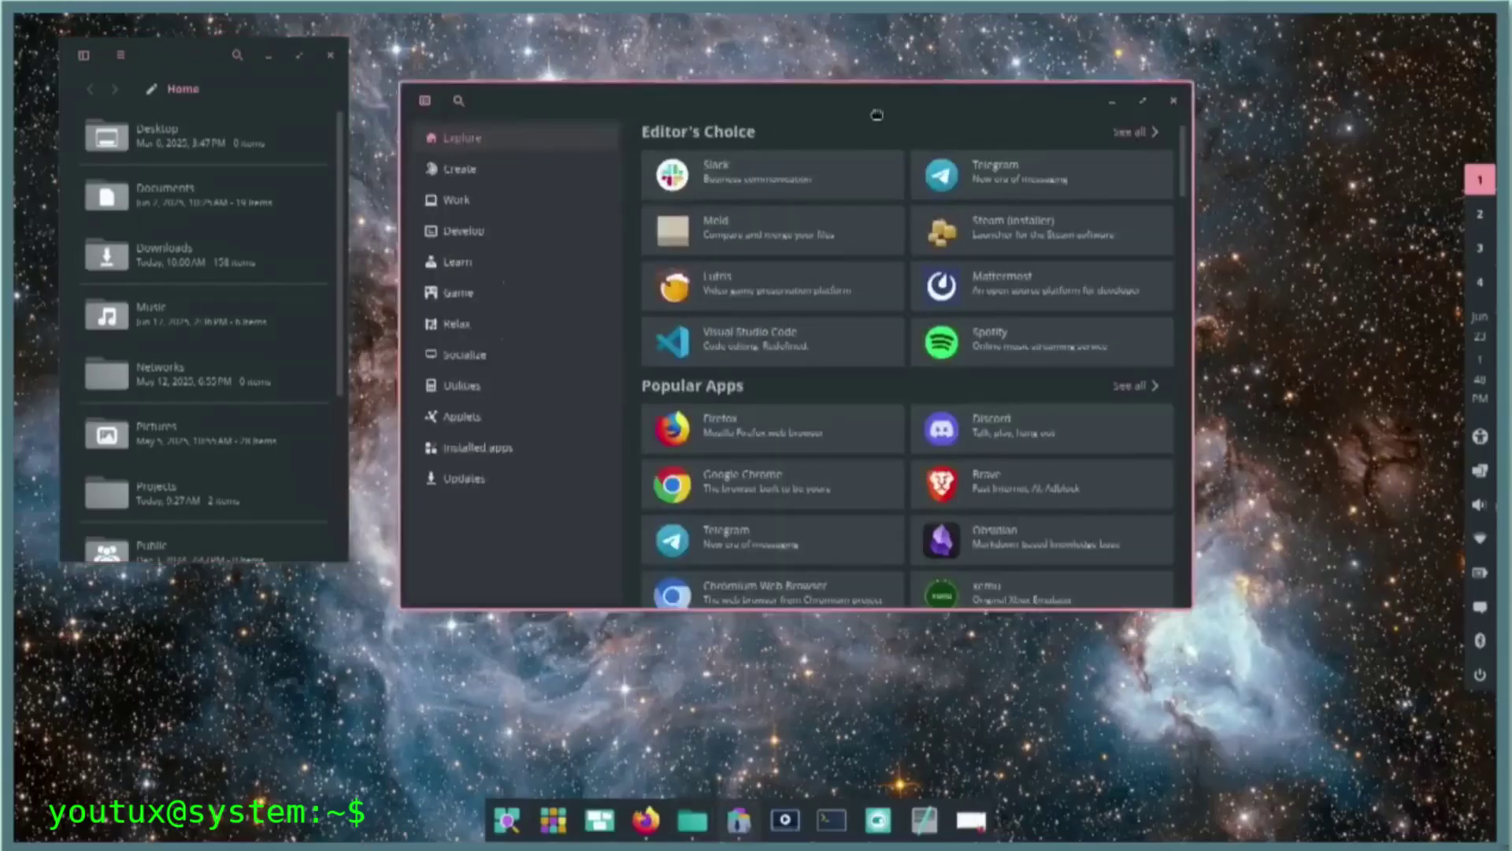
left_click_drag(877, 115, 997, 65)
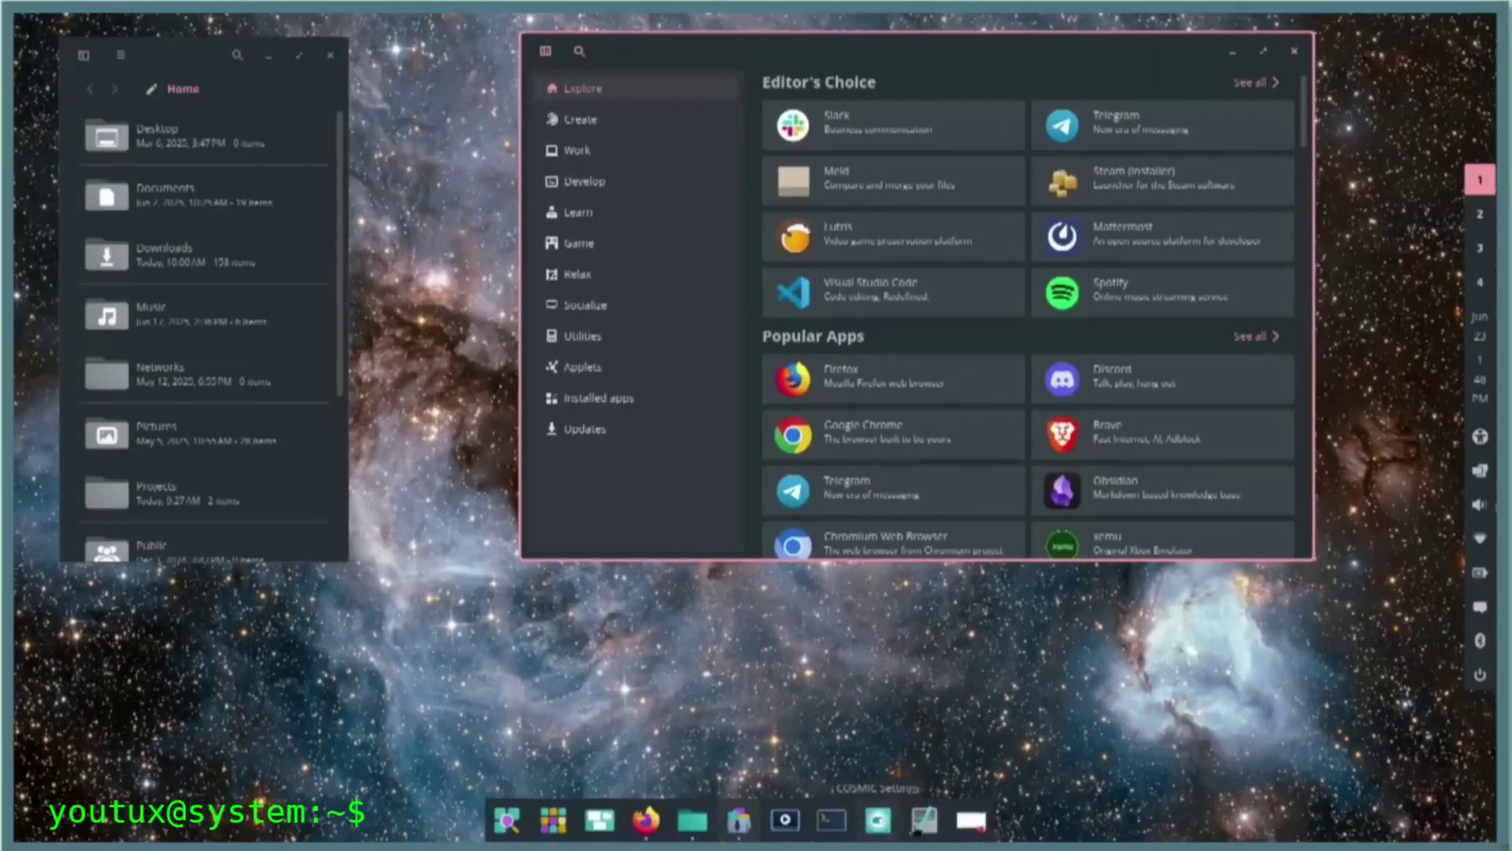
left_click(877, 820)
left_click_drag(766, 135, 516, 254)
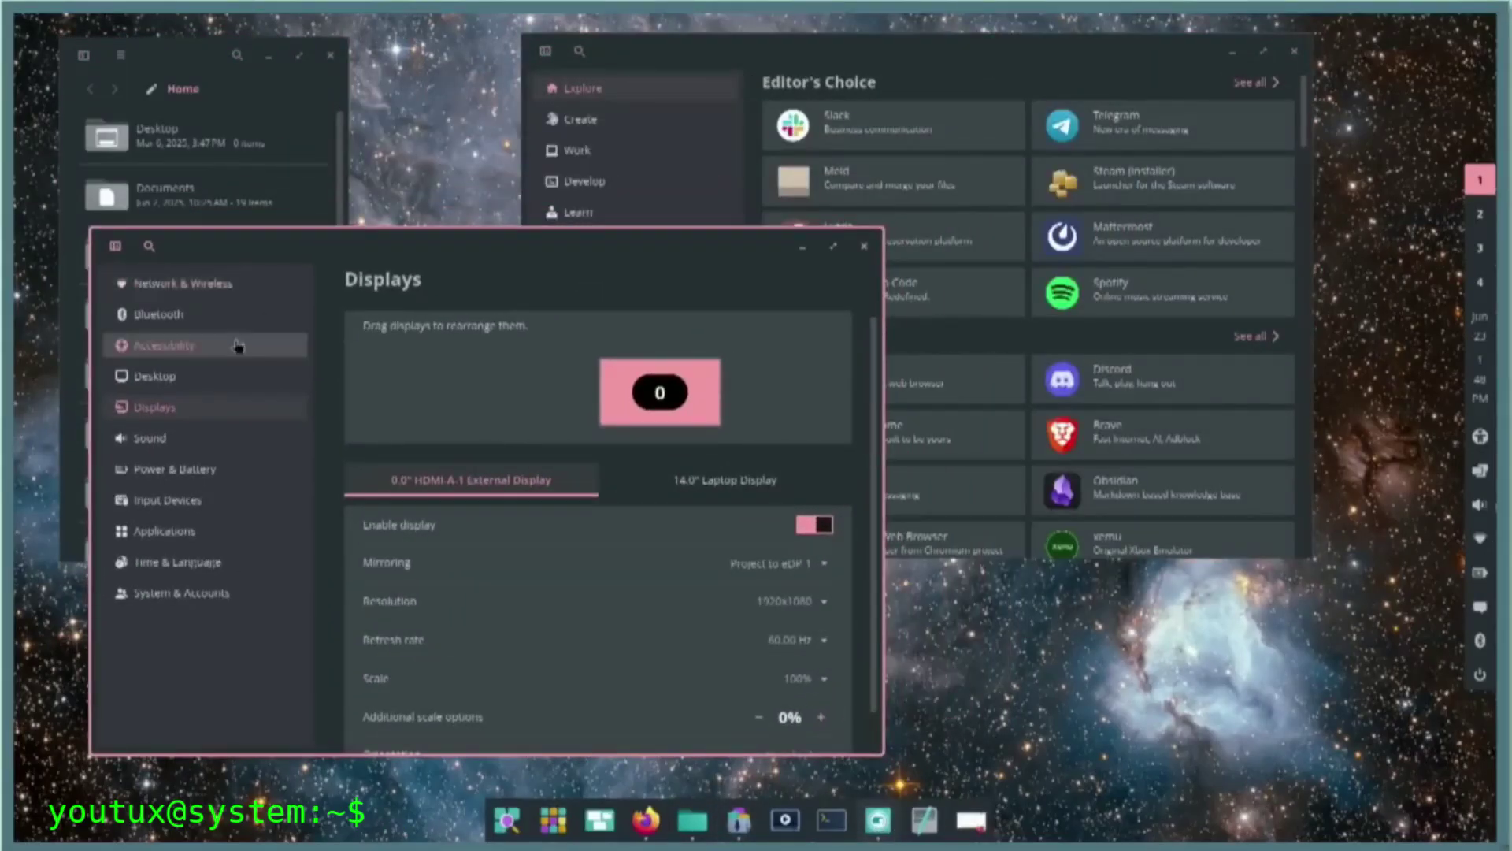
left_click(219, 376)
Open the recent ~/Projects/observatory project in COSMIC Edit and view src/app.rs
left_click(924, 820)
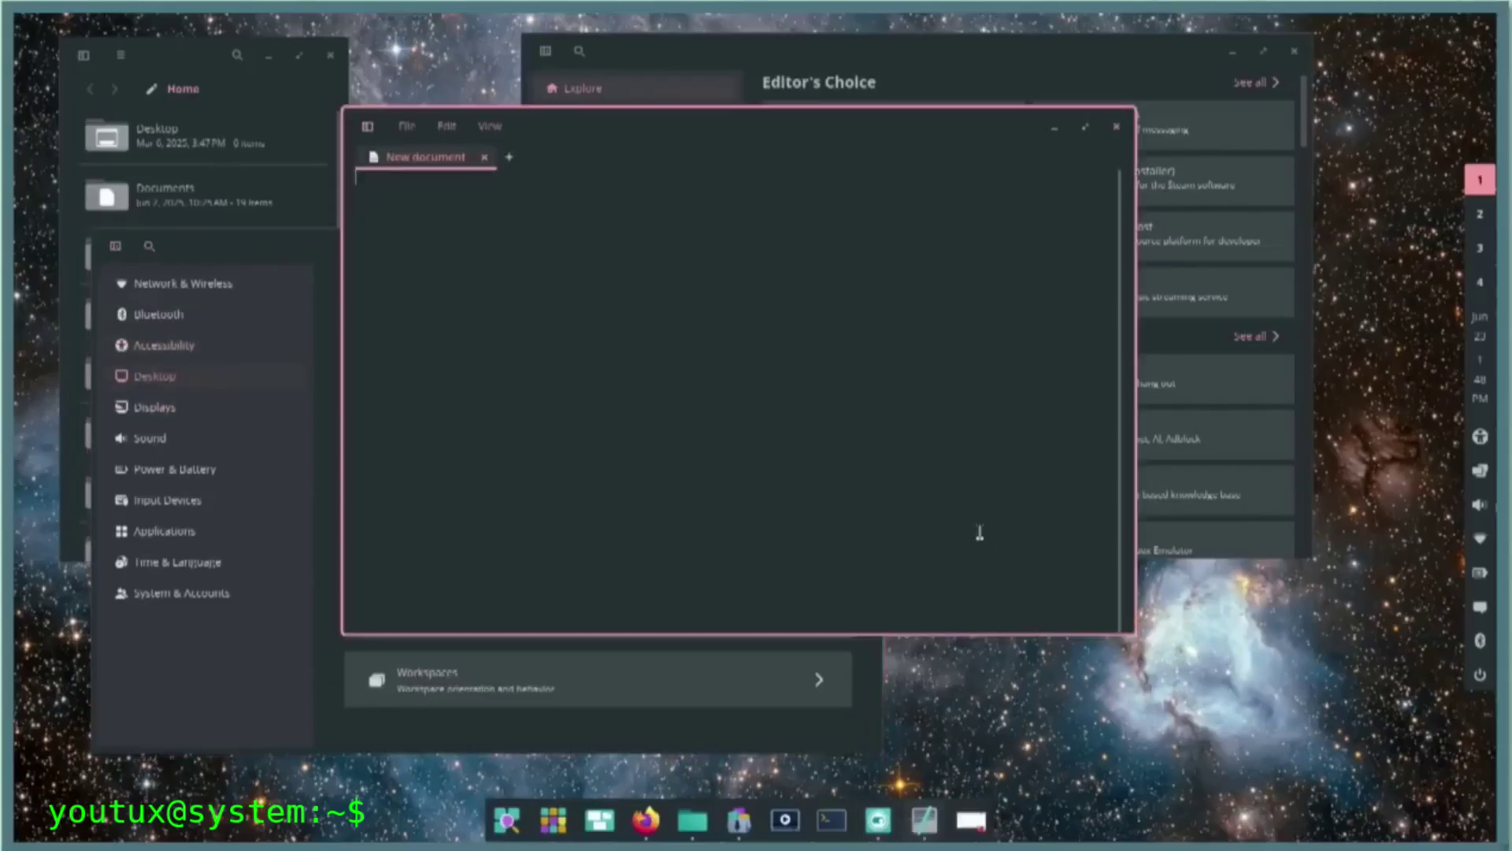
left_click(410, 127)
mouse_move(460, 317)
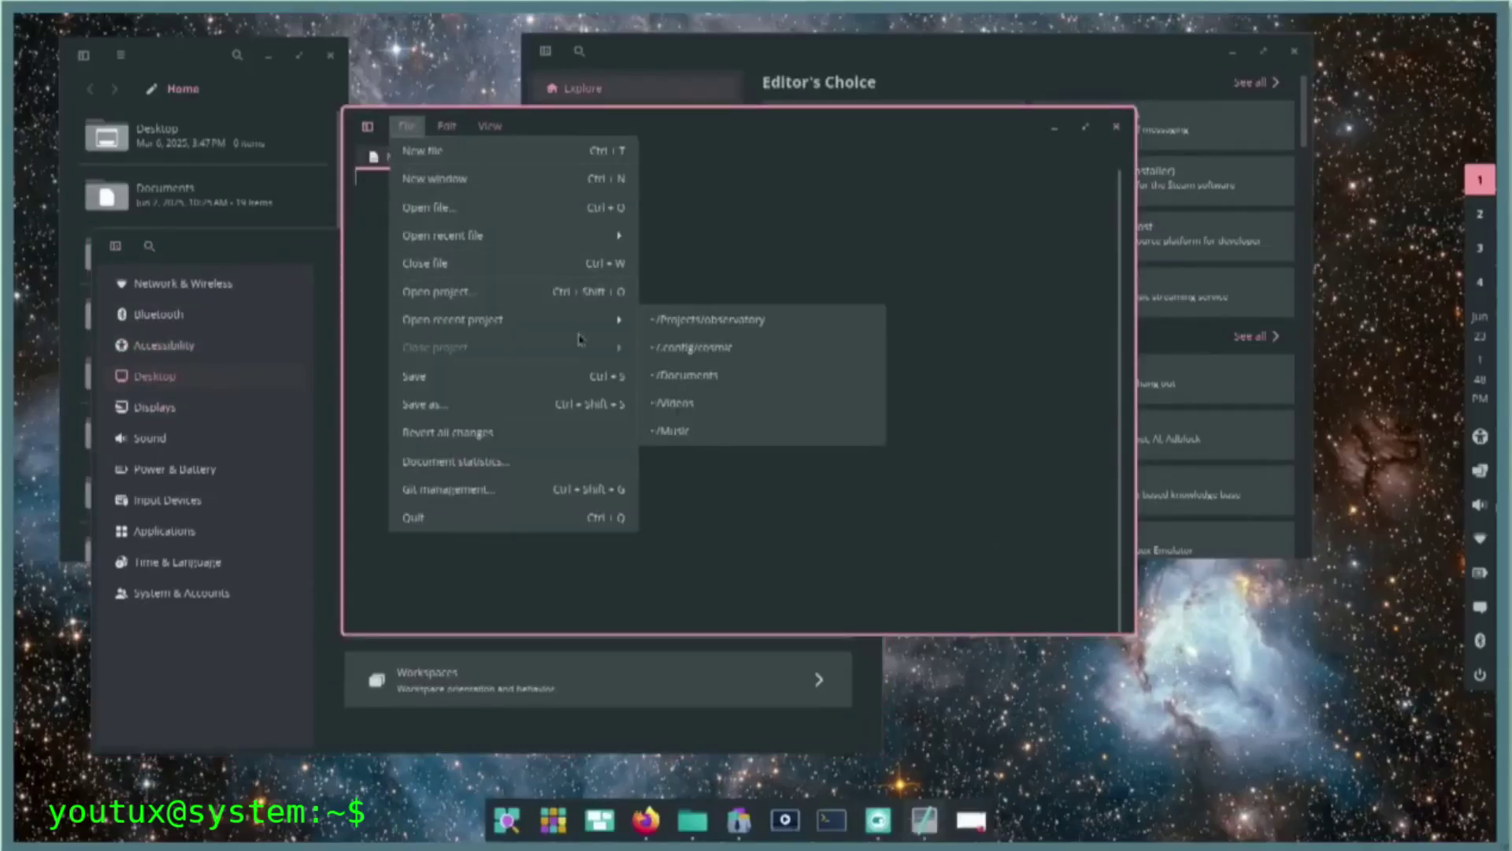
left_click(701, 319)
left_click(410, 296)
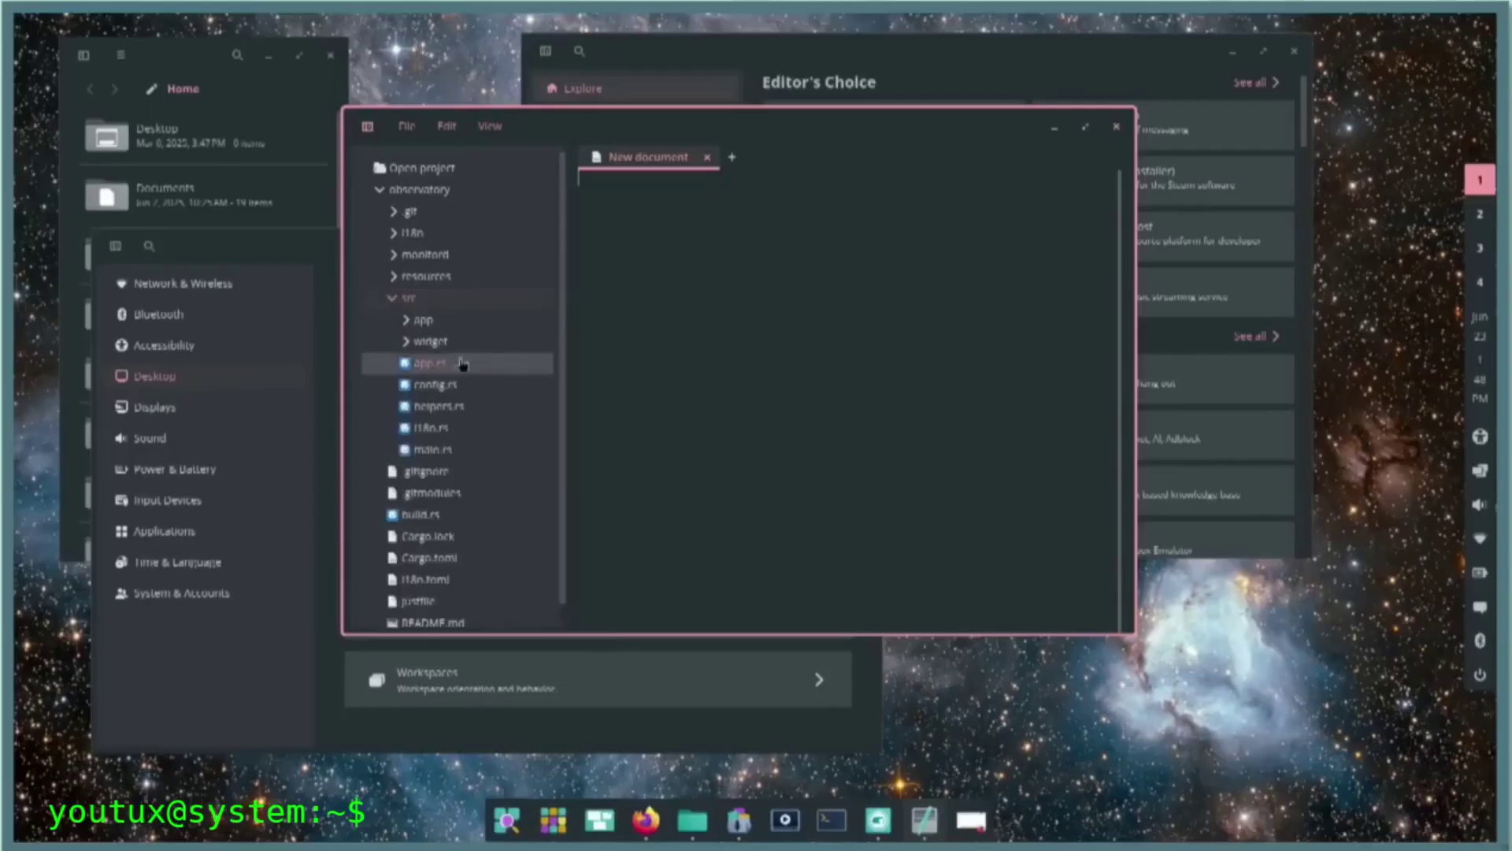
left_click(463, 364)
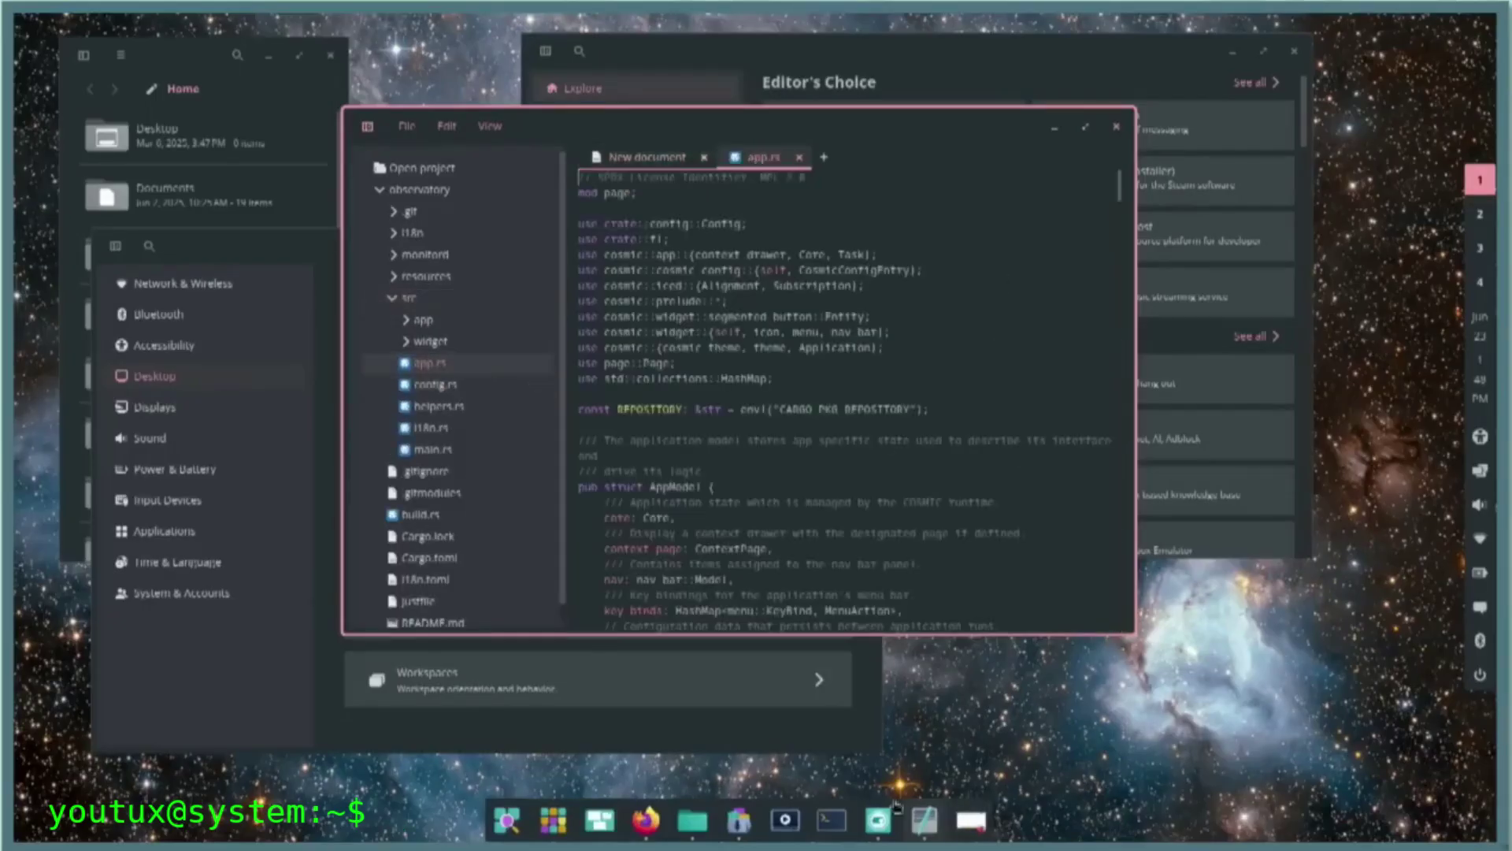
Open a terminal, minimize the code editor, and make the terminal window narrower
key("super+t")
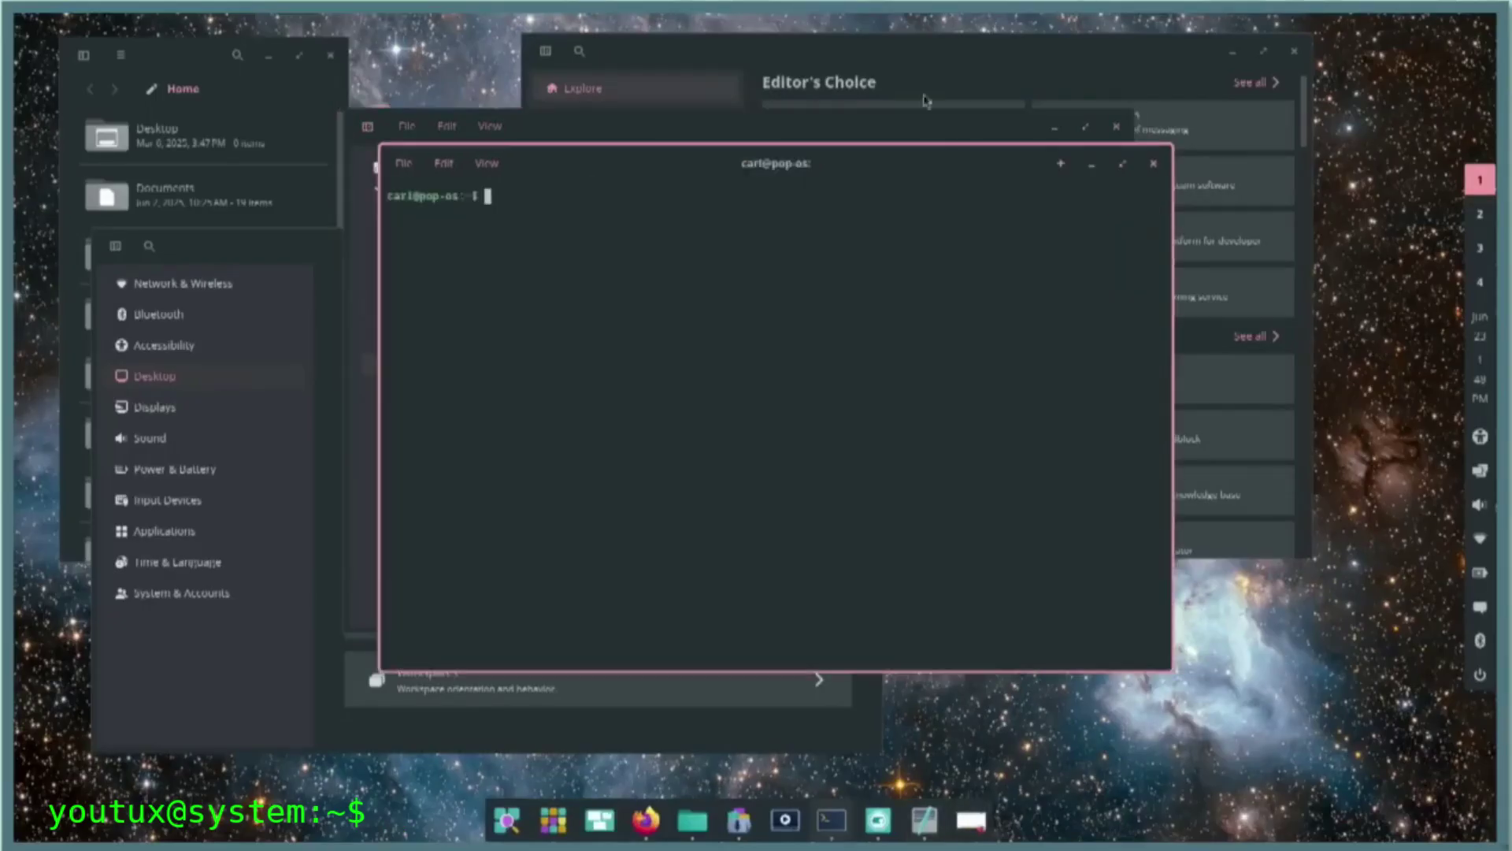
left_click_drag(849, 168, 1029, 212)
left_click(952, 144)
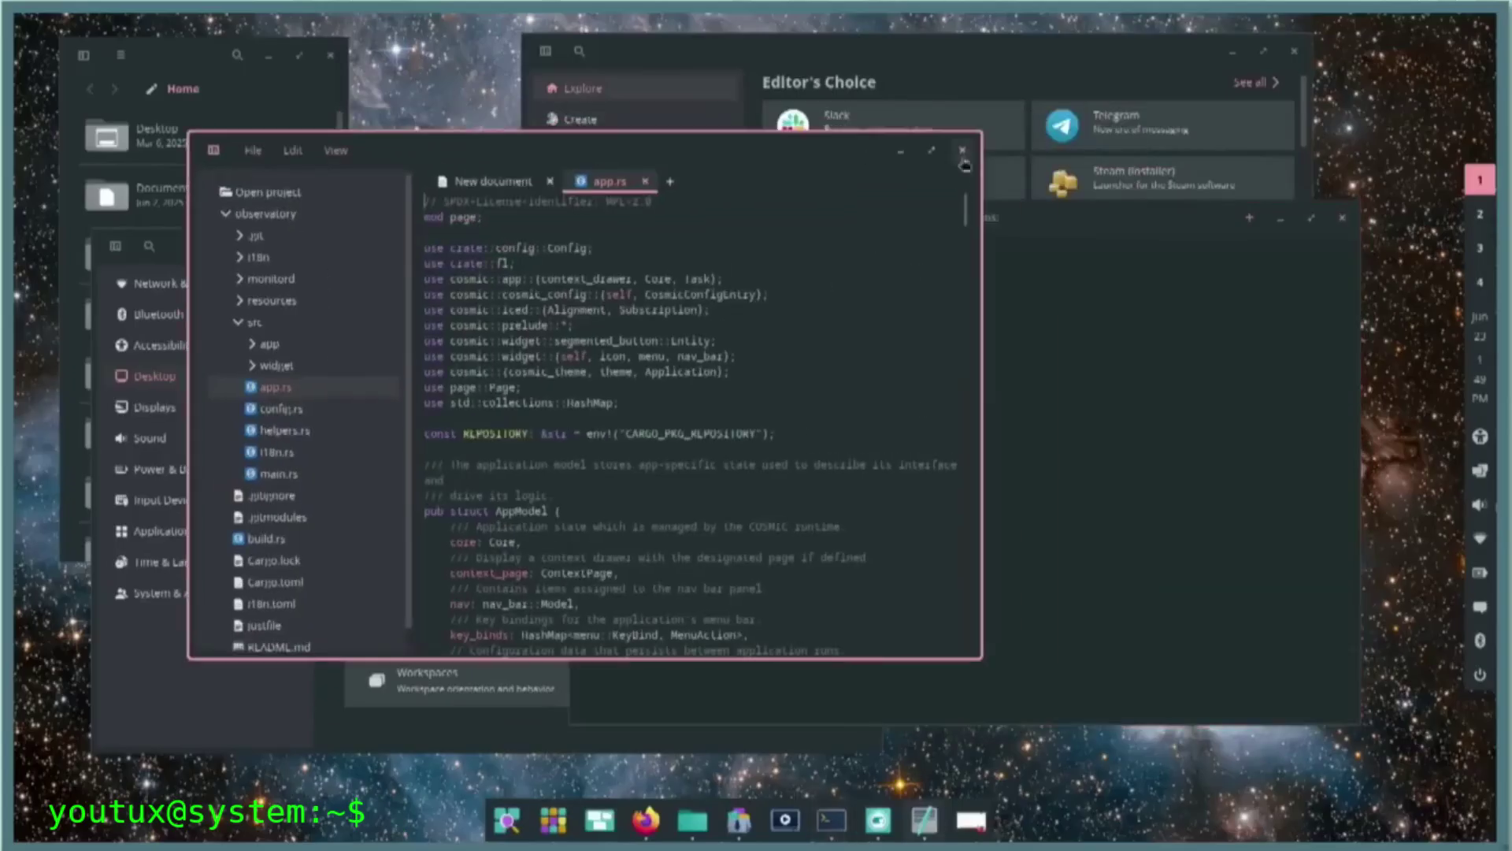
key("super+m")
left_click_drag(1367, 276, 848, 275)
Add two extra terminal tabs, close them back to one, and move the window up-right
left_click(591, 219)
left_click(592, 224)
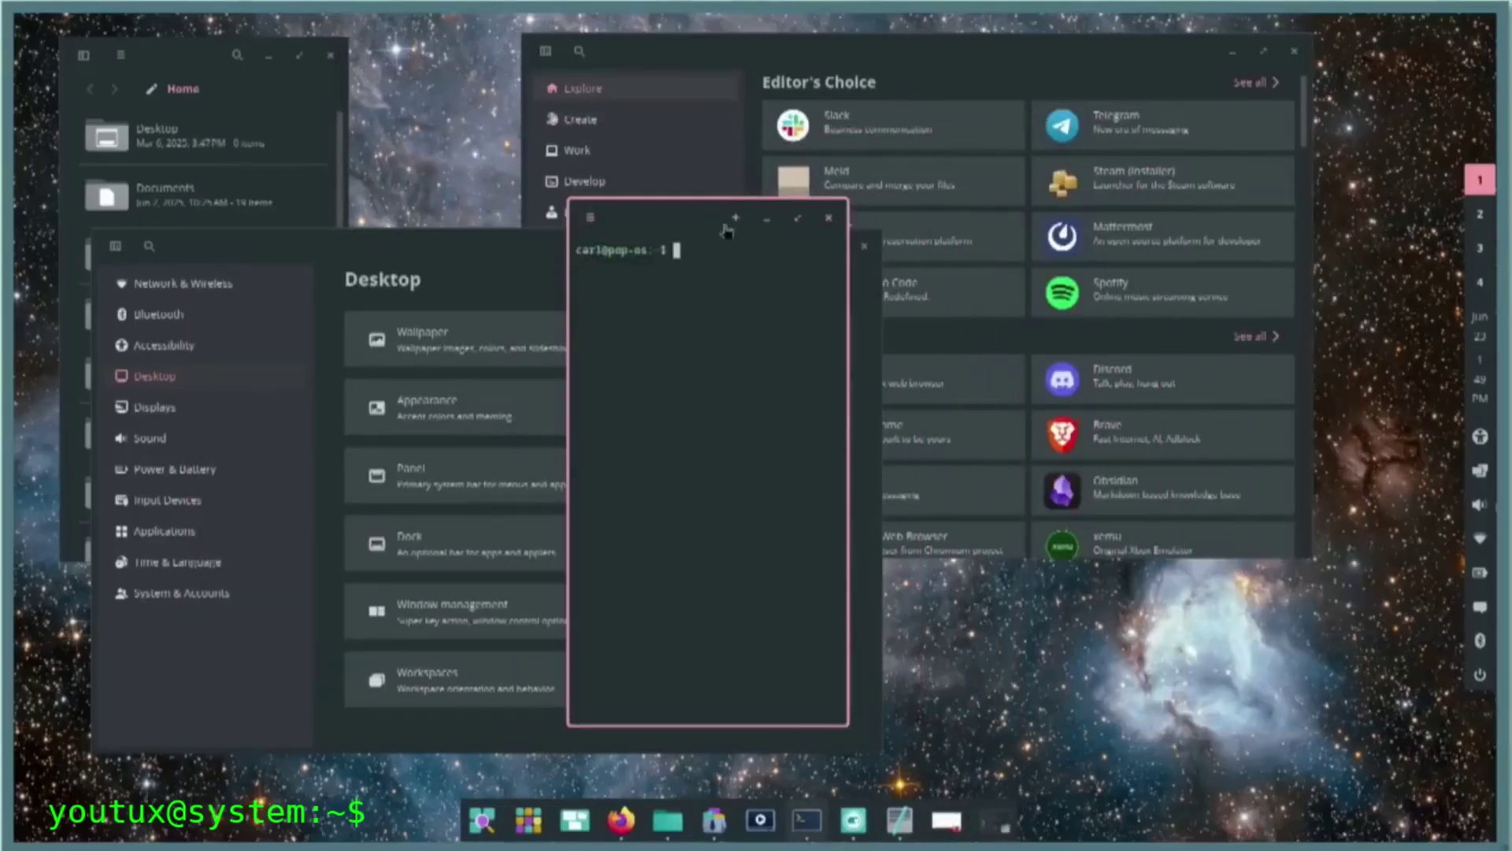
left_click(736, 219)
left_click(735, 218)
left_click(833, 250)
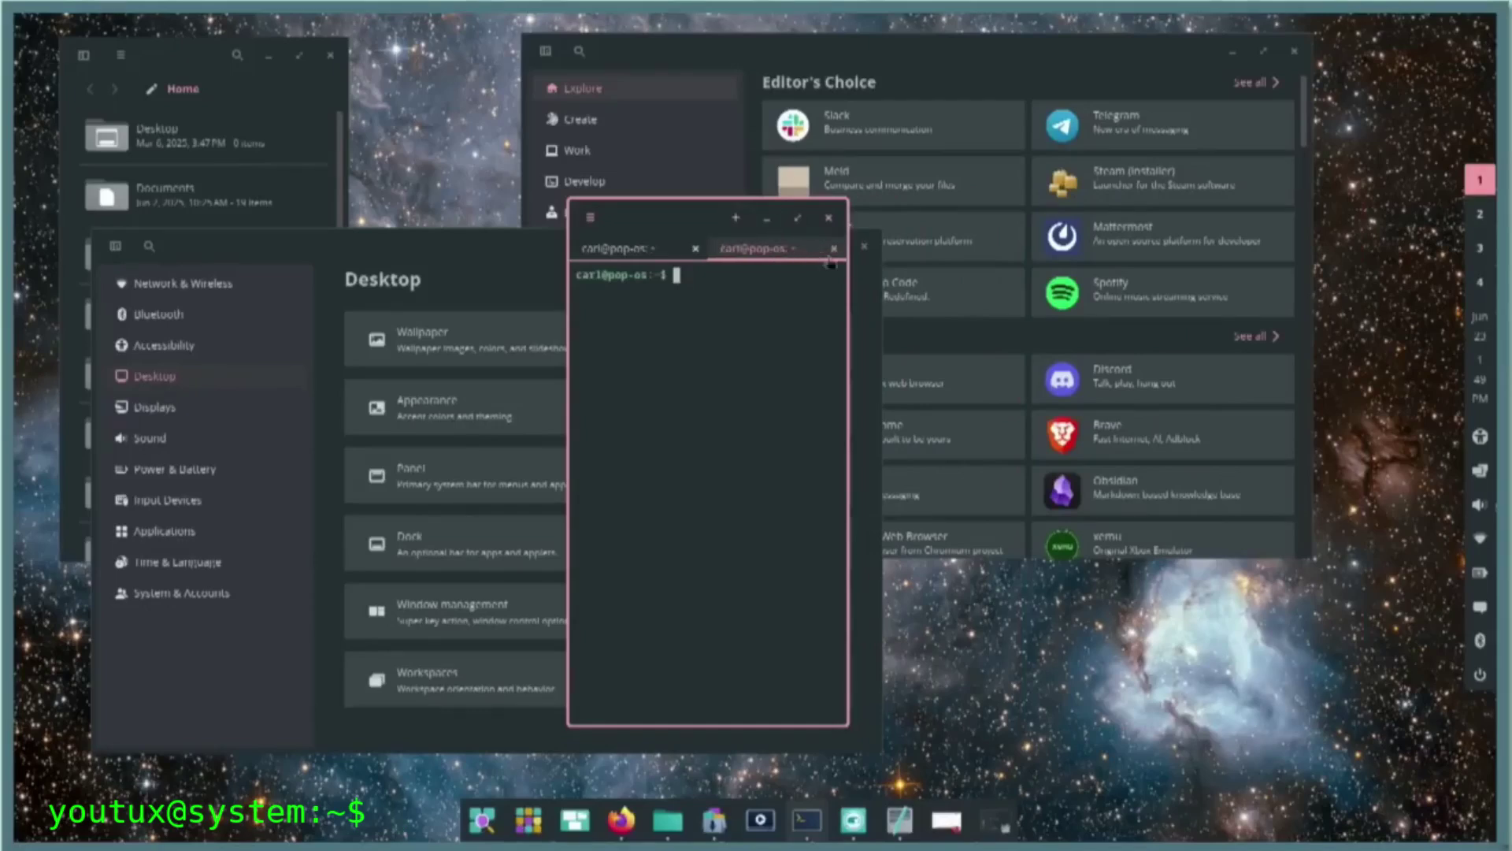
left_click(832, 249)
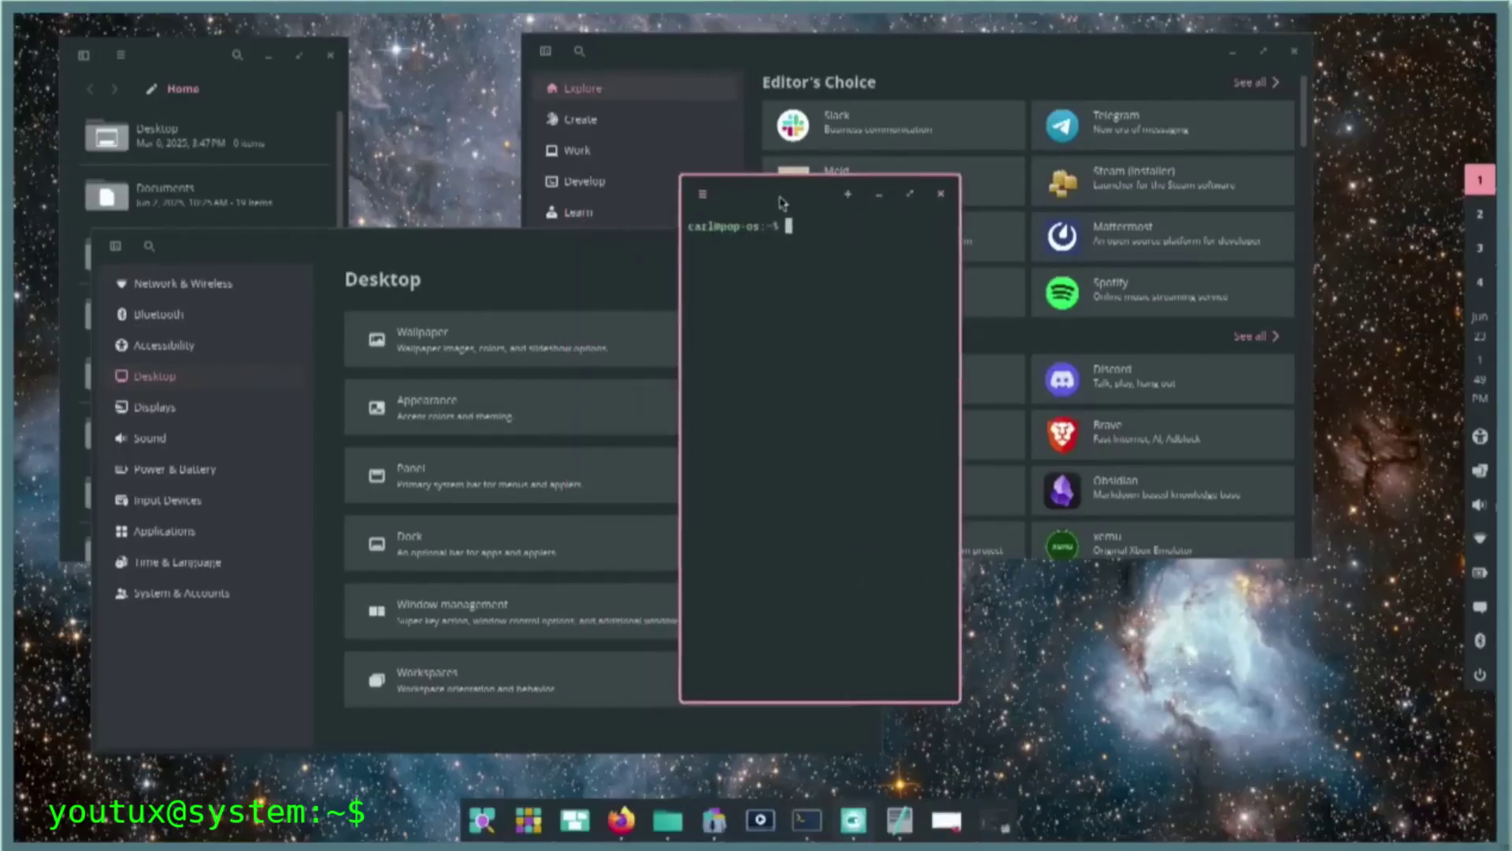
left_click_drag(668, 221, 781, 197)
Maximize the terminal and browse its light and dark colour schemes
double_click(801, 202)
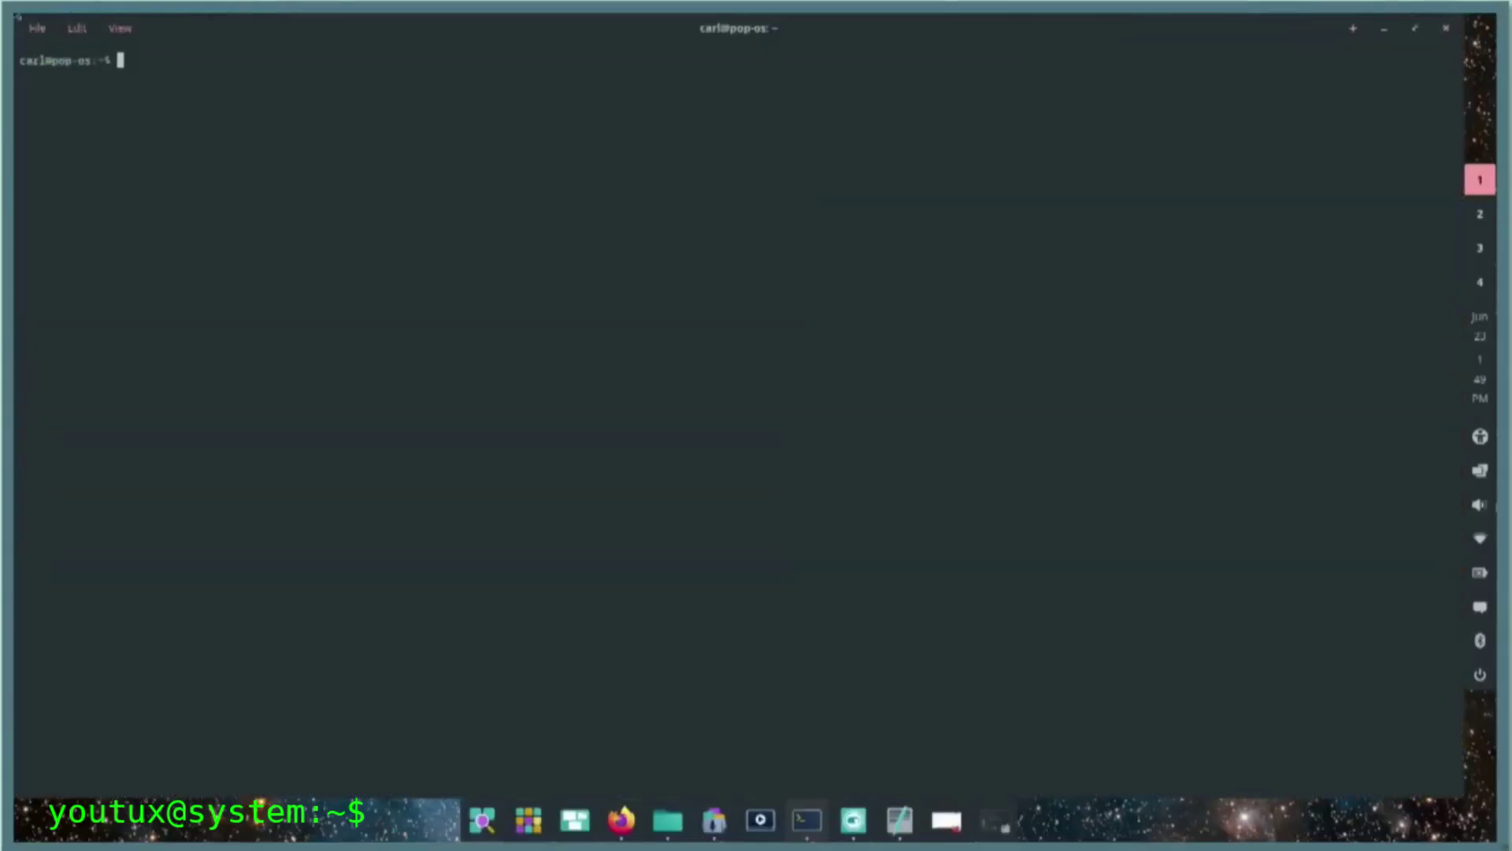
left_click(79, 28)
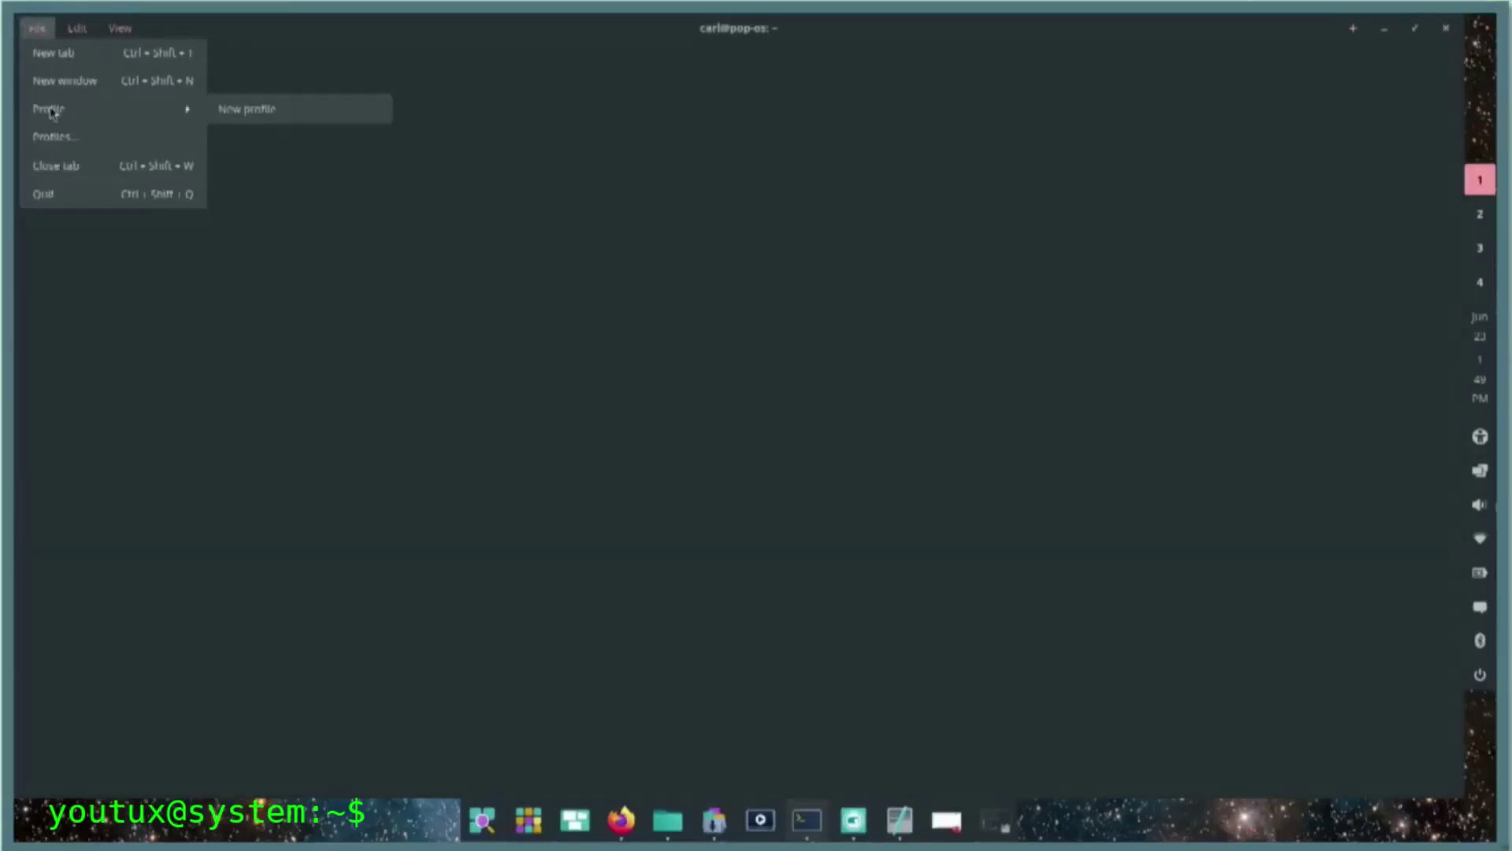
mouse_move(120, 28)
left_click(192, 277)
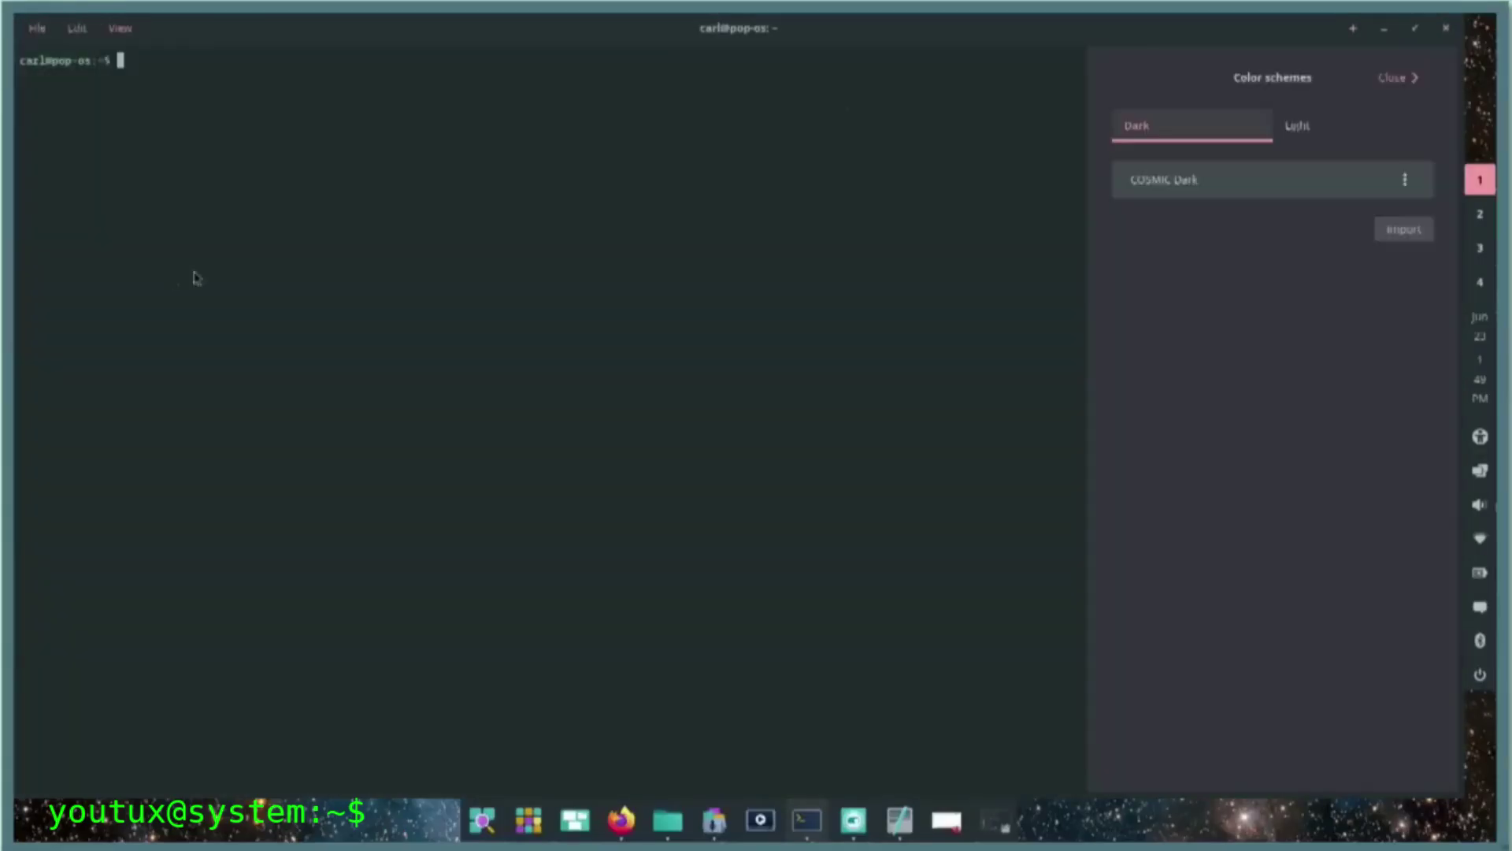
left_click(1296, 133)
left_click(1215, 134)
left_click(1398, 77)
Add a new terminal profile with command line 'sudo -s' and close the profiles panel
left_click(120, 28)
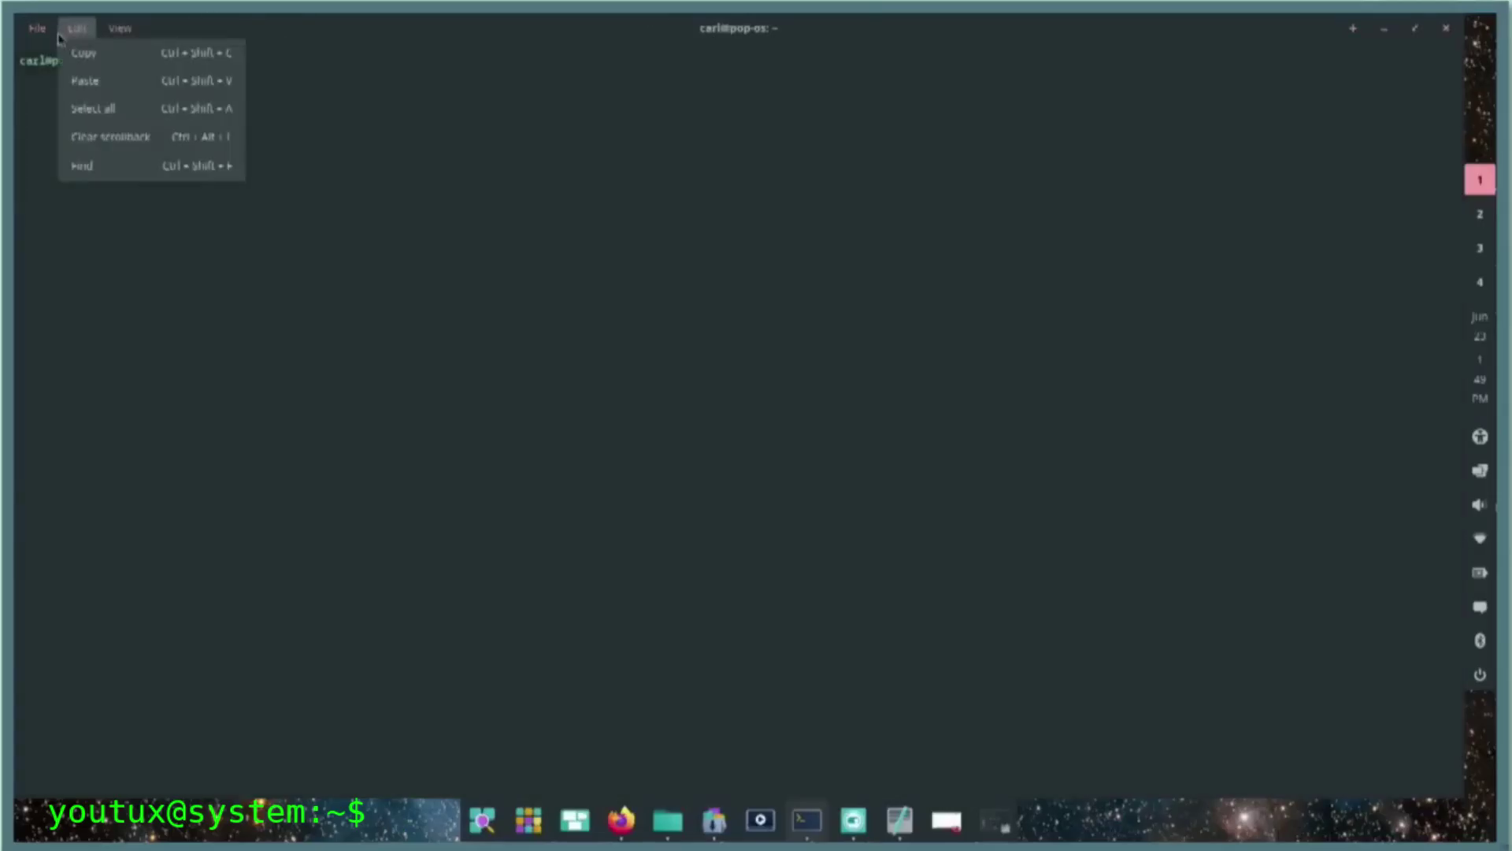
left_click(87, 136)
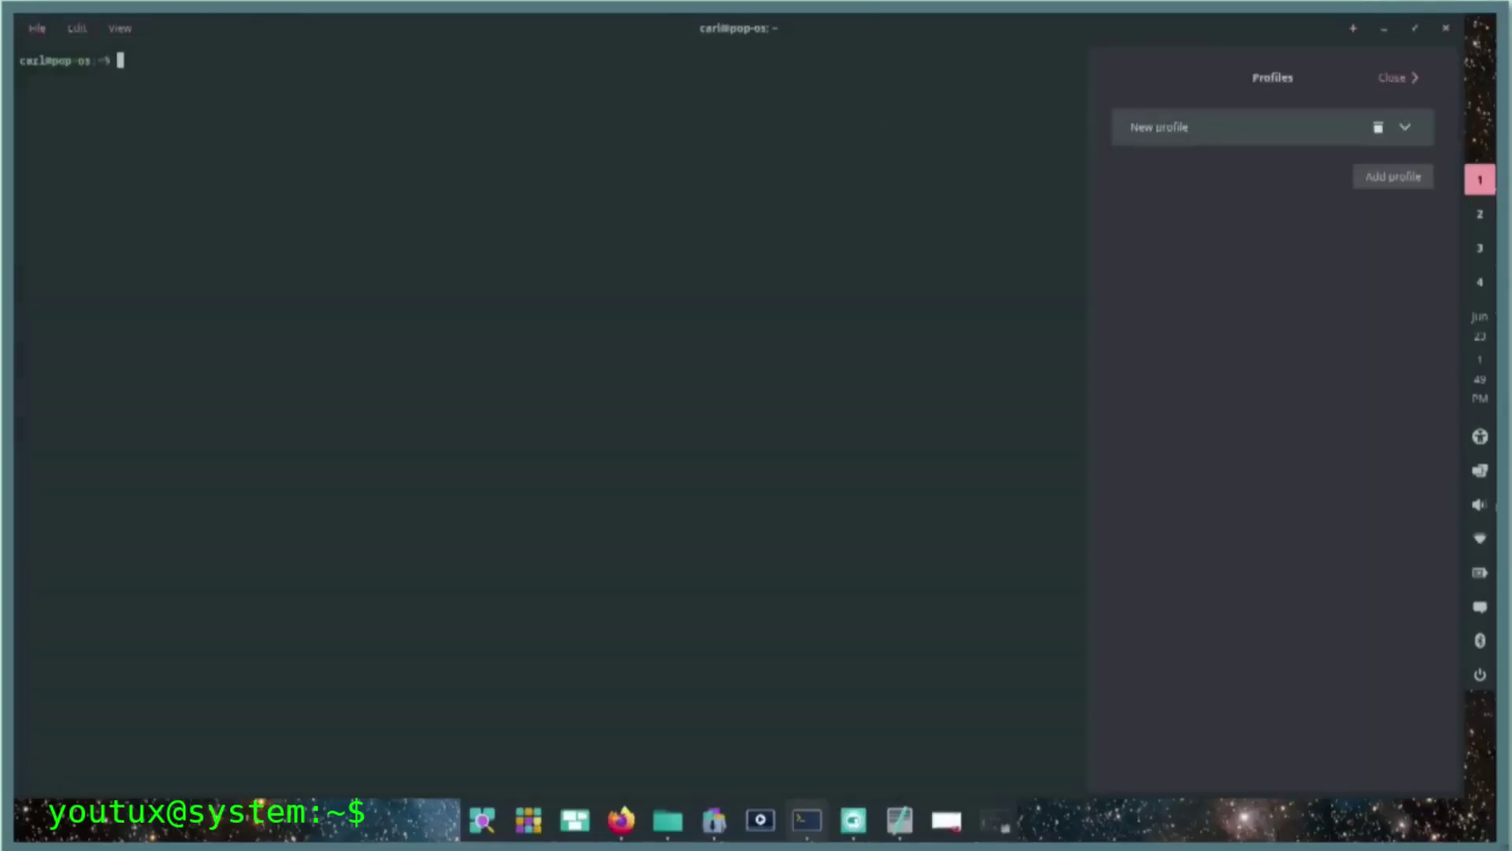
left_click(1406, 178)
left_click(1242, 227)
left_click(1259, 282)
type("s")
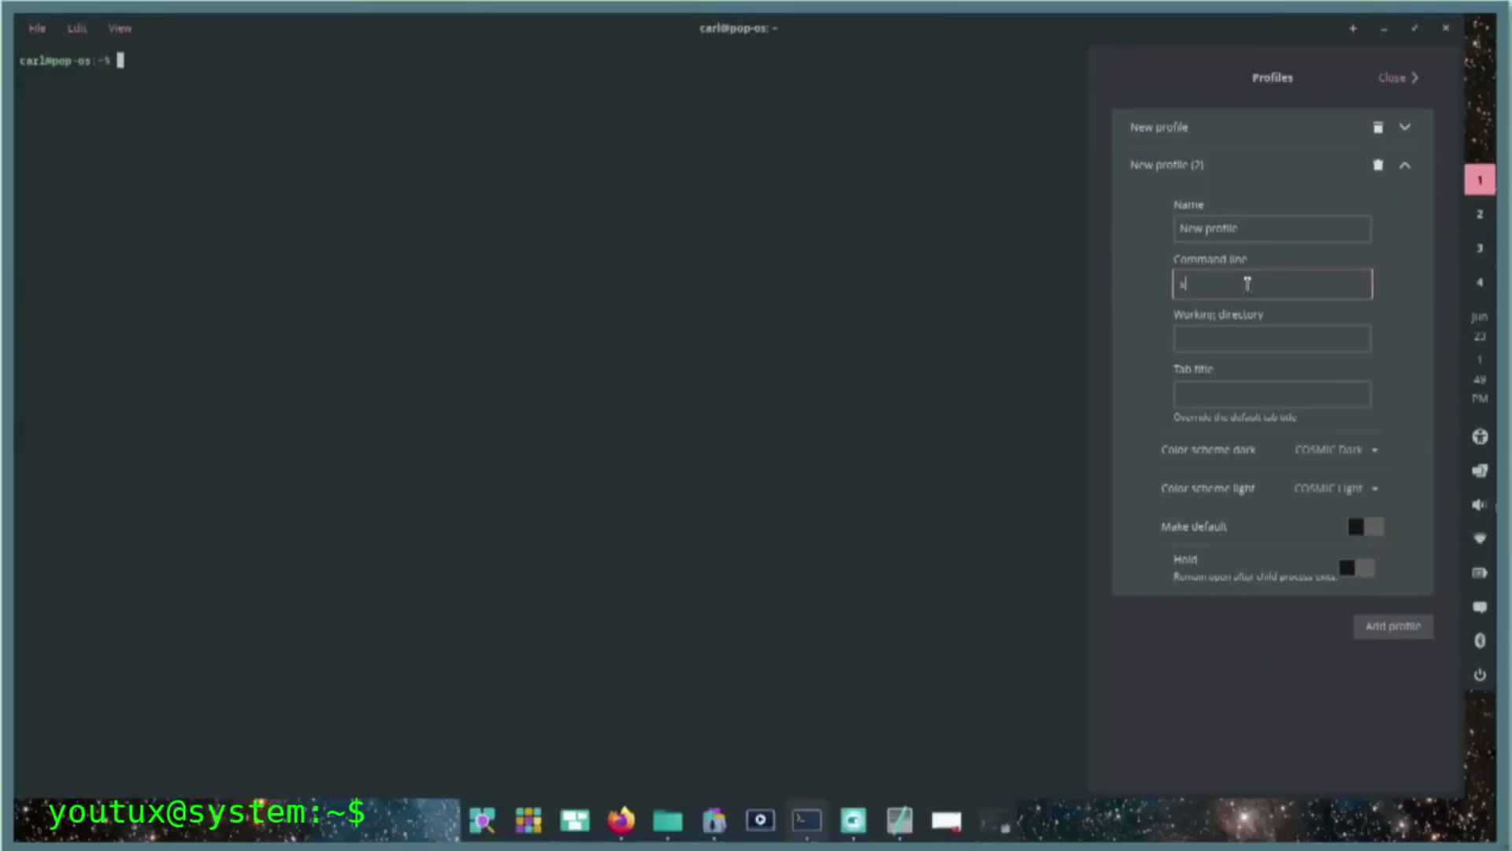
type("udo -s")
left_click(1399, 77)
left_click(37, 28)
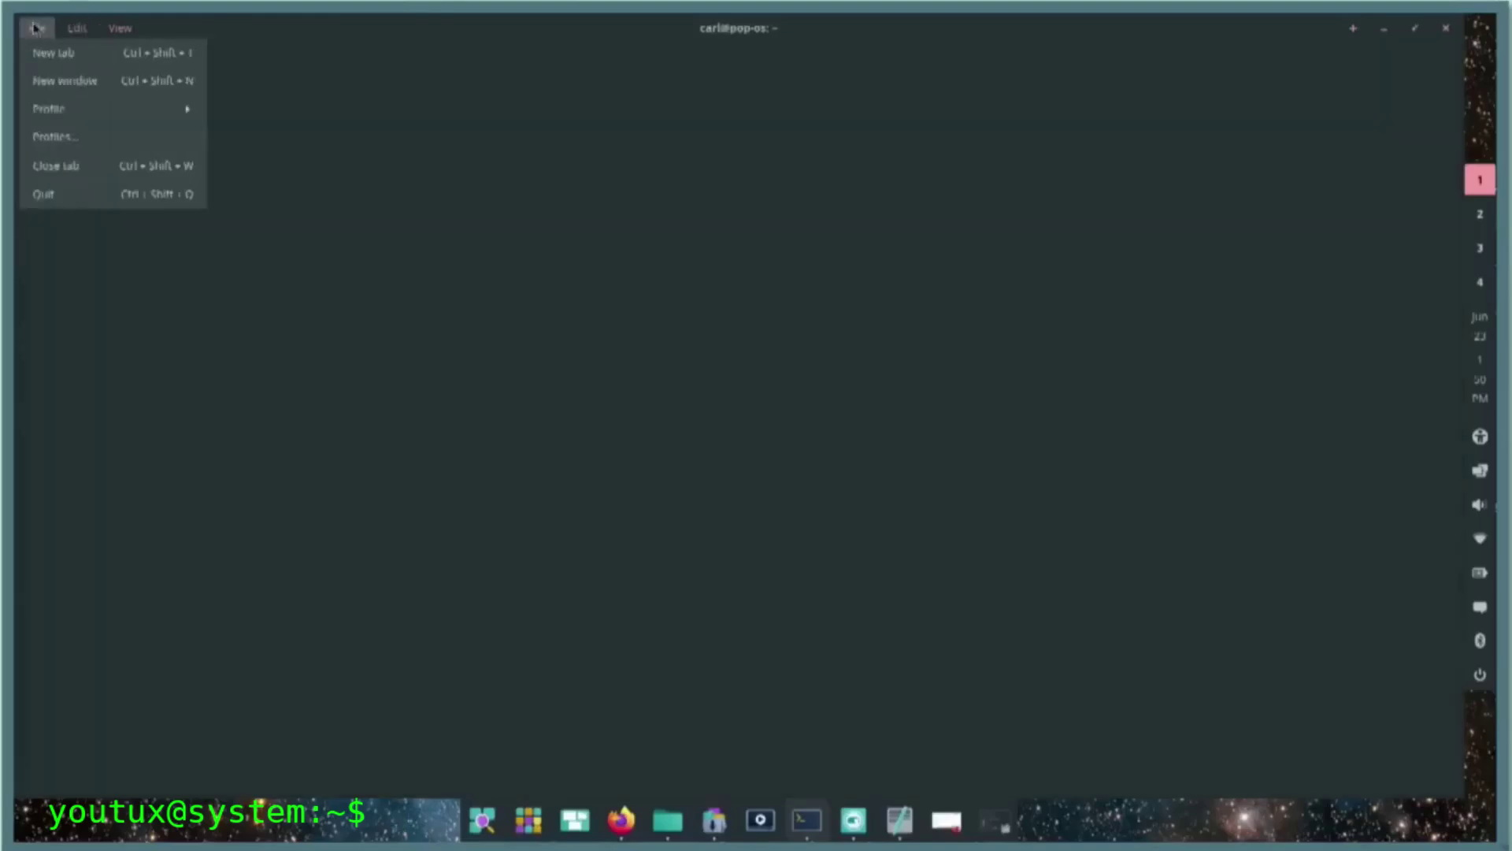
left_click(37, 28)
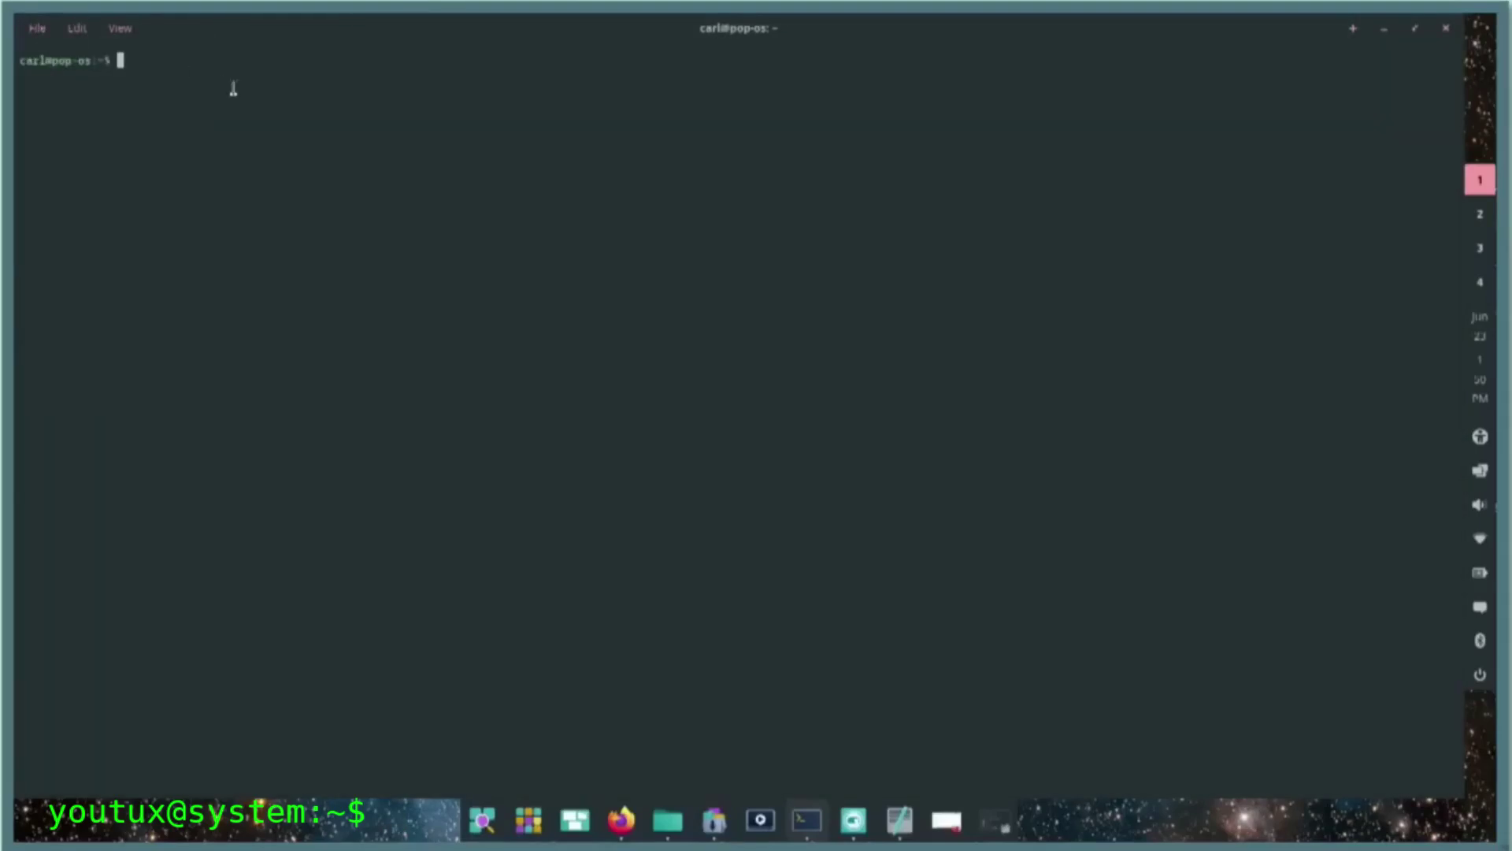
Restore the terminal to a small floating window and move it further right
left_click(1414, 29)
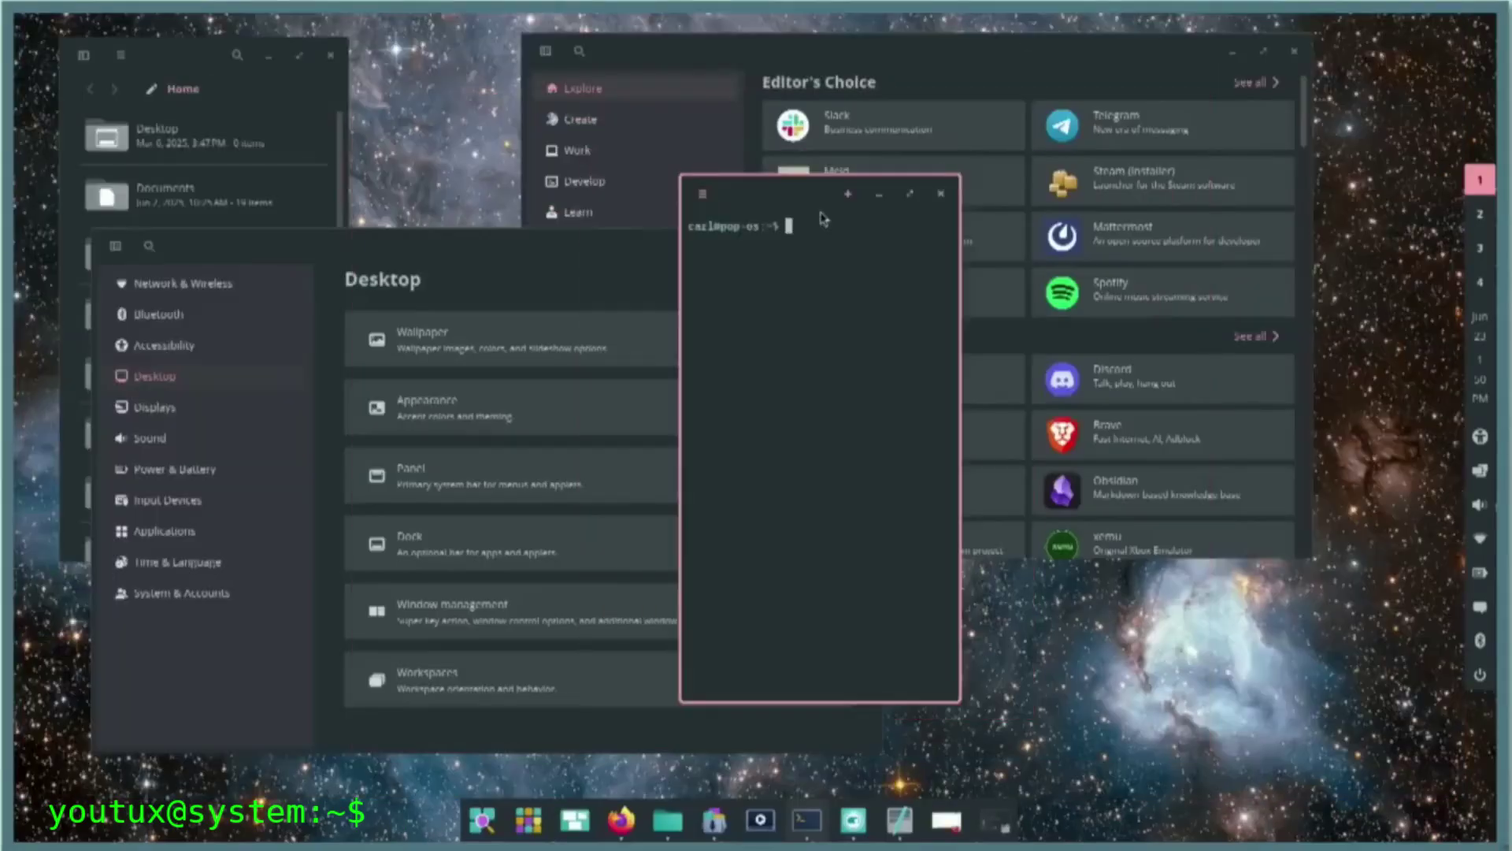
left_click_drag(823, 219, 1126, 236)
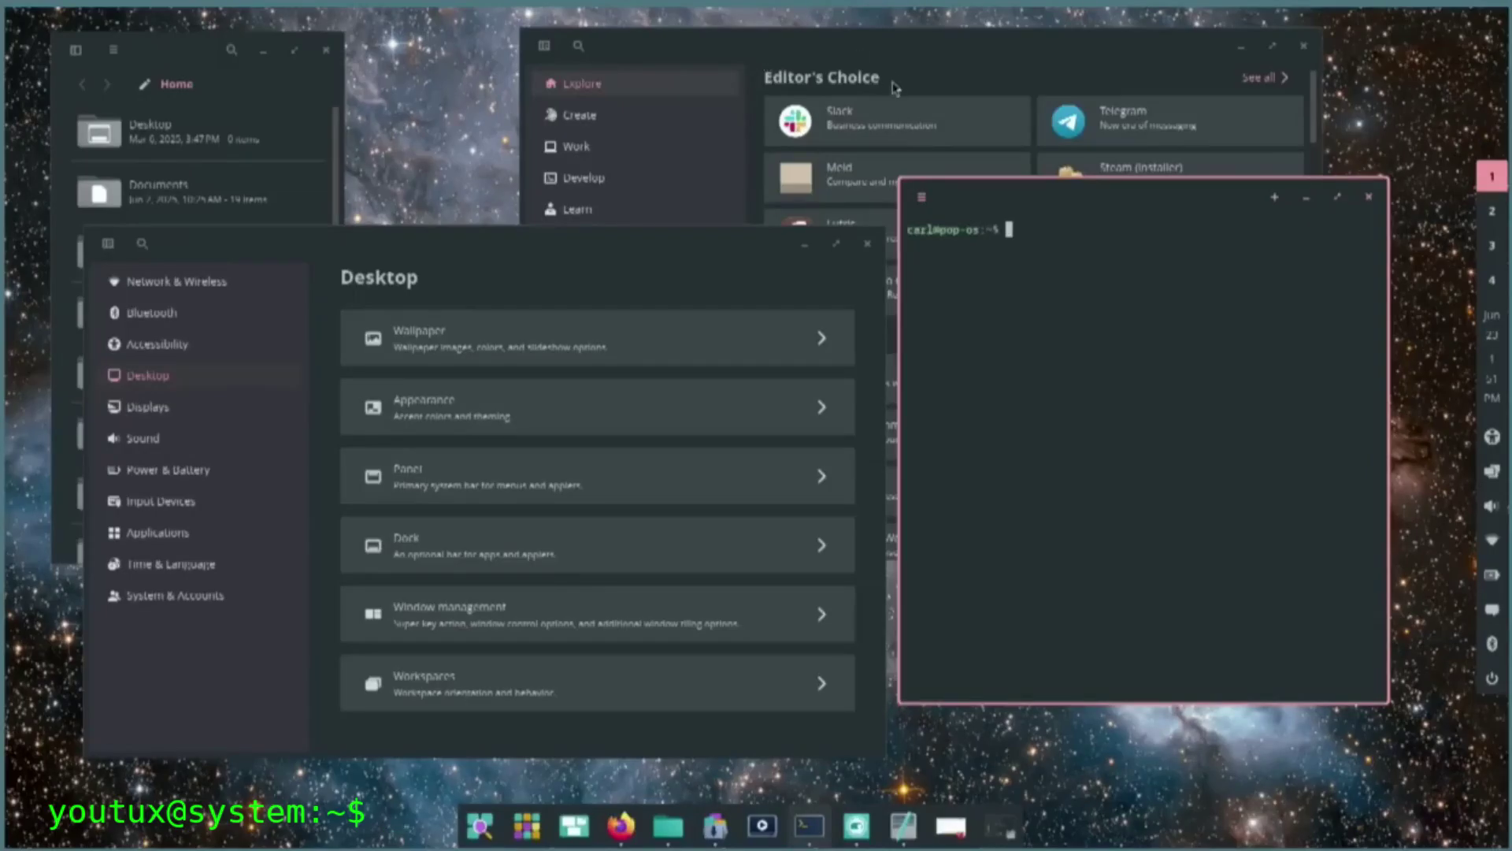
Focus Settings and use Super+Y to tile Settings, terminal, Files and Store side by side
left_click_drag(1024, 197, 1055, 236)
left_click_drag(684, 254, 662, 221)
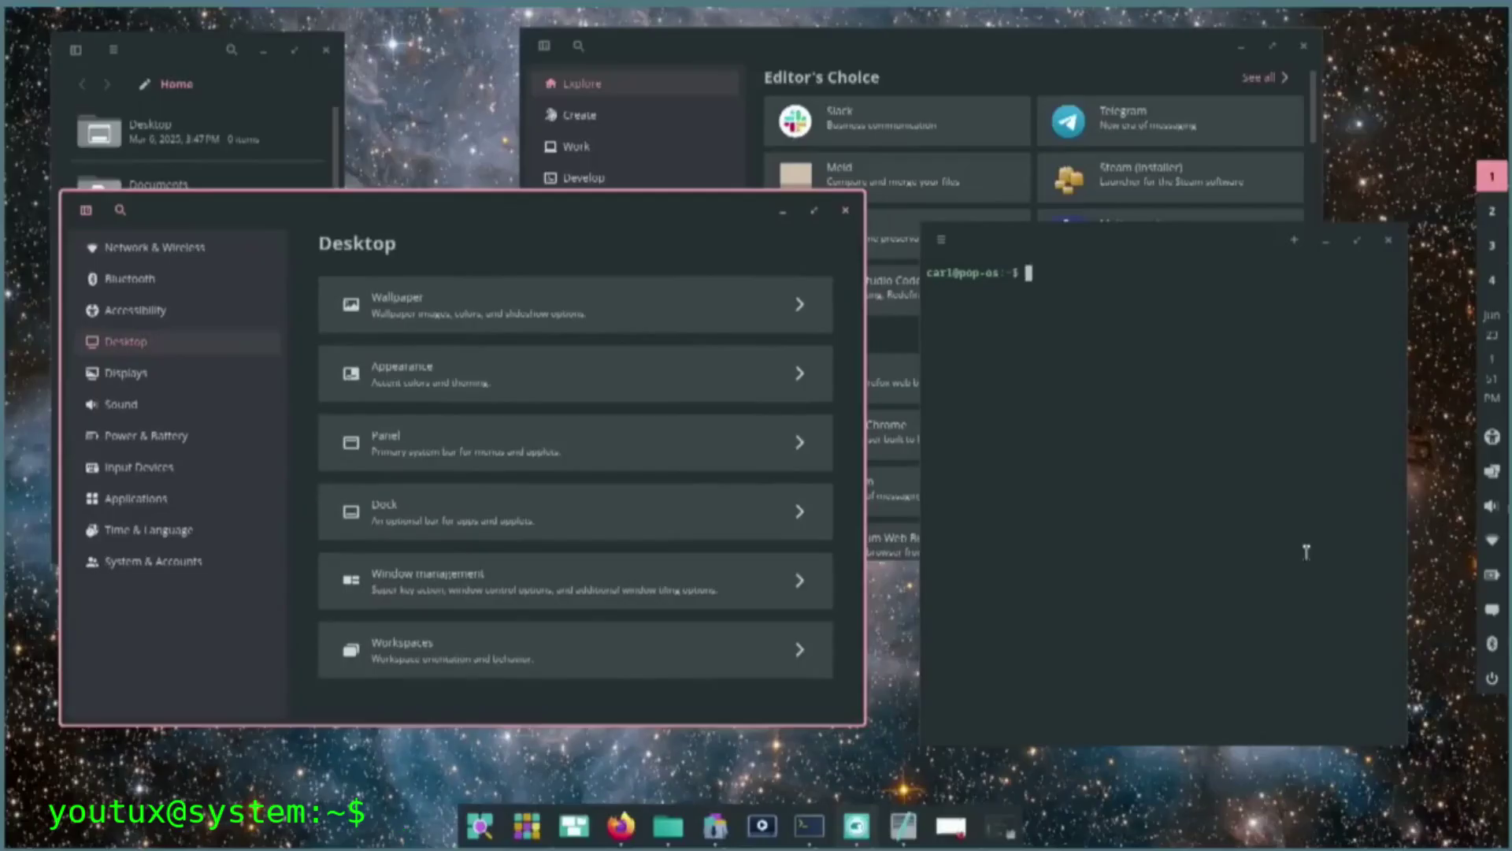
key("super+y")
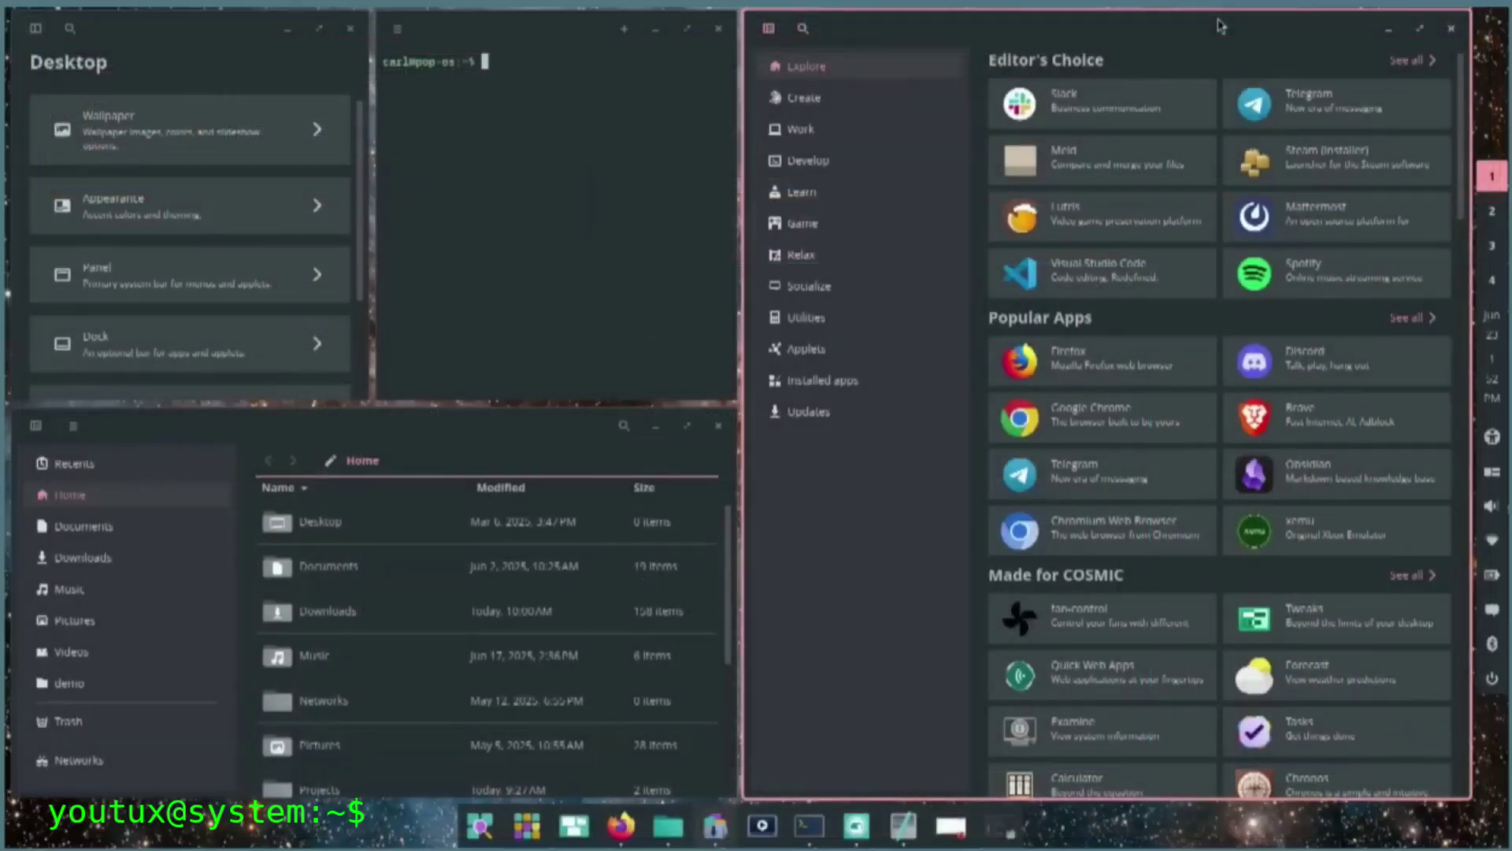
Stack the terminal with Settings, pull it back into its own tile, and move Files to the middle
left_click_drag(621, 17, 397, 230)
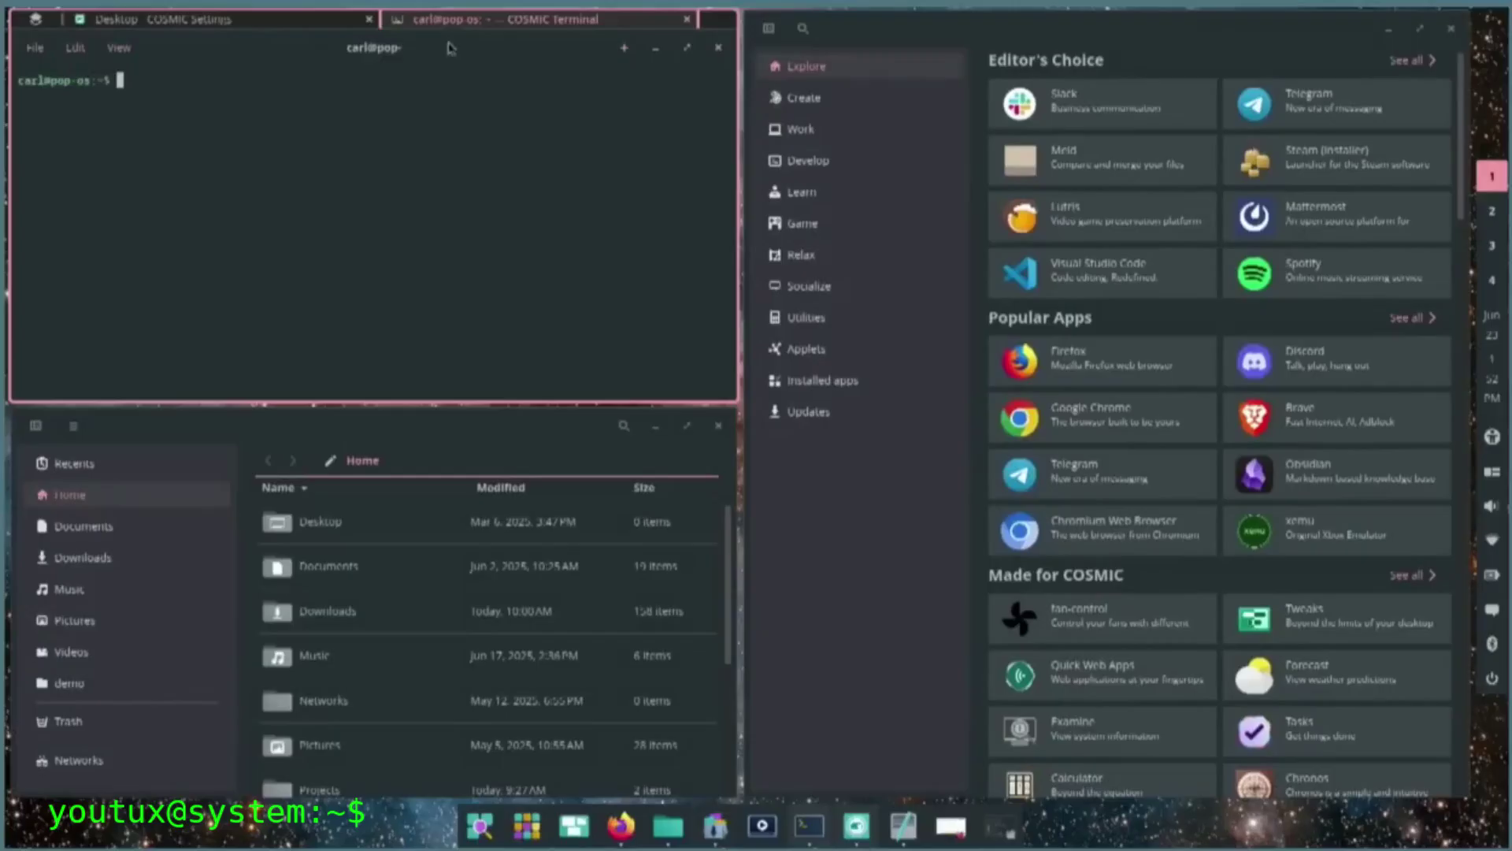
left_click_drag(449, 23, 1279, 352)
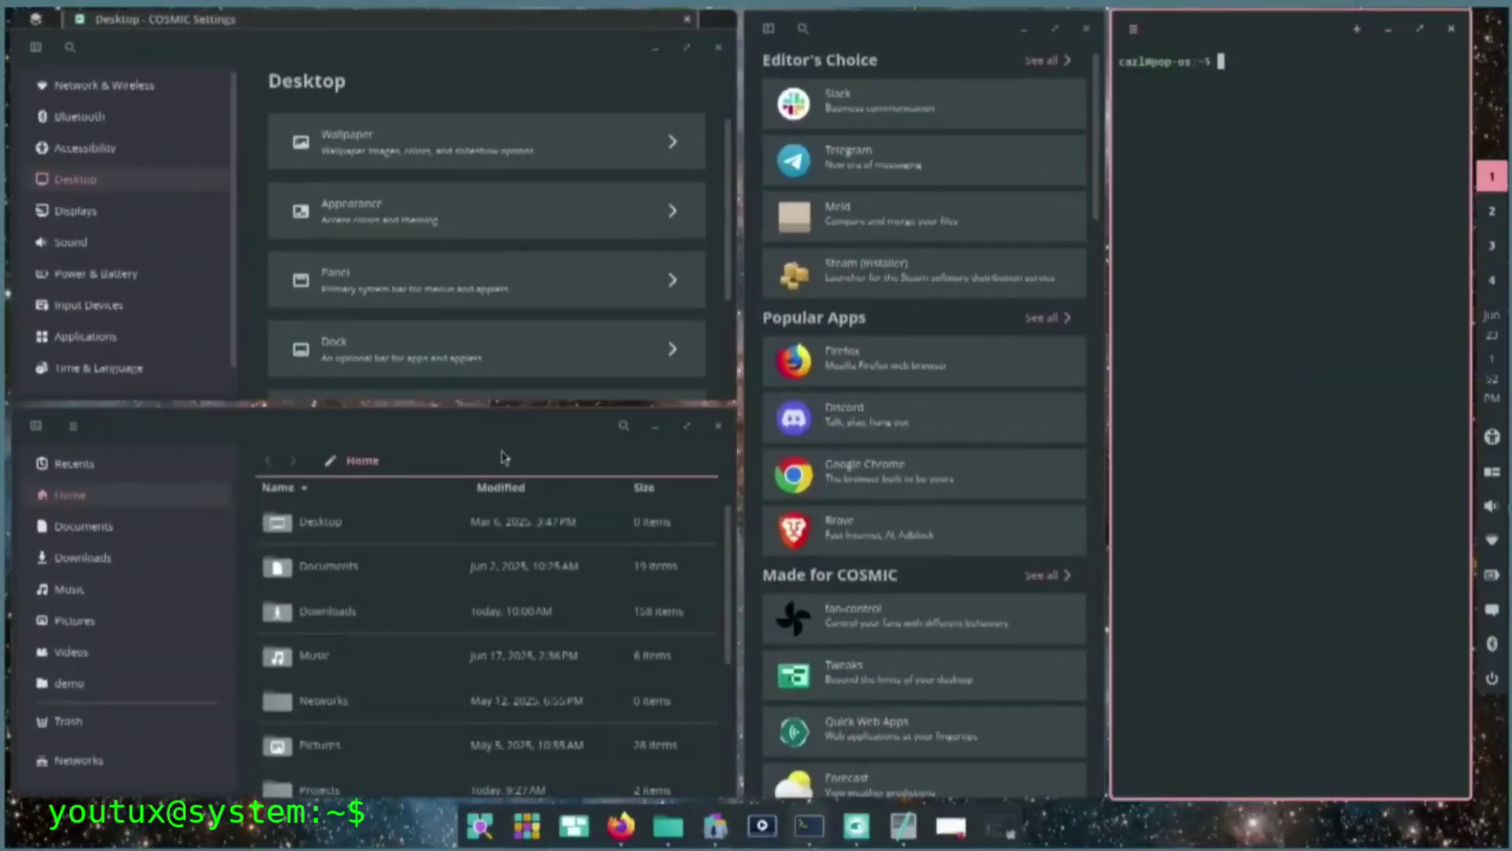
left_click_drag(506, 458, 699, 208)
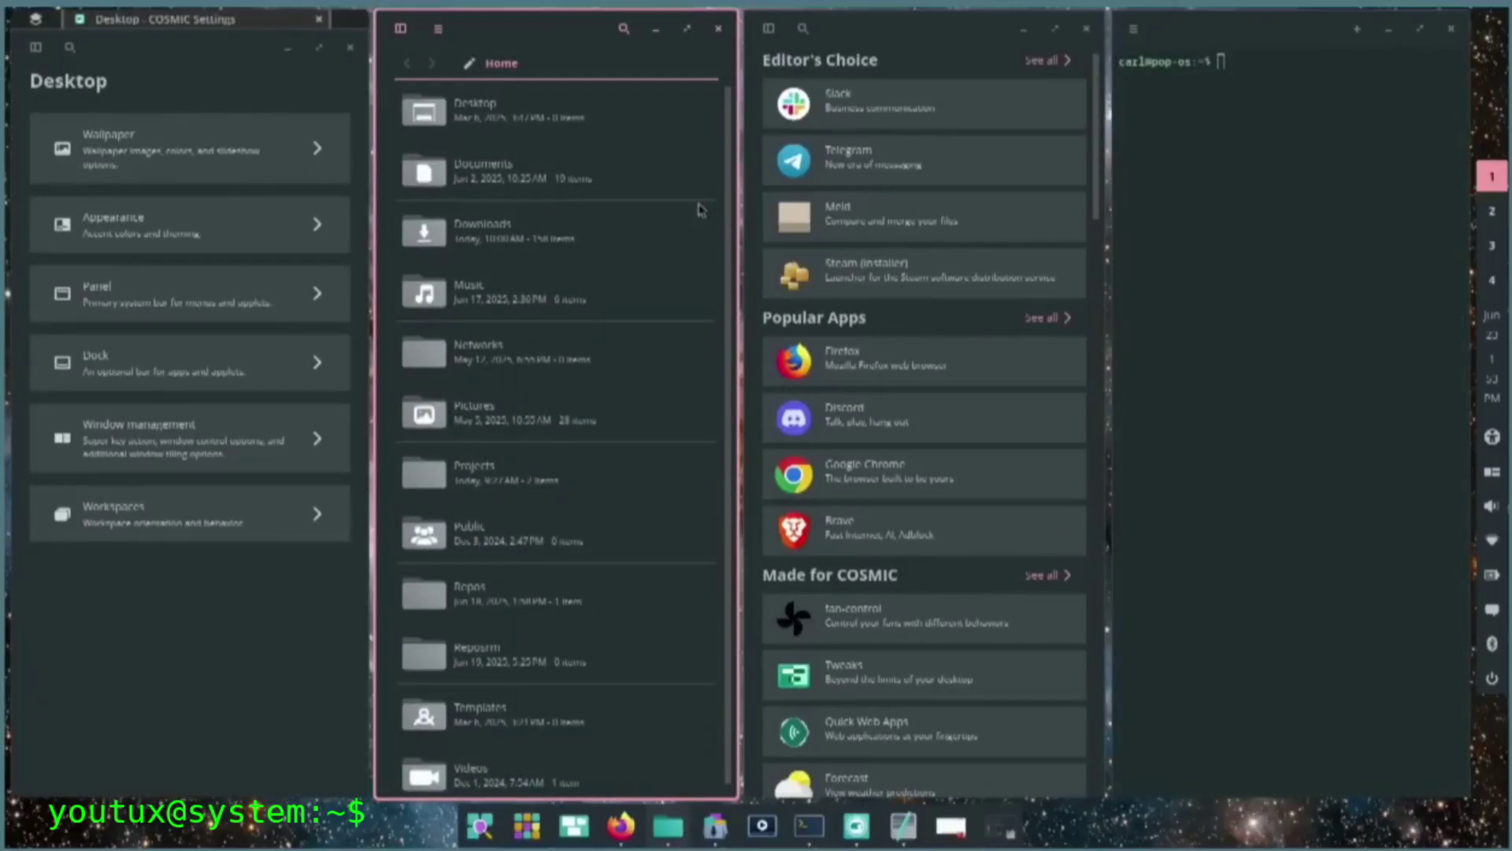
Close the terminal, Files and Store windows and turn off tiling for the workspace
left_click(1452, 29)
left_click(242, 71)
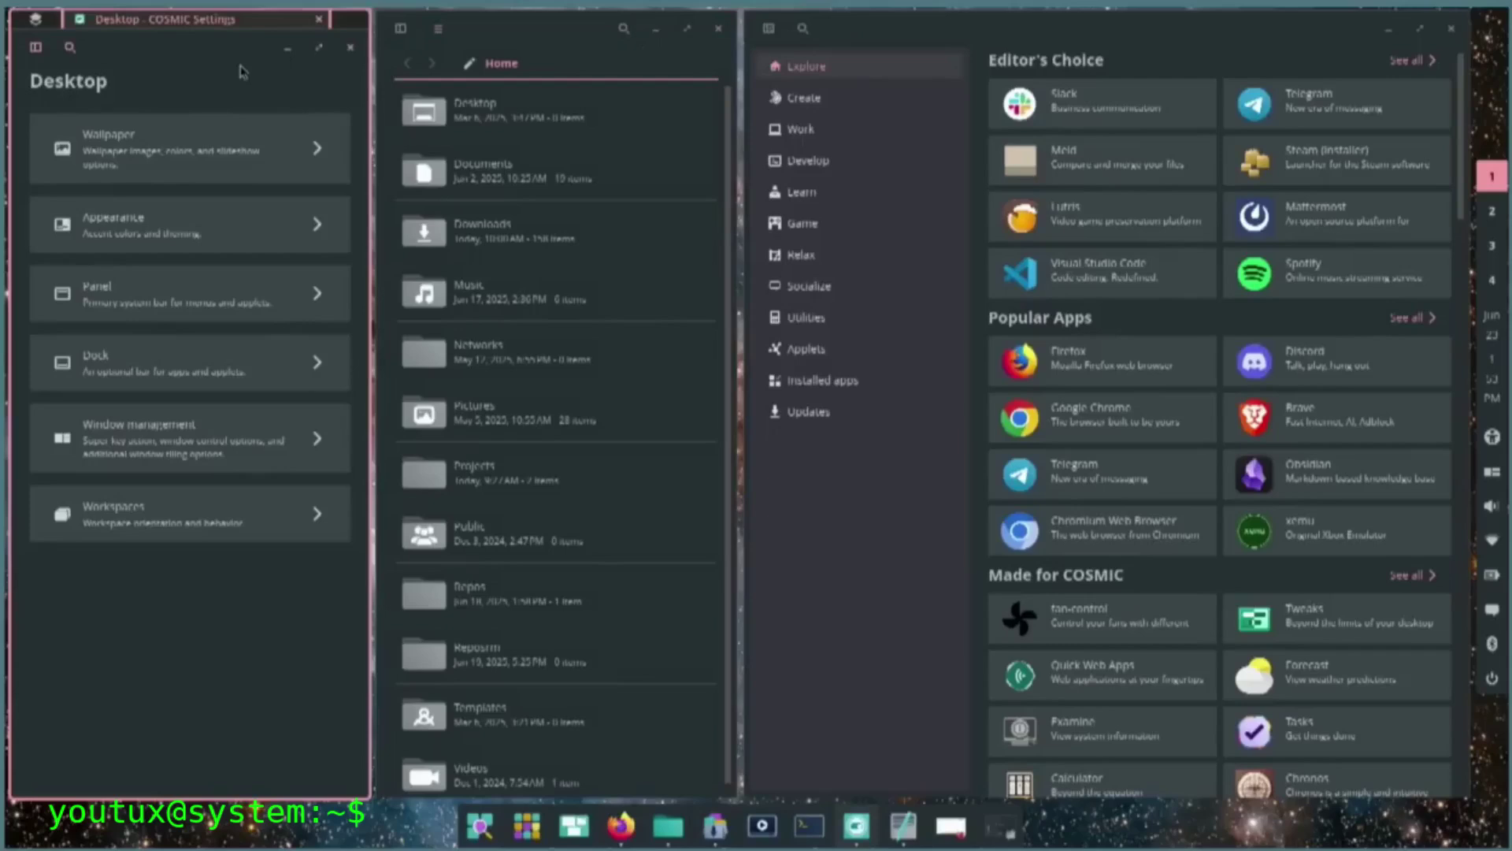
left_click(718, 28)
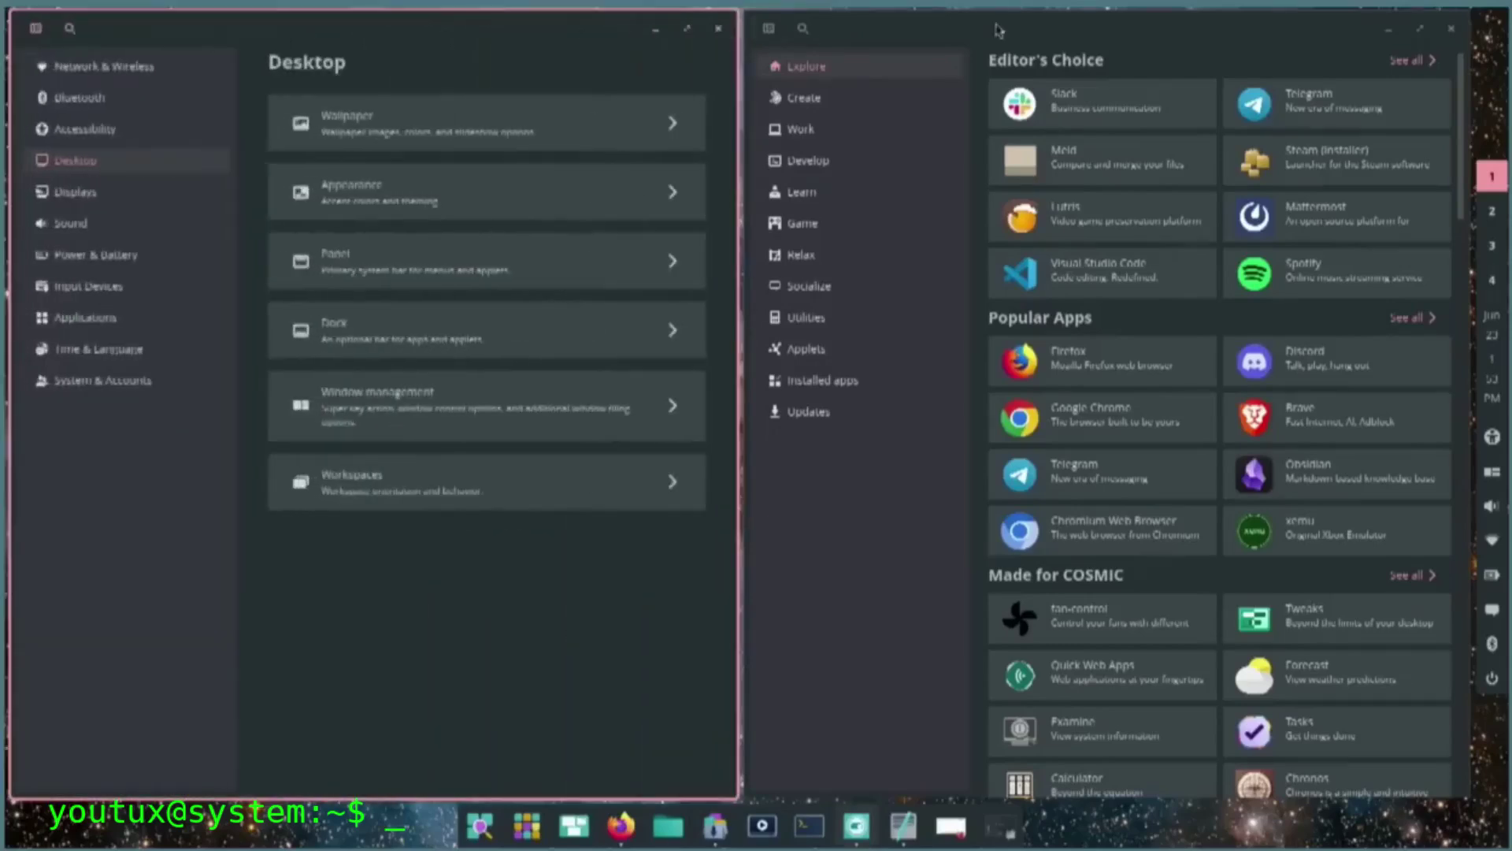
left_click(1452, 30)
left_click(1492, 471)
left_click(1435, 343)
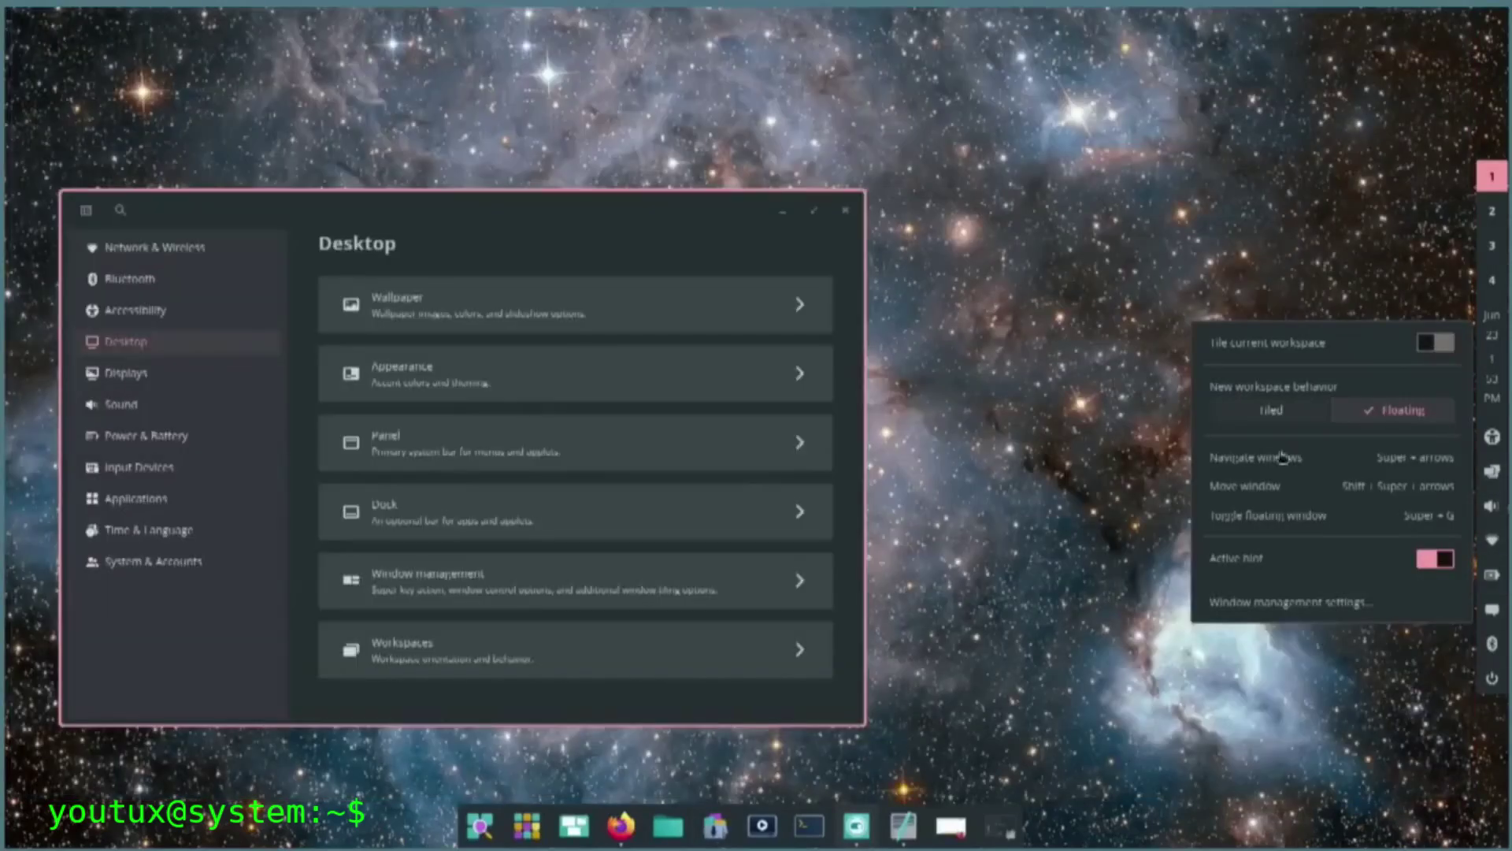
Open a new Files window top-right and bring Settings forward on its Appearance page
left_click(668, 824)
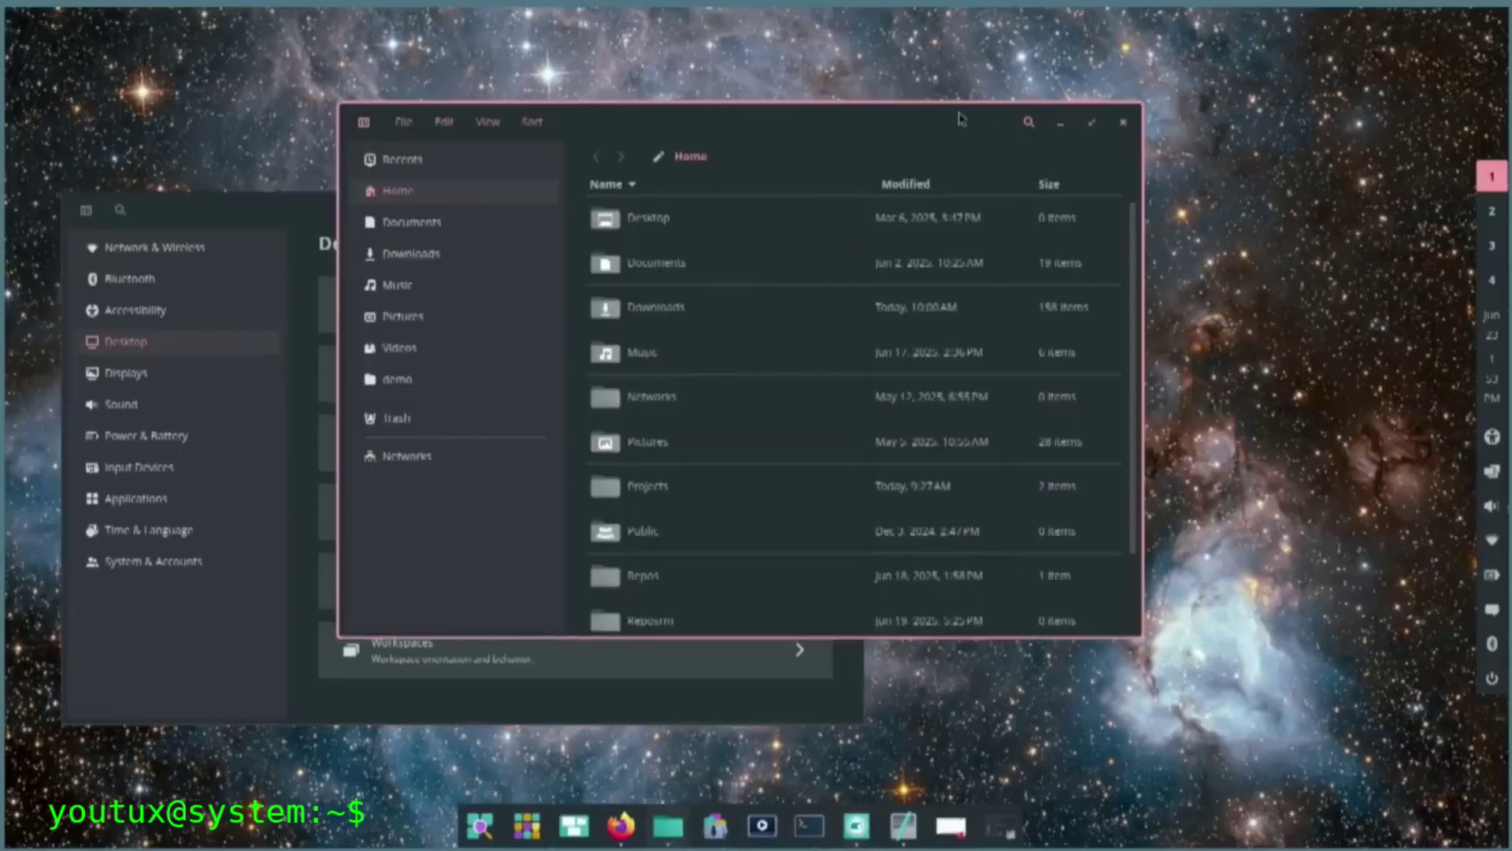
left_click_drag(960, 118, 1163, 55)
left_click(391, 211)
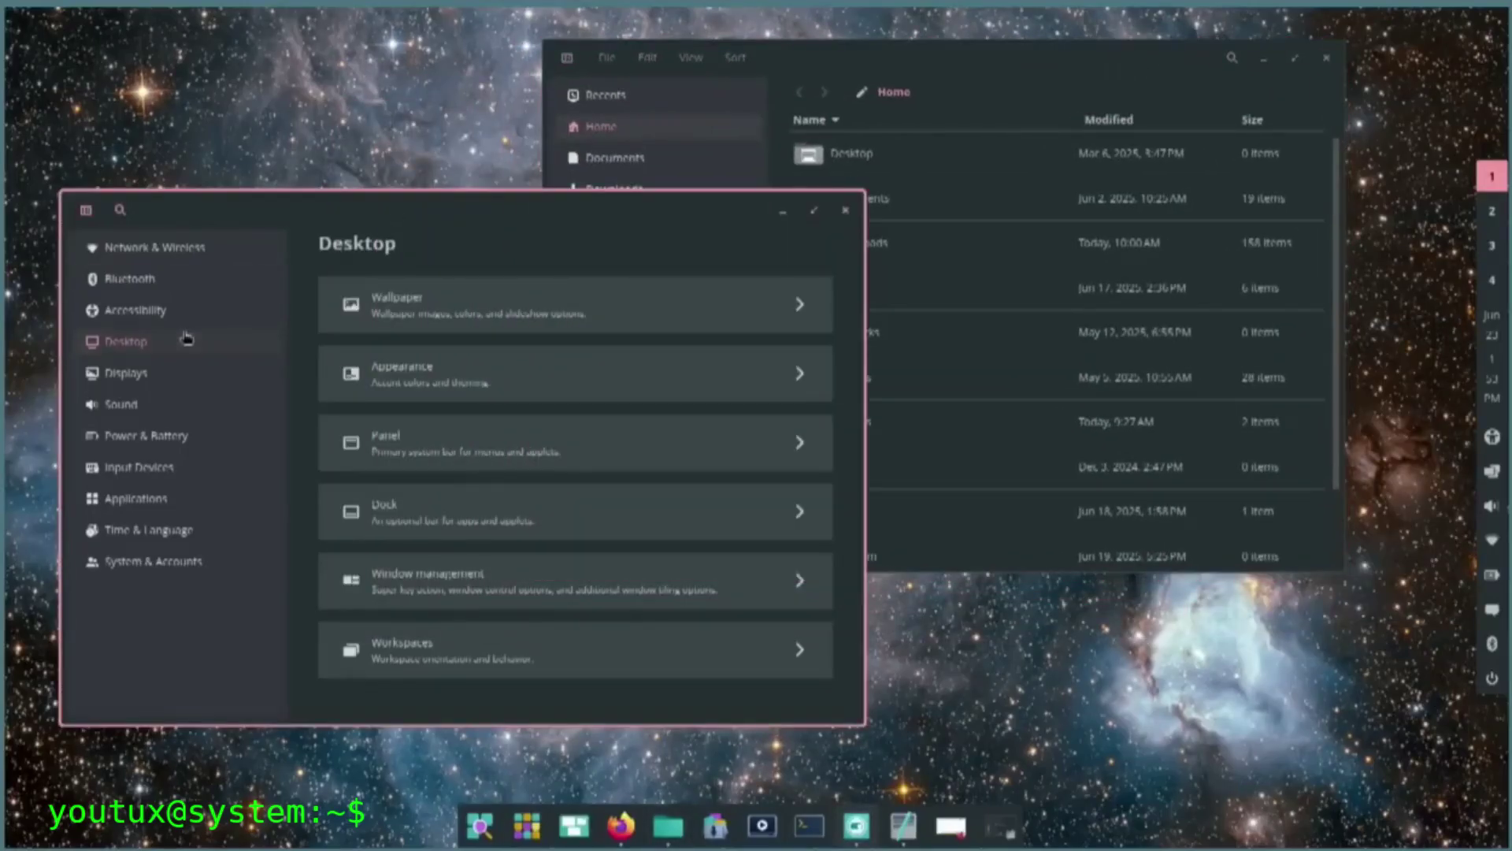
left_click(457, 375)
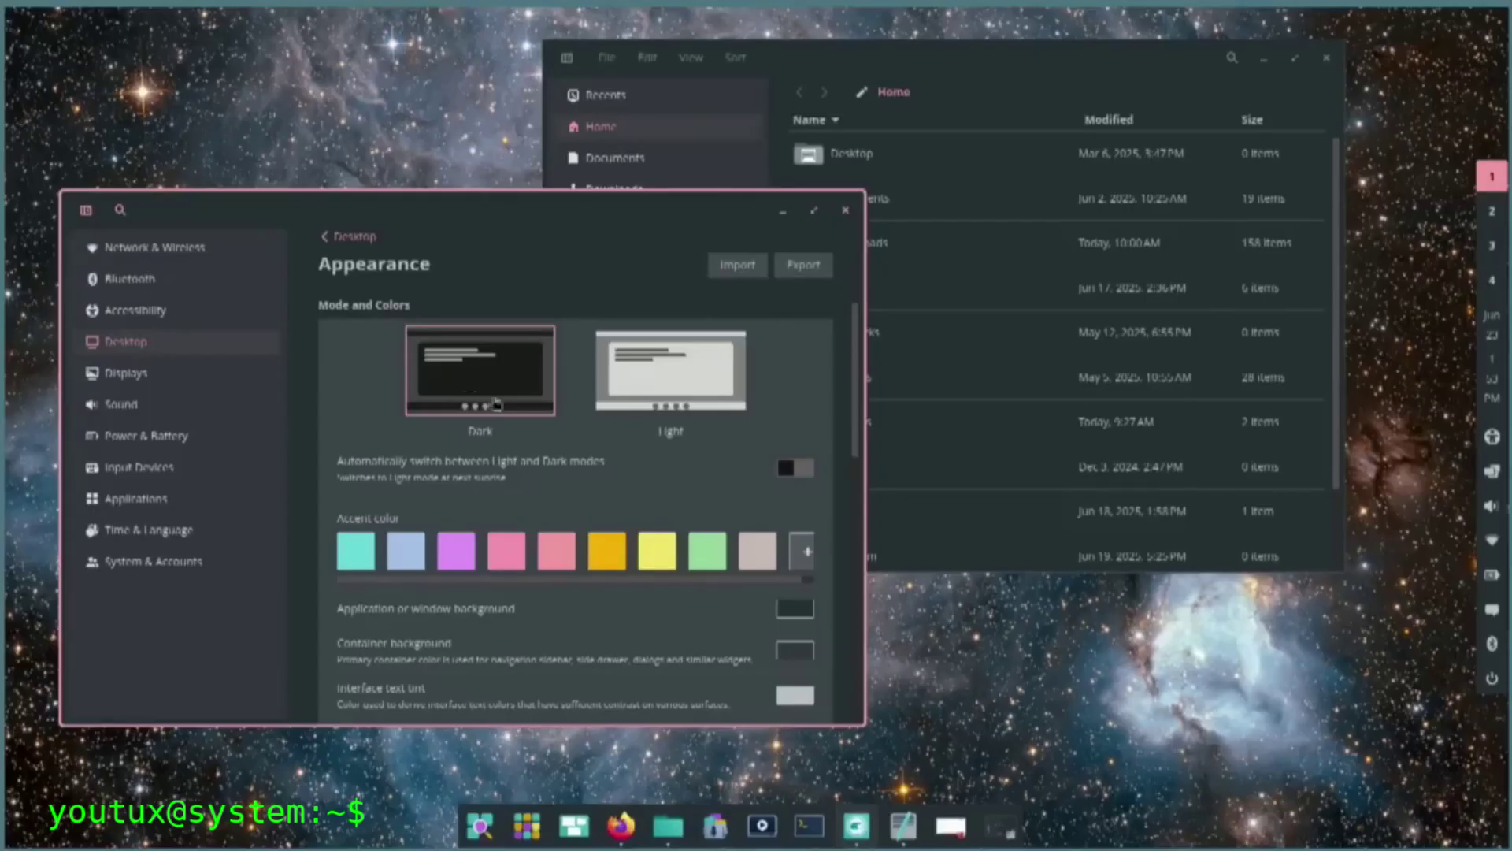
left_click_drag(631, 233, 663, 192)
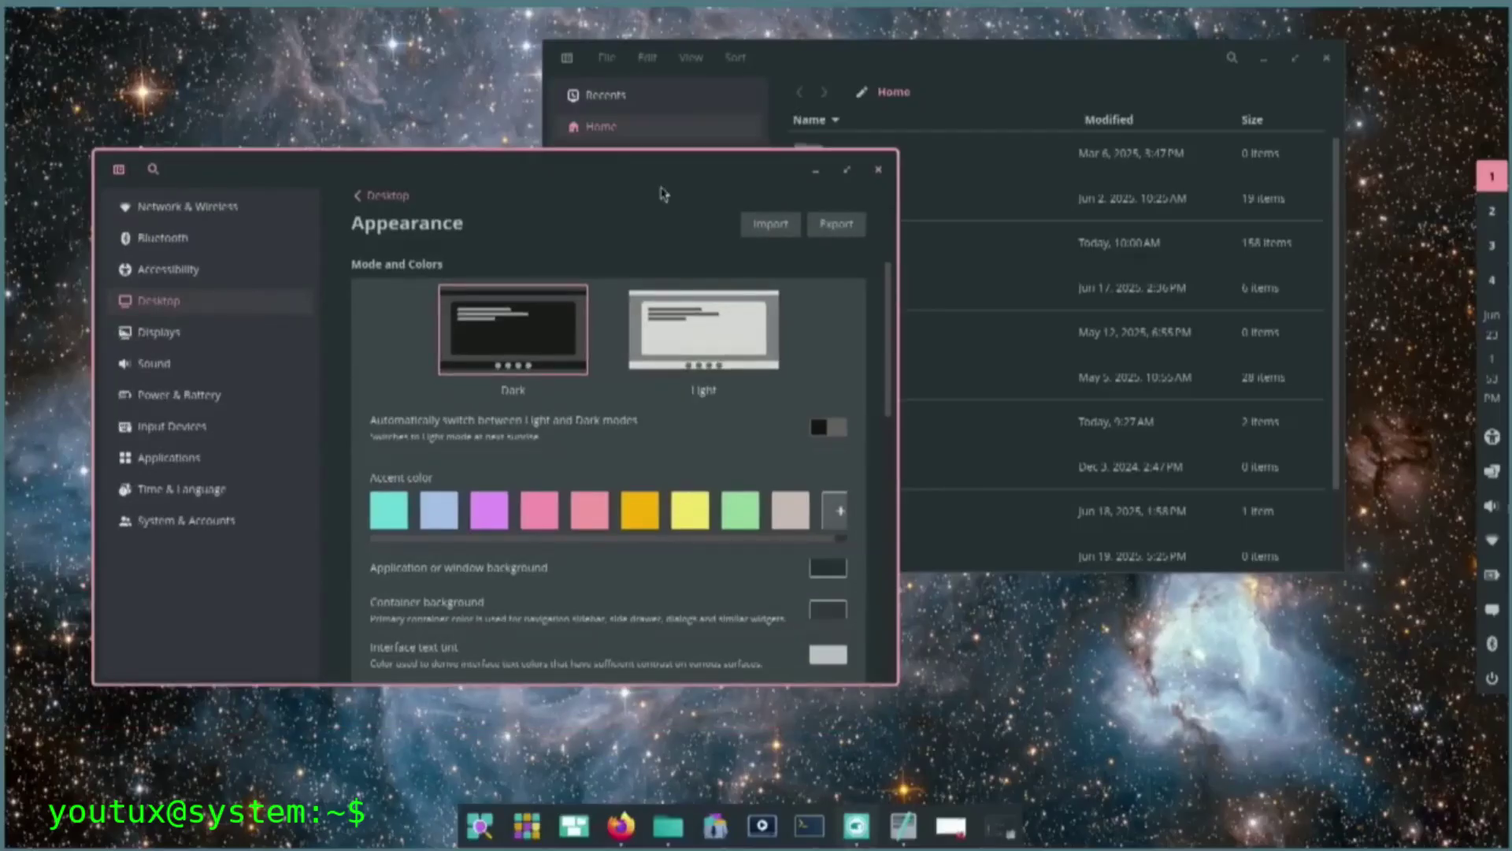
Try a dark brown window background and glance at the container background options
left_click(828, 569)
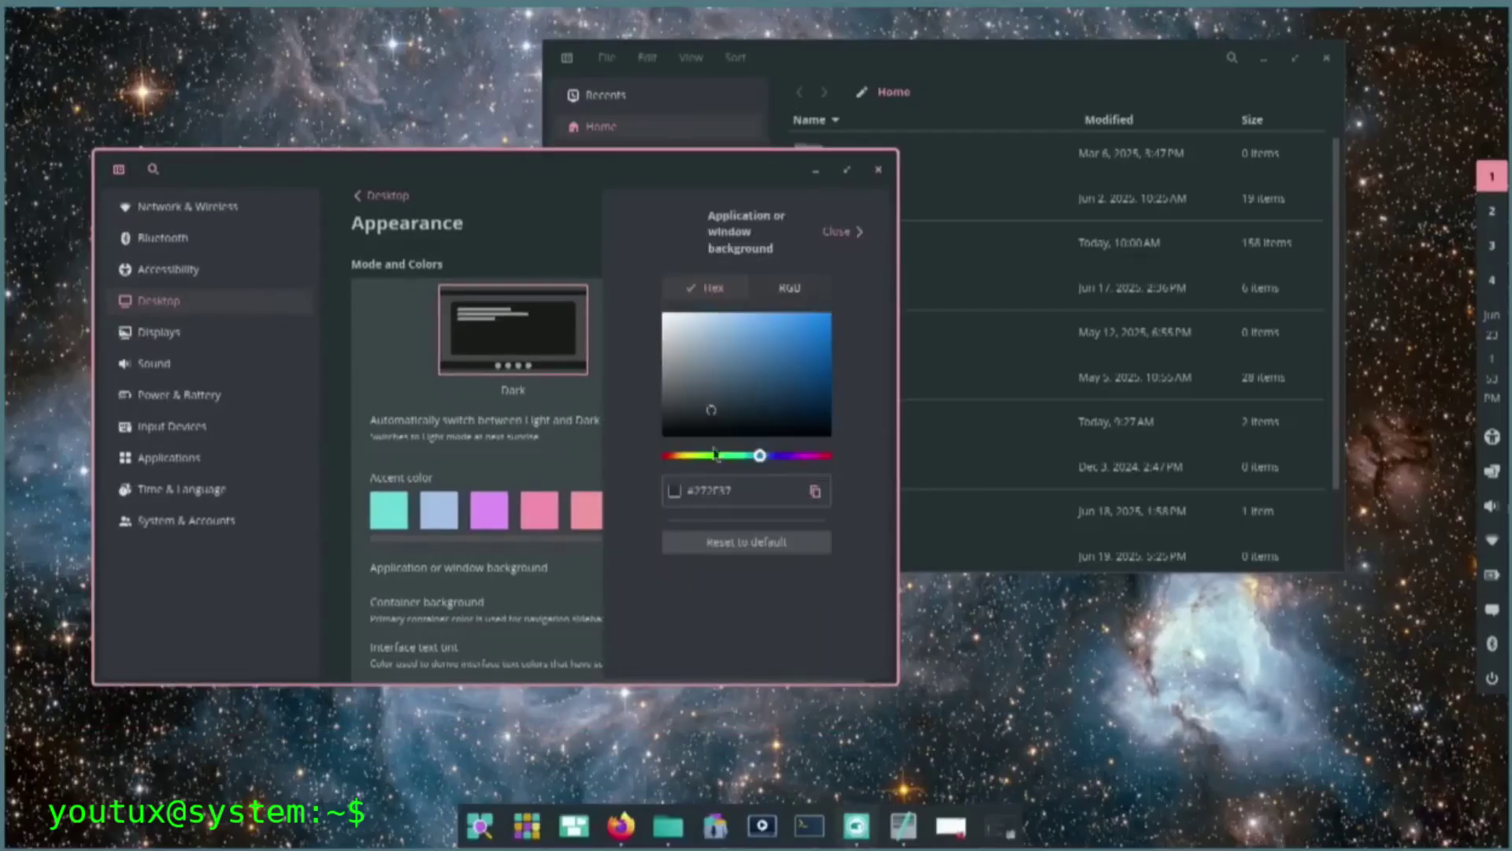
left_click(677, 455)
left_click(756, 416)
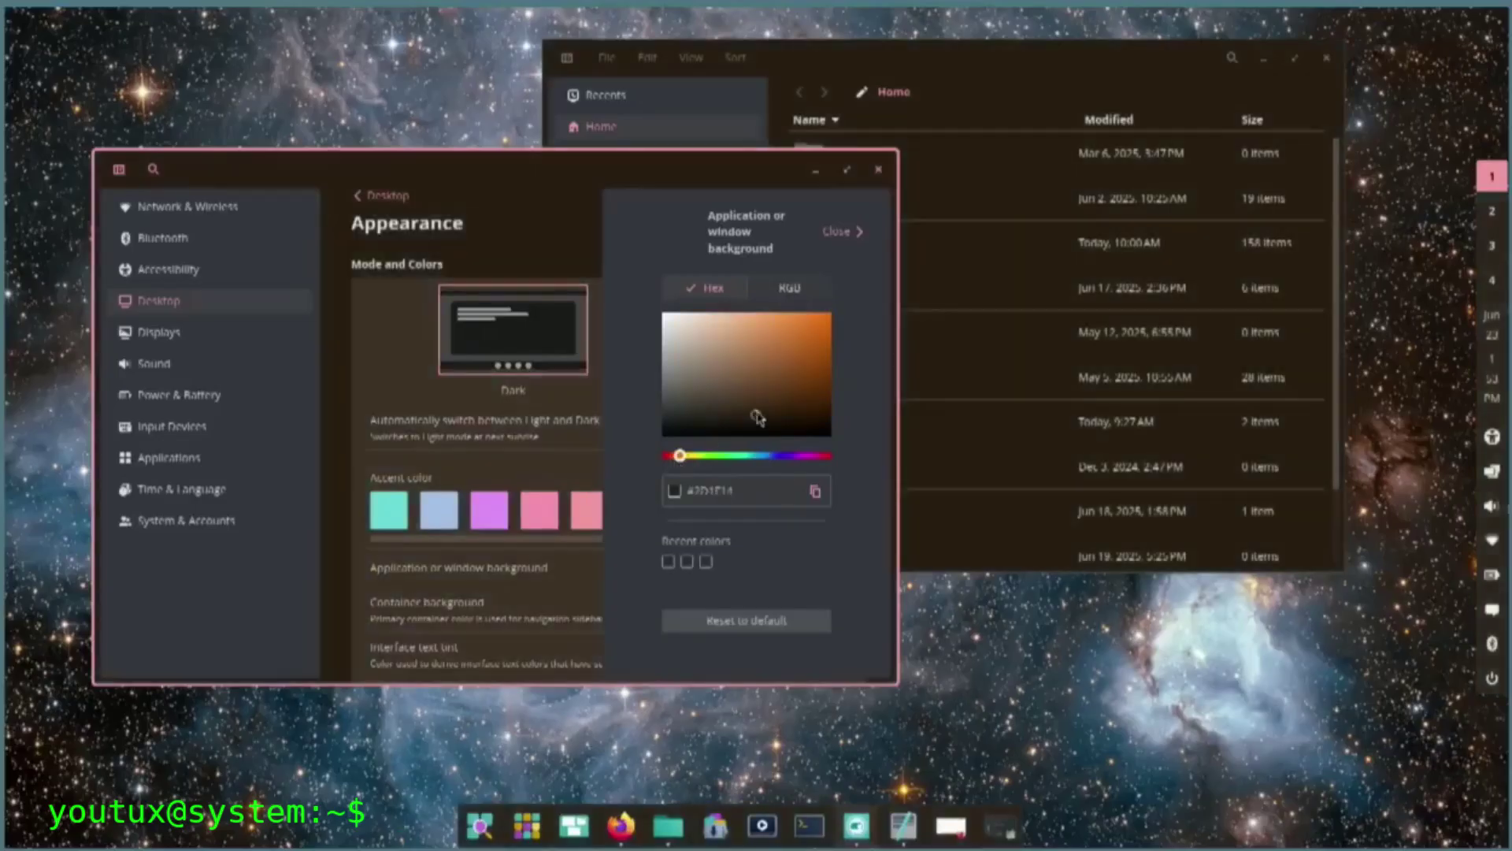
left_click(839, 230)
left_click(823, 616)
left_click(804, 620)
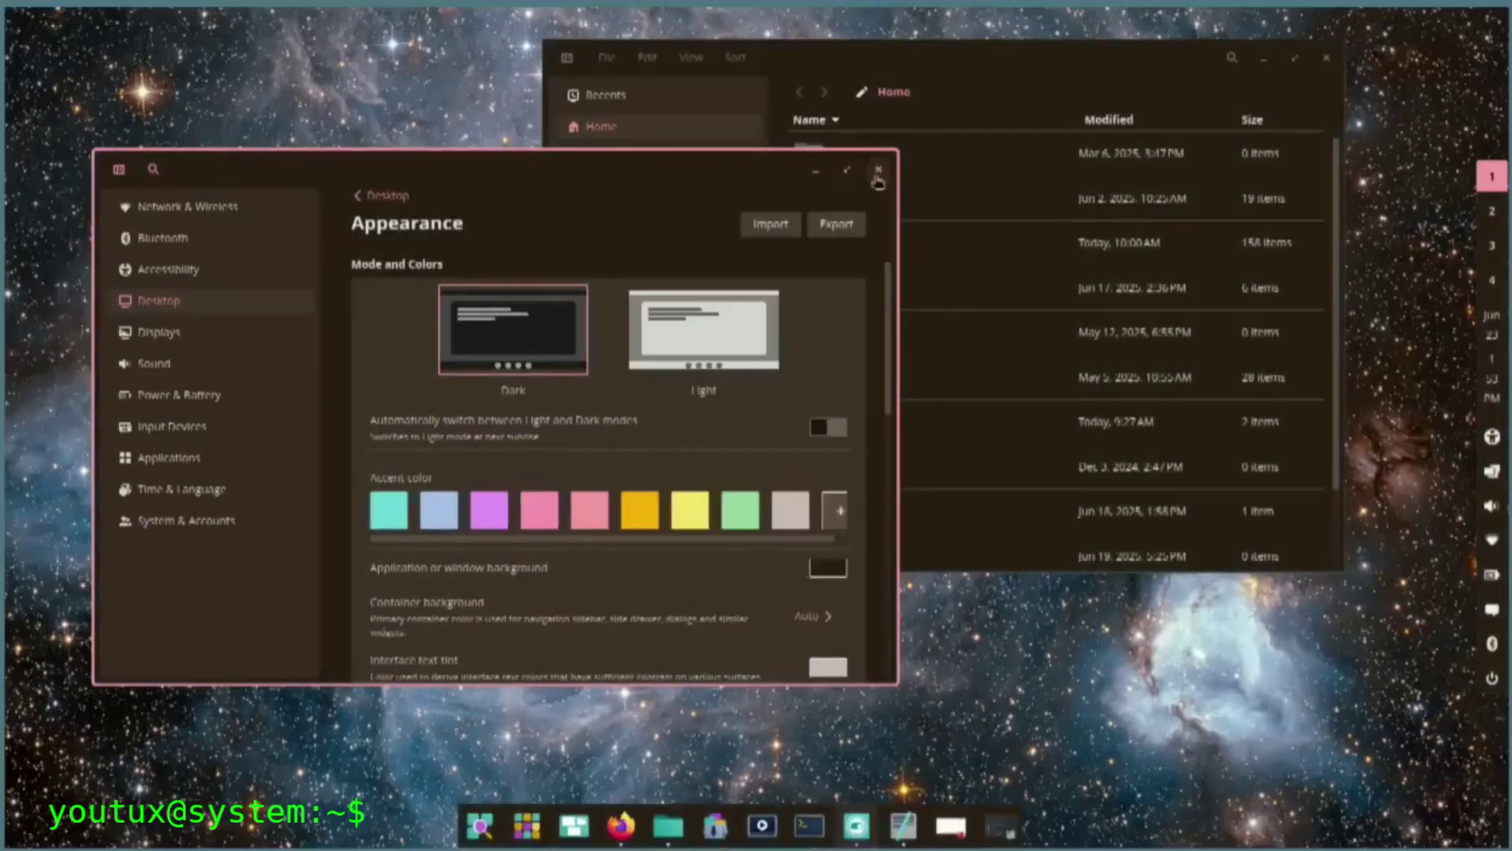
left_click_drag(752, 183, 801, 277)
Set the application and window background to dark blue-grey #2B2D3C and close the picker
left_click(868, 667)
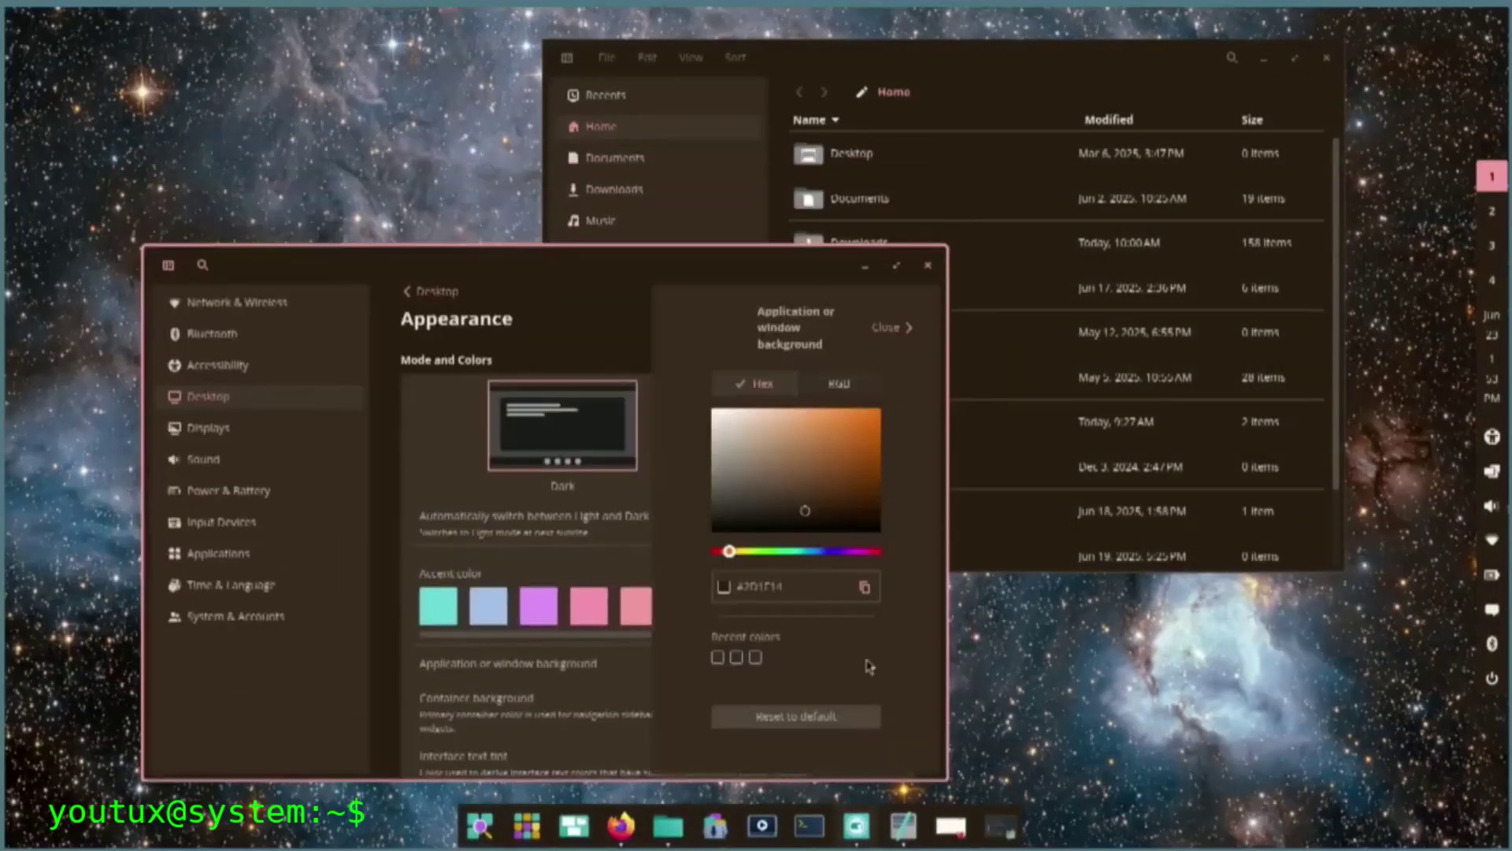
left_click(820, 551)
left_click(791, 513)
left_click(766, 505)
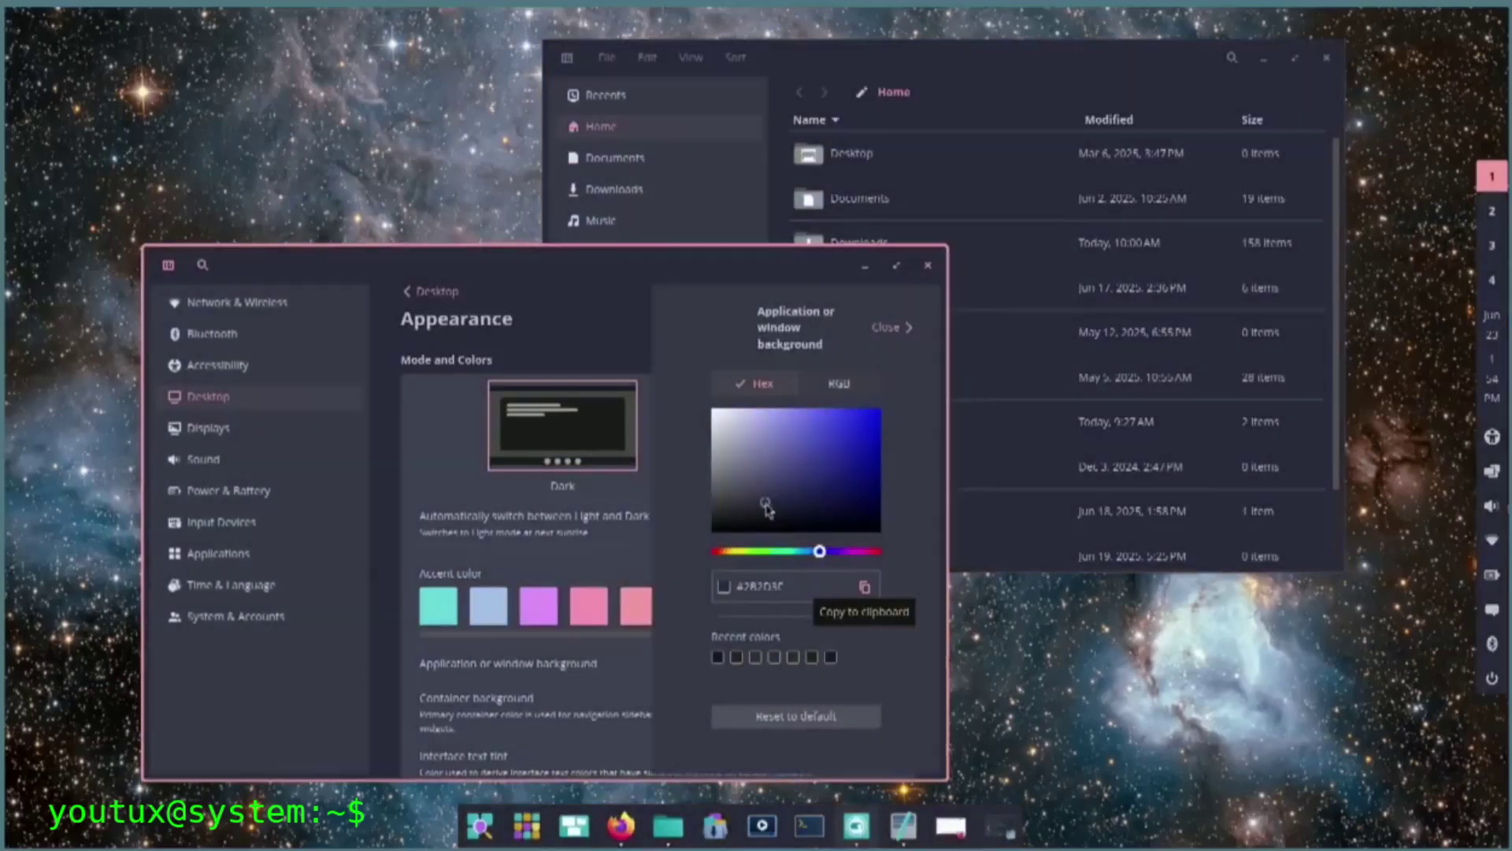
left_click_drag(756, 305, 724, 190)
left_click(852, 211)
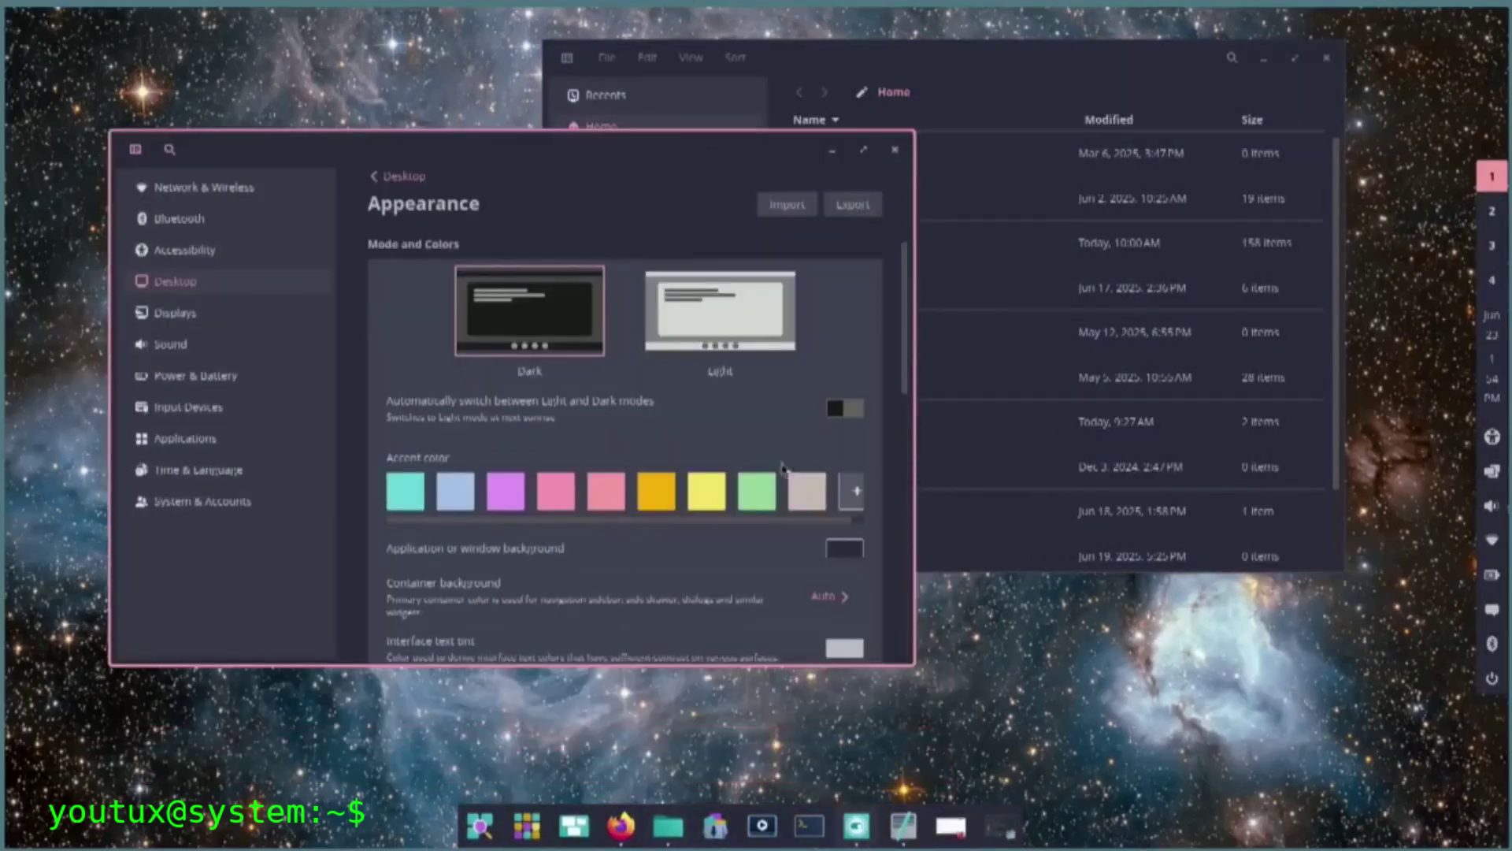
Make the accent colour green, then toggle the launcher twice and open the App Library
left_click(758, 489)
scroll(798, 373, "down", 1)
key("super")
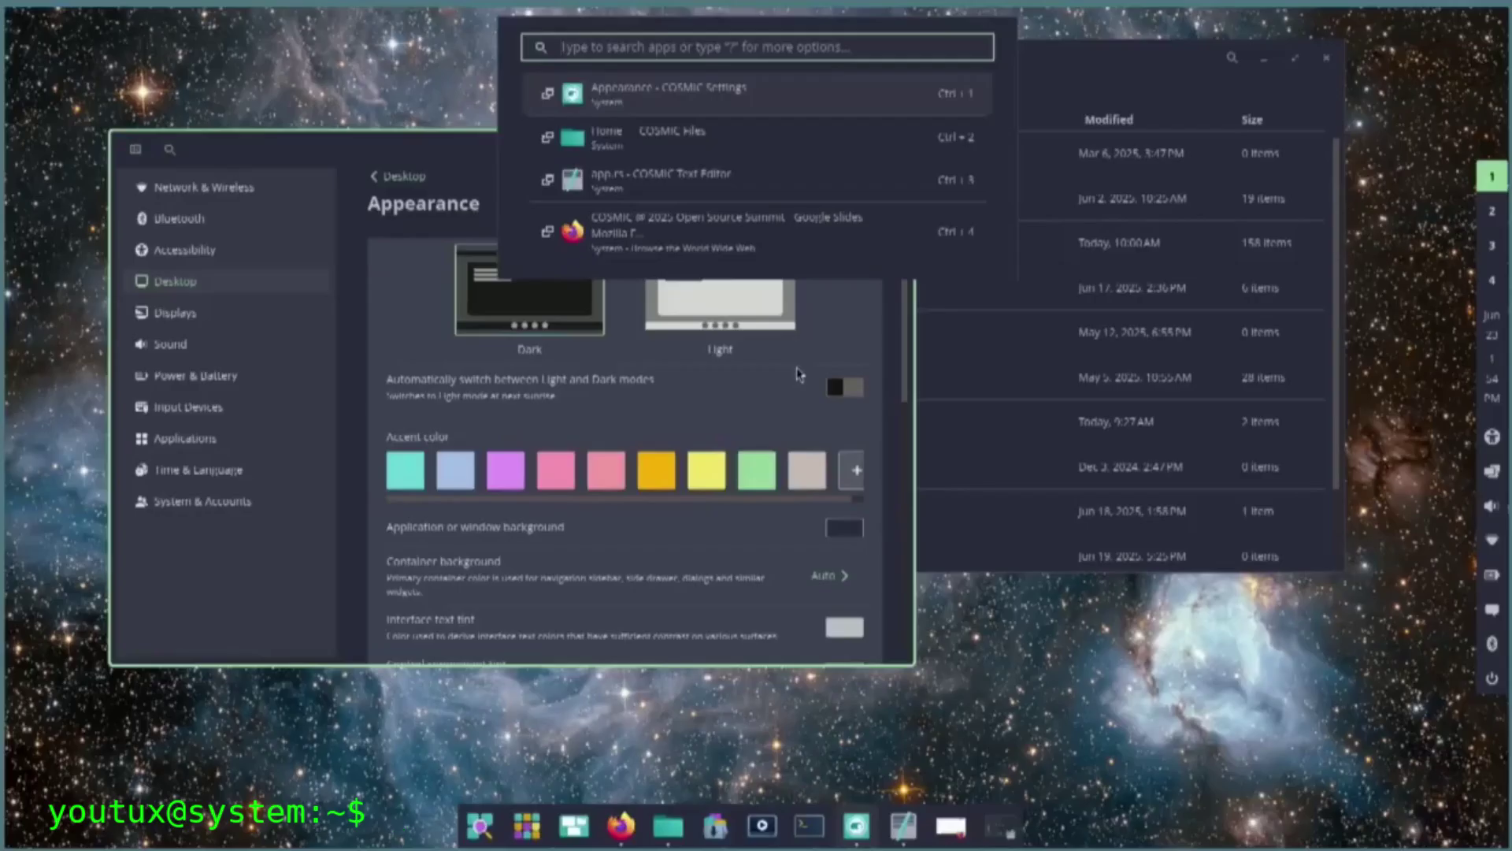
key("Escape")
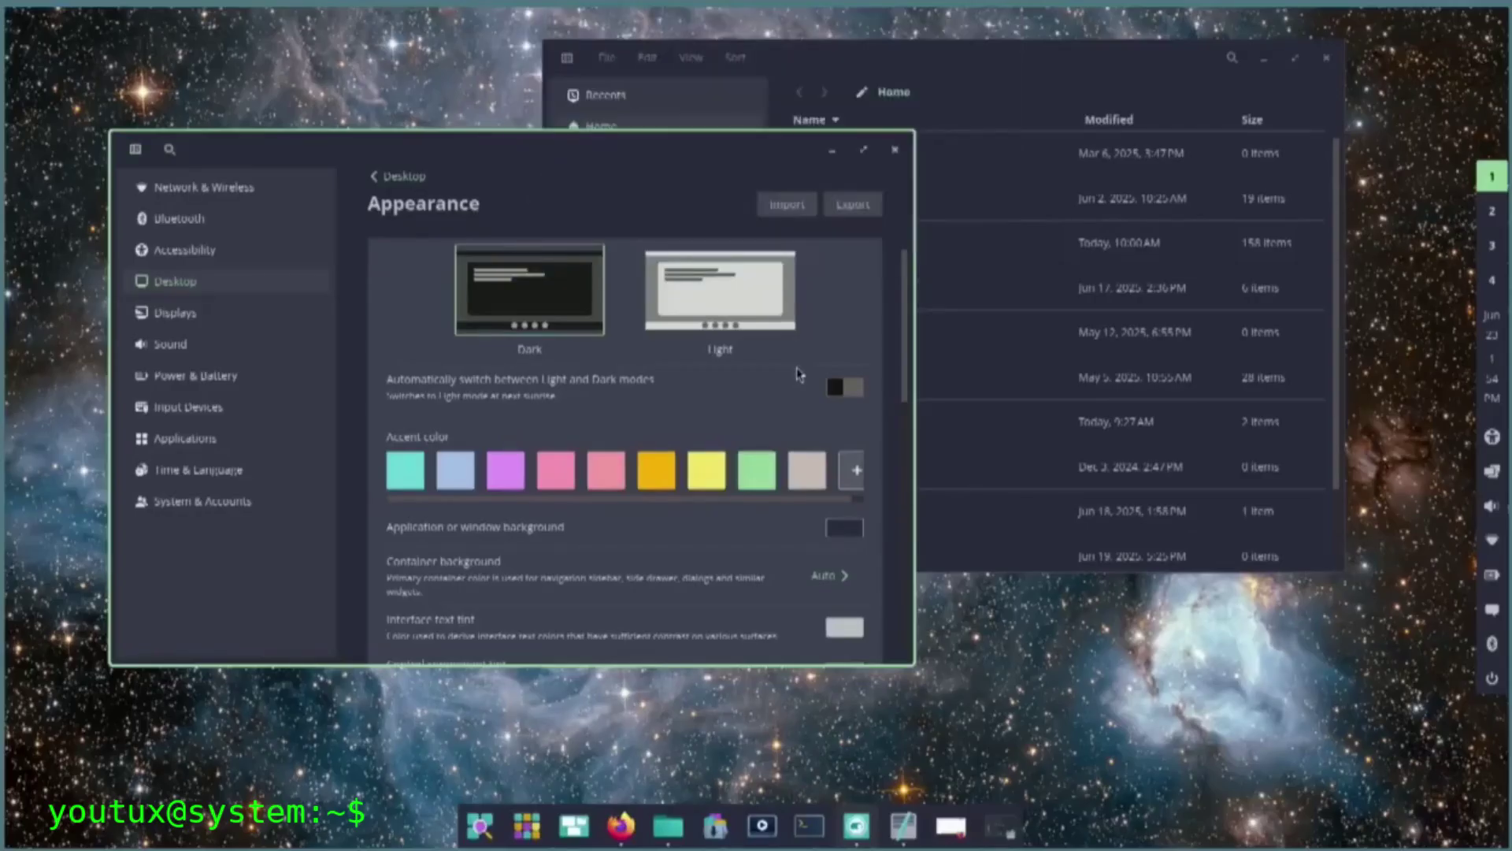
key("super")
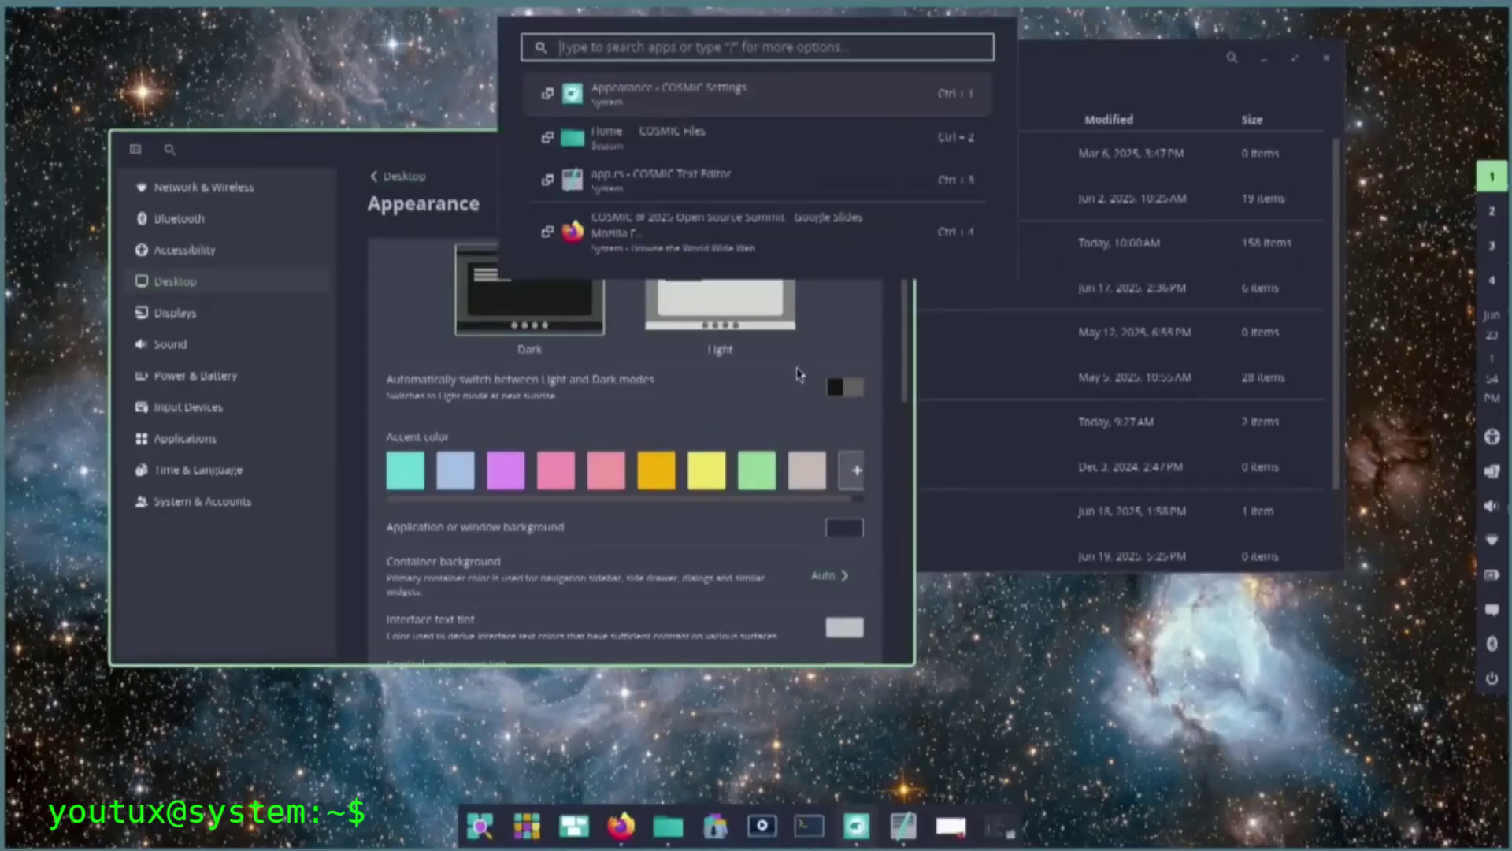
key("Escape")
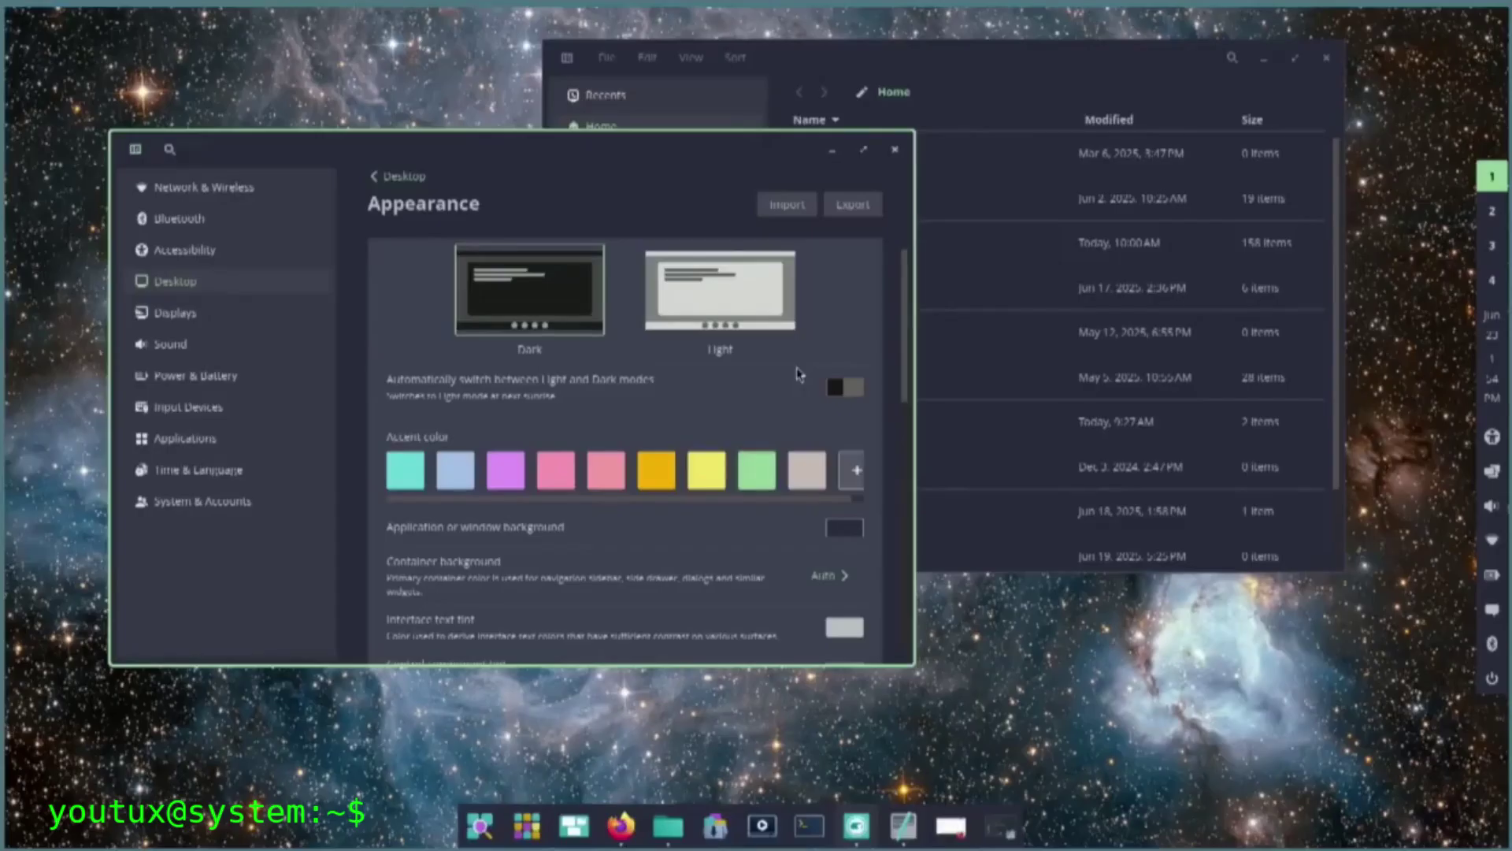
key("super+a")
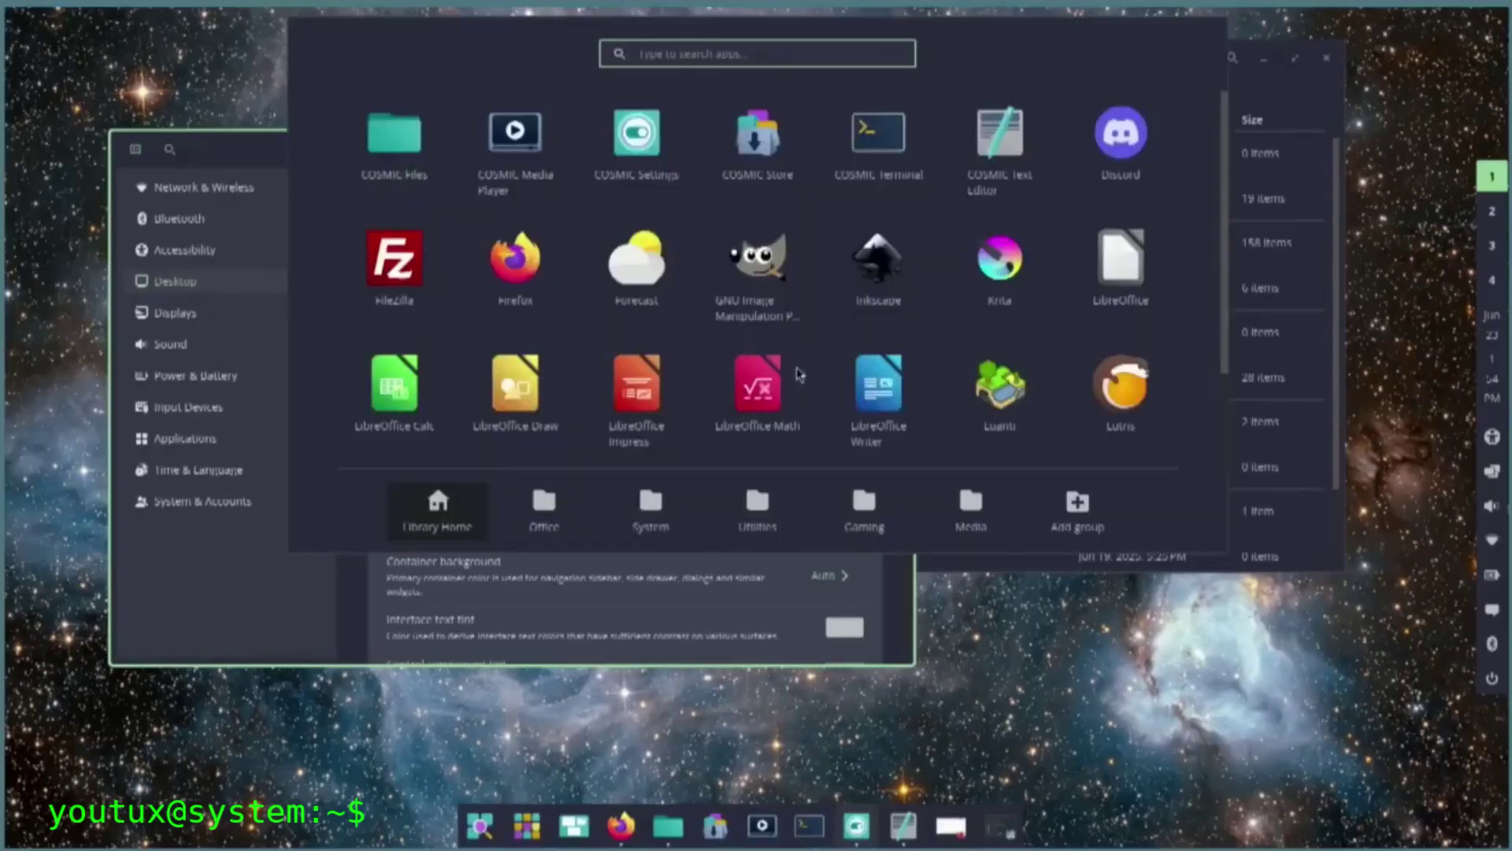
key("Escape")
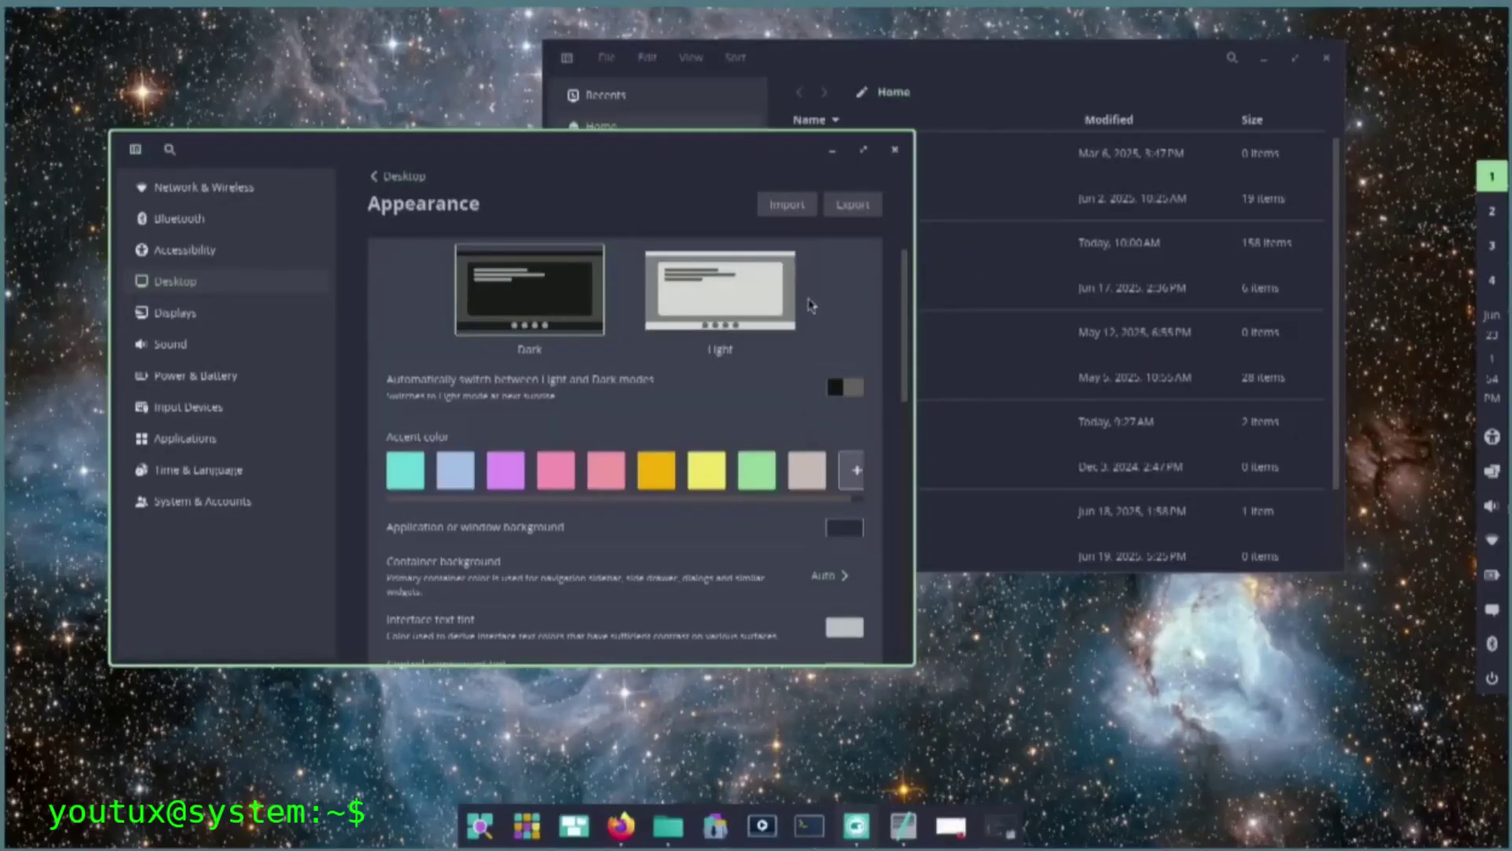
Bring the slide presentation forward and restore the browser window to a smaller size
left_click(621, 826)
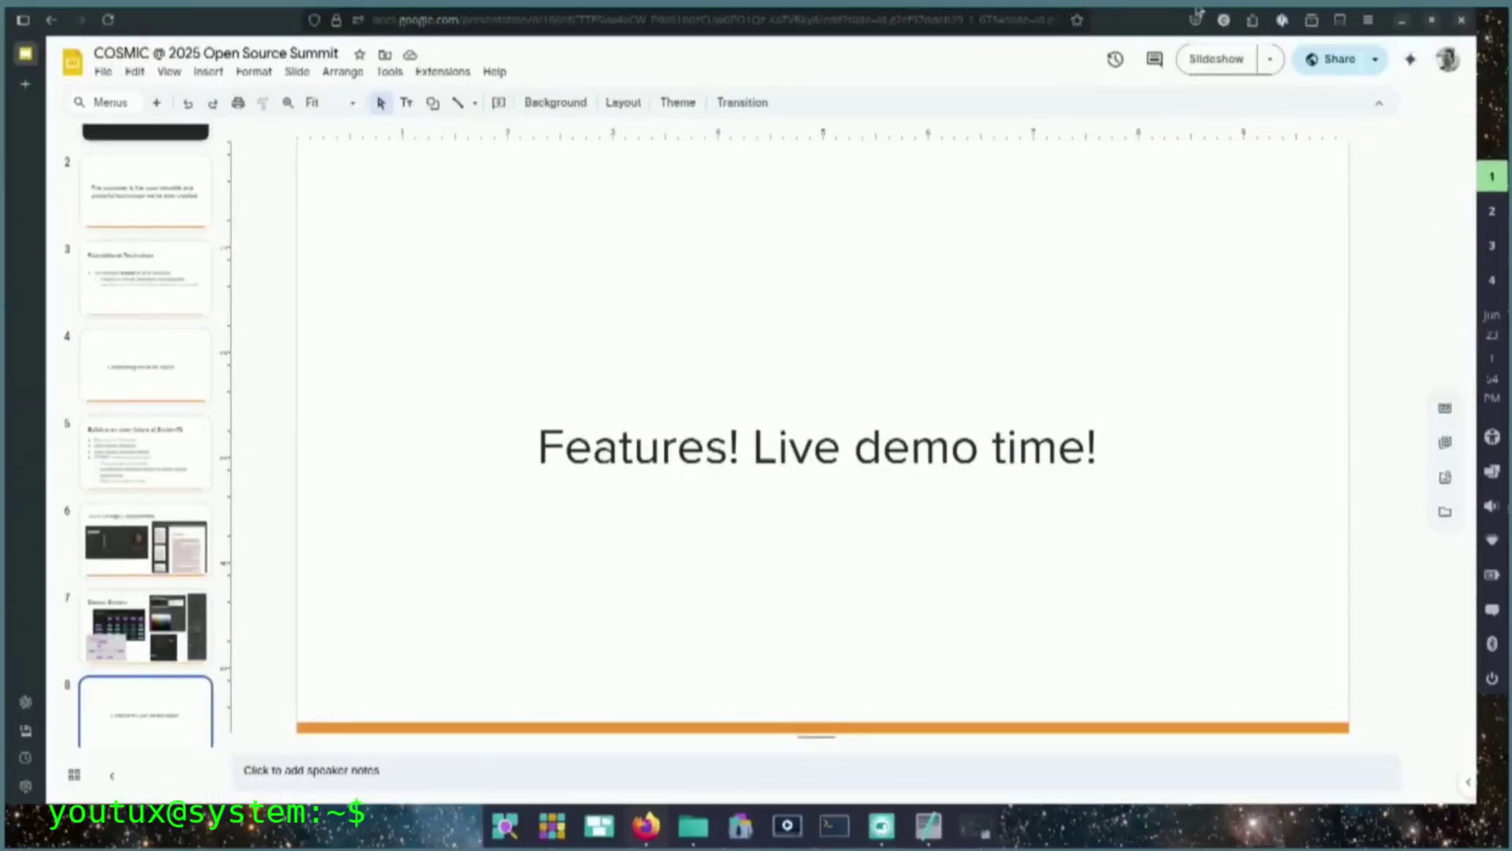
left_click(1368, 20)
left_click(1427, 17)
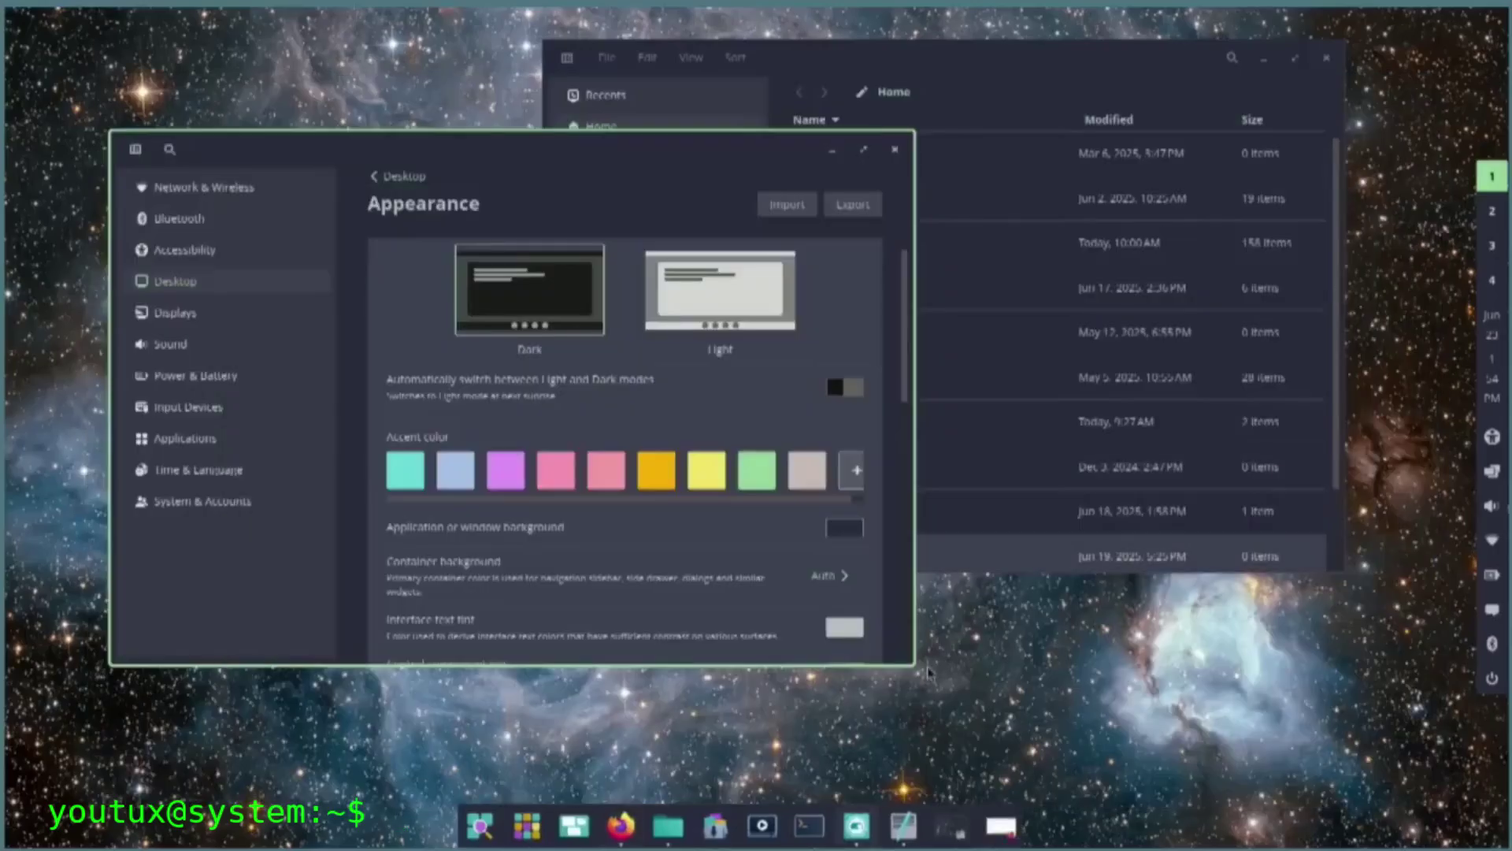
key("super")
type("fir")
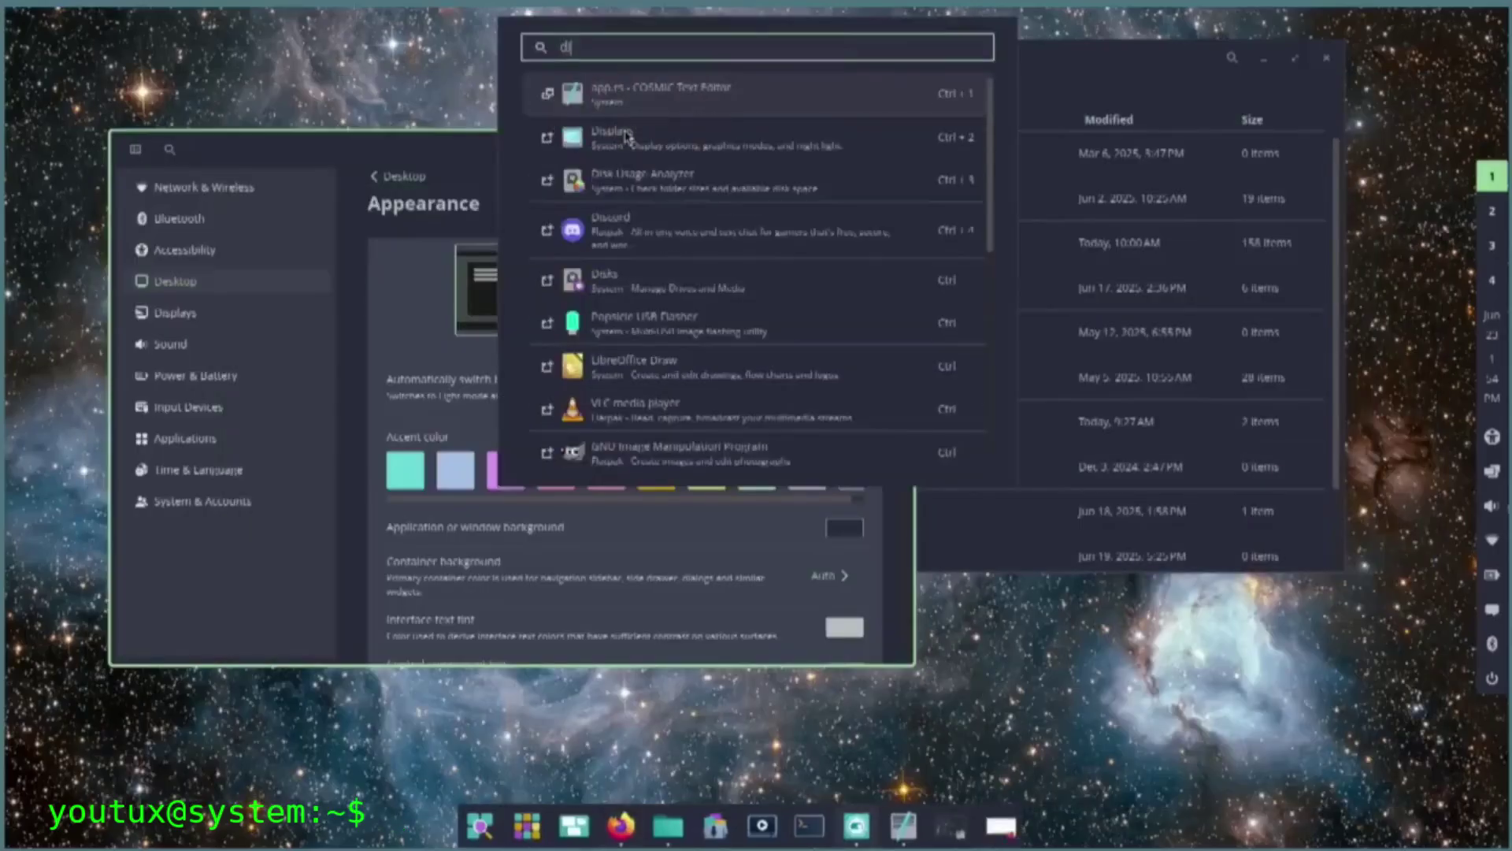
key("BackSpace")
key("BackSpace")
key("BackSpace")
type("disks")
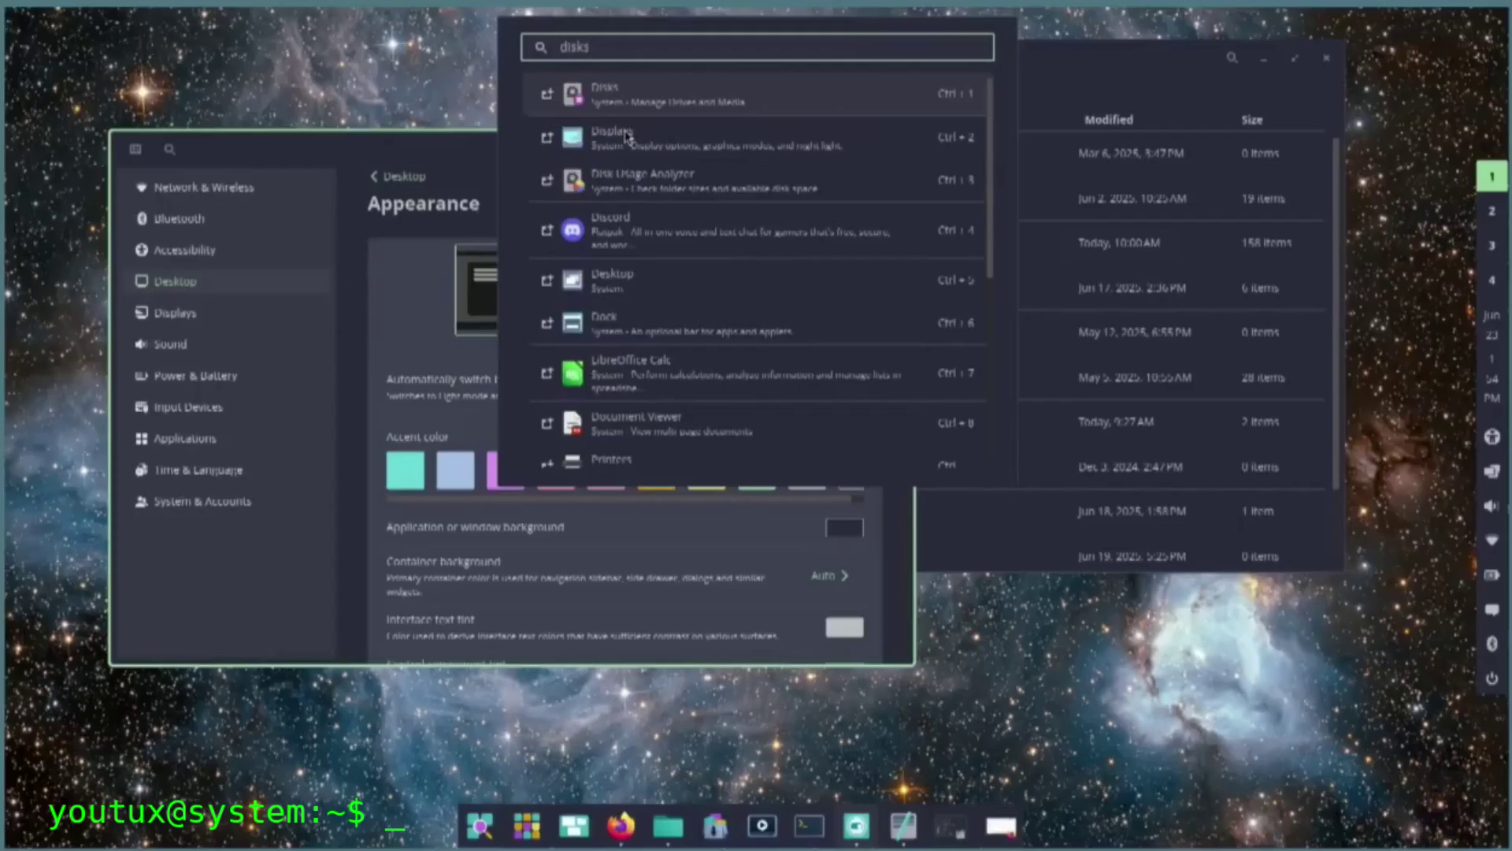
key("Return")
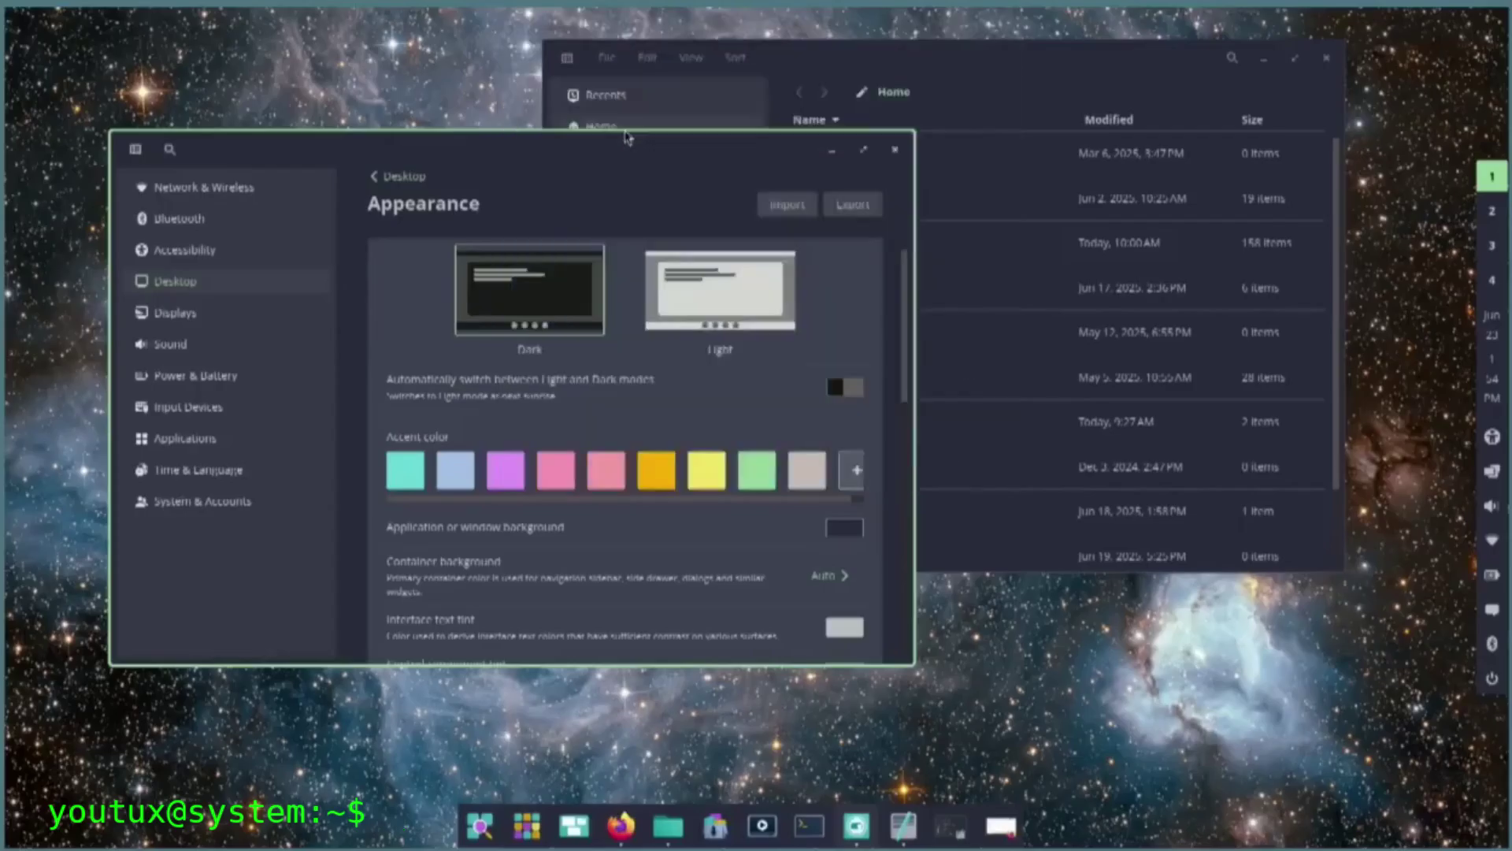
left_click_drag(626, 136, 844, 225)
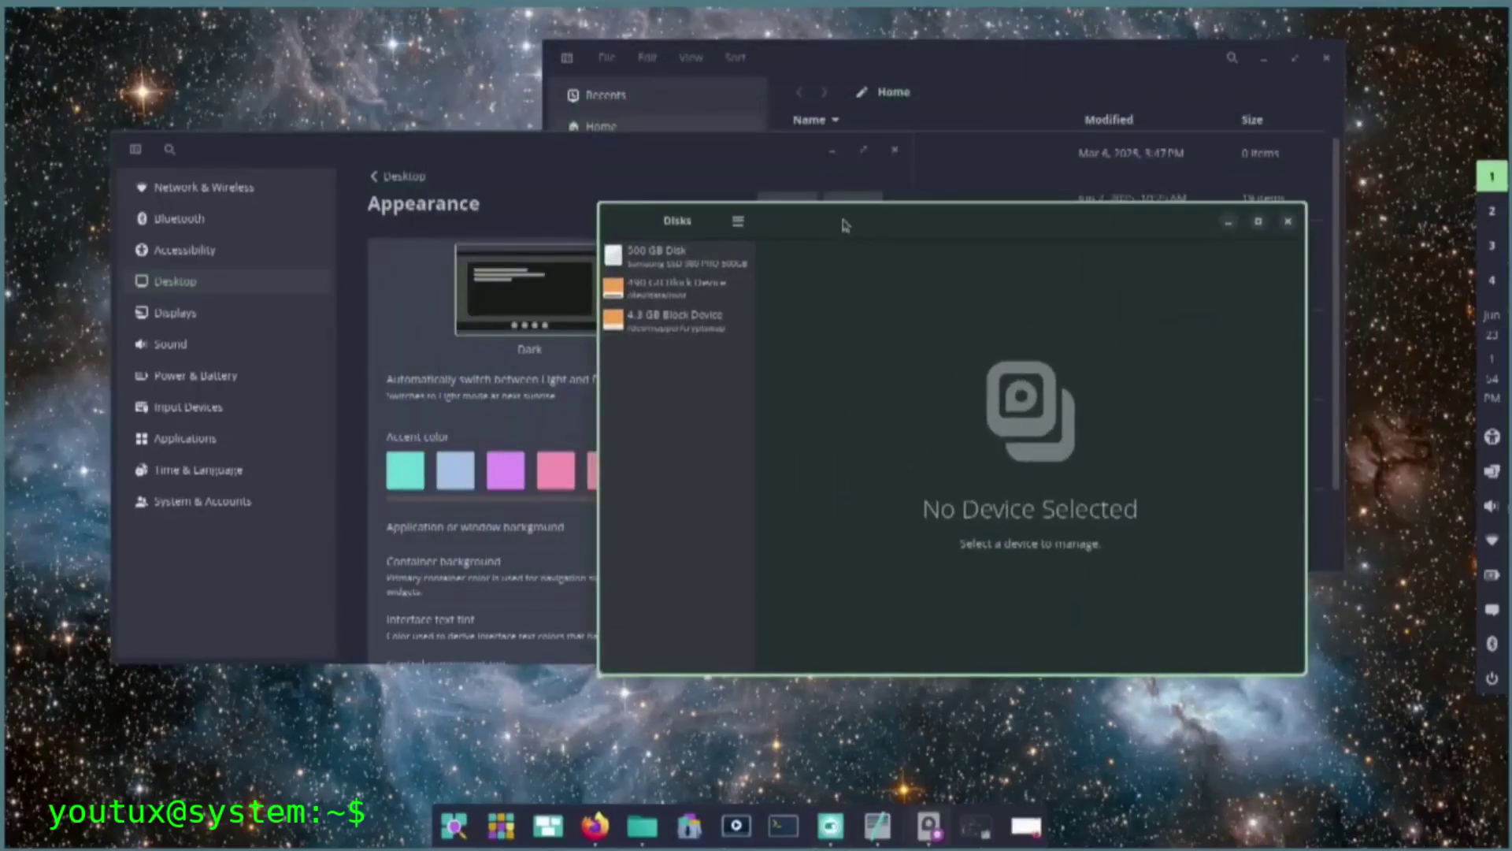
left_click(738, 221)
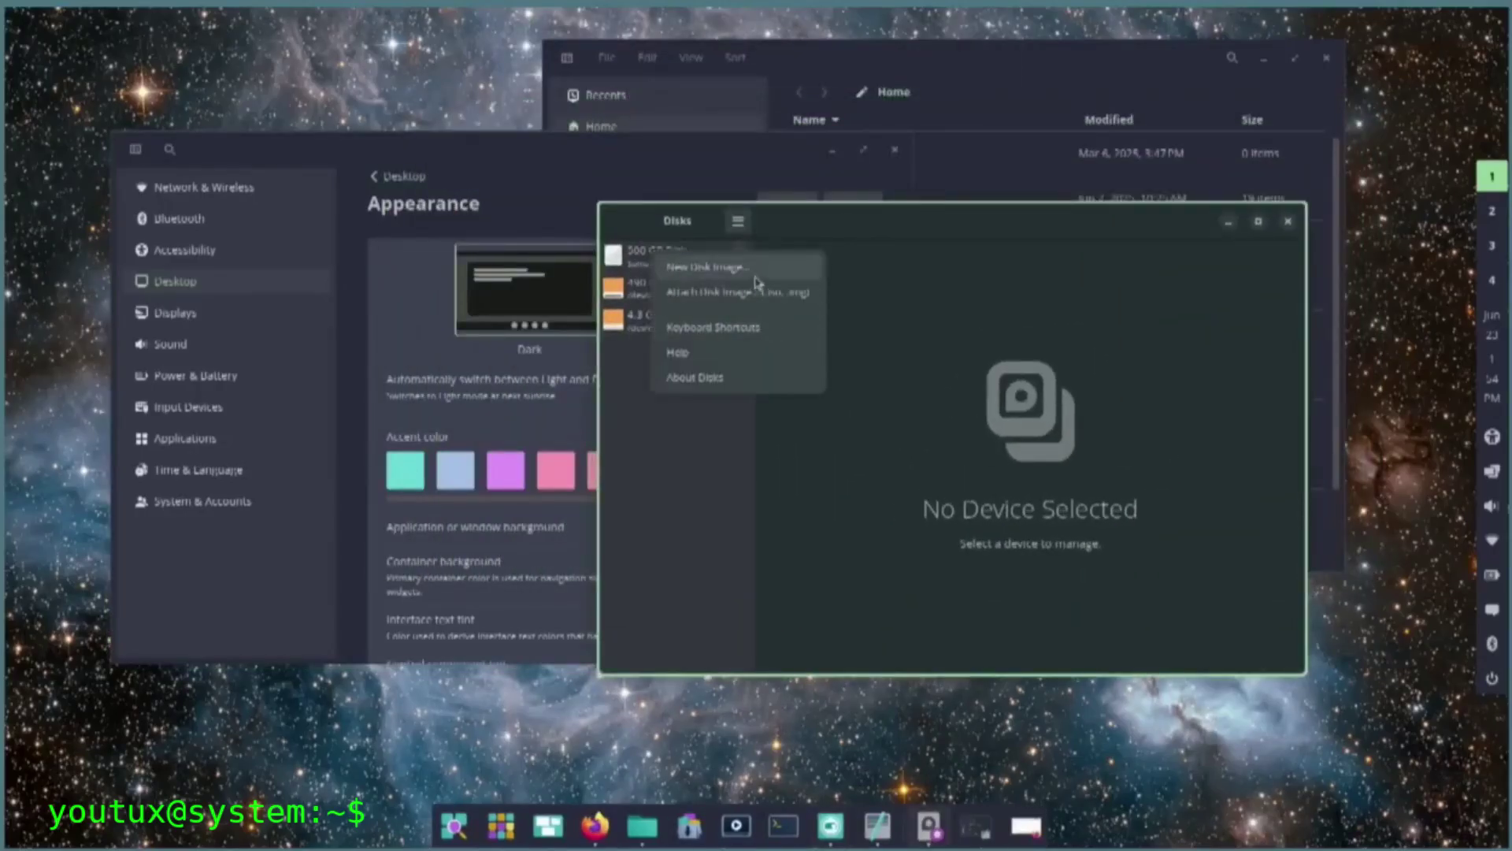
left_click(1288, 227)
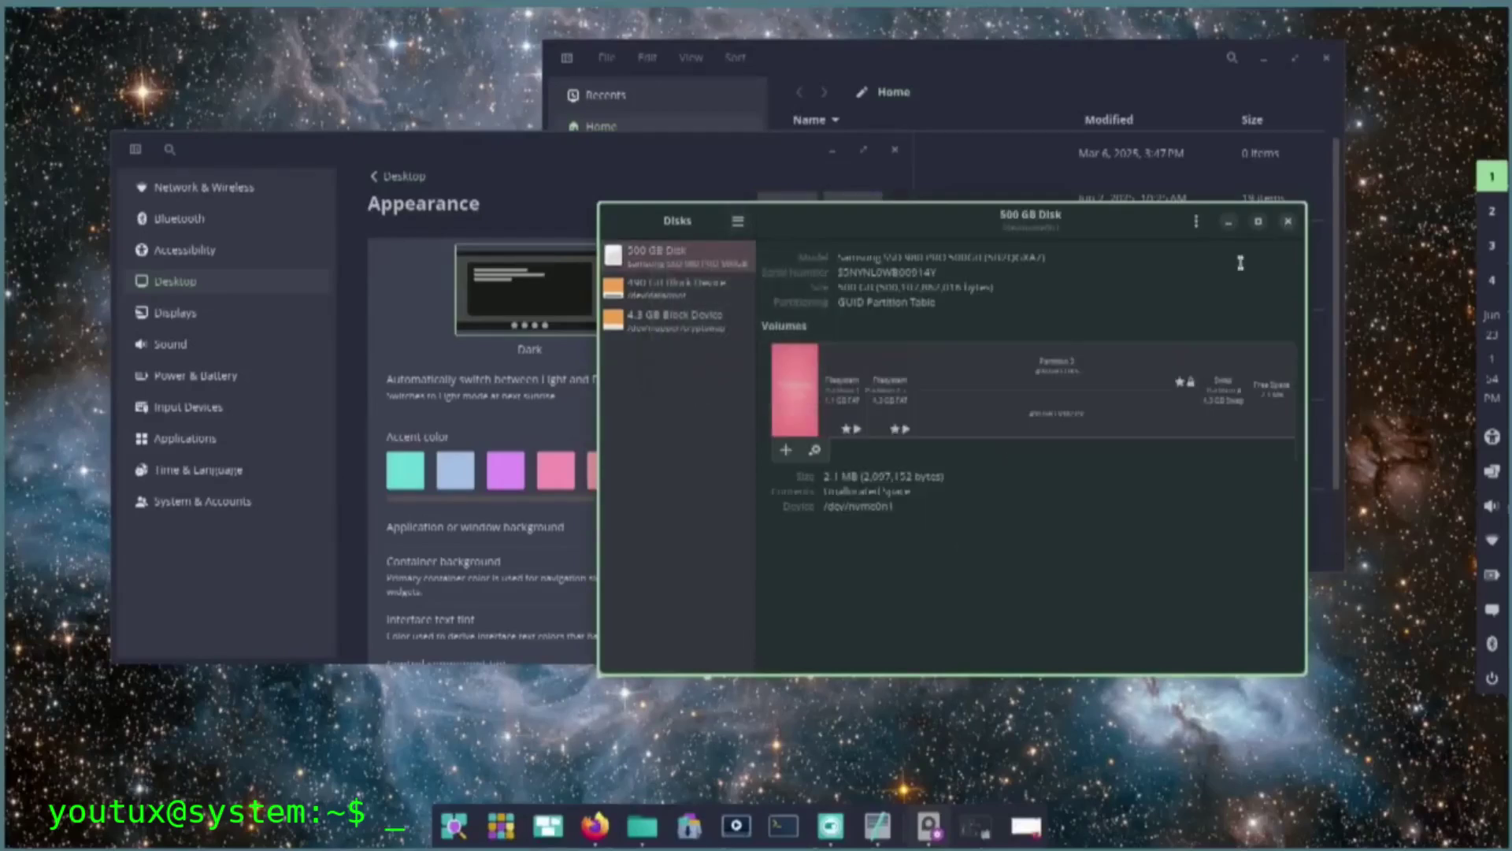
left_click(1287, 224)
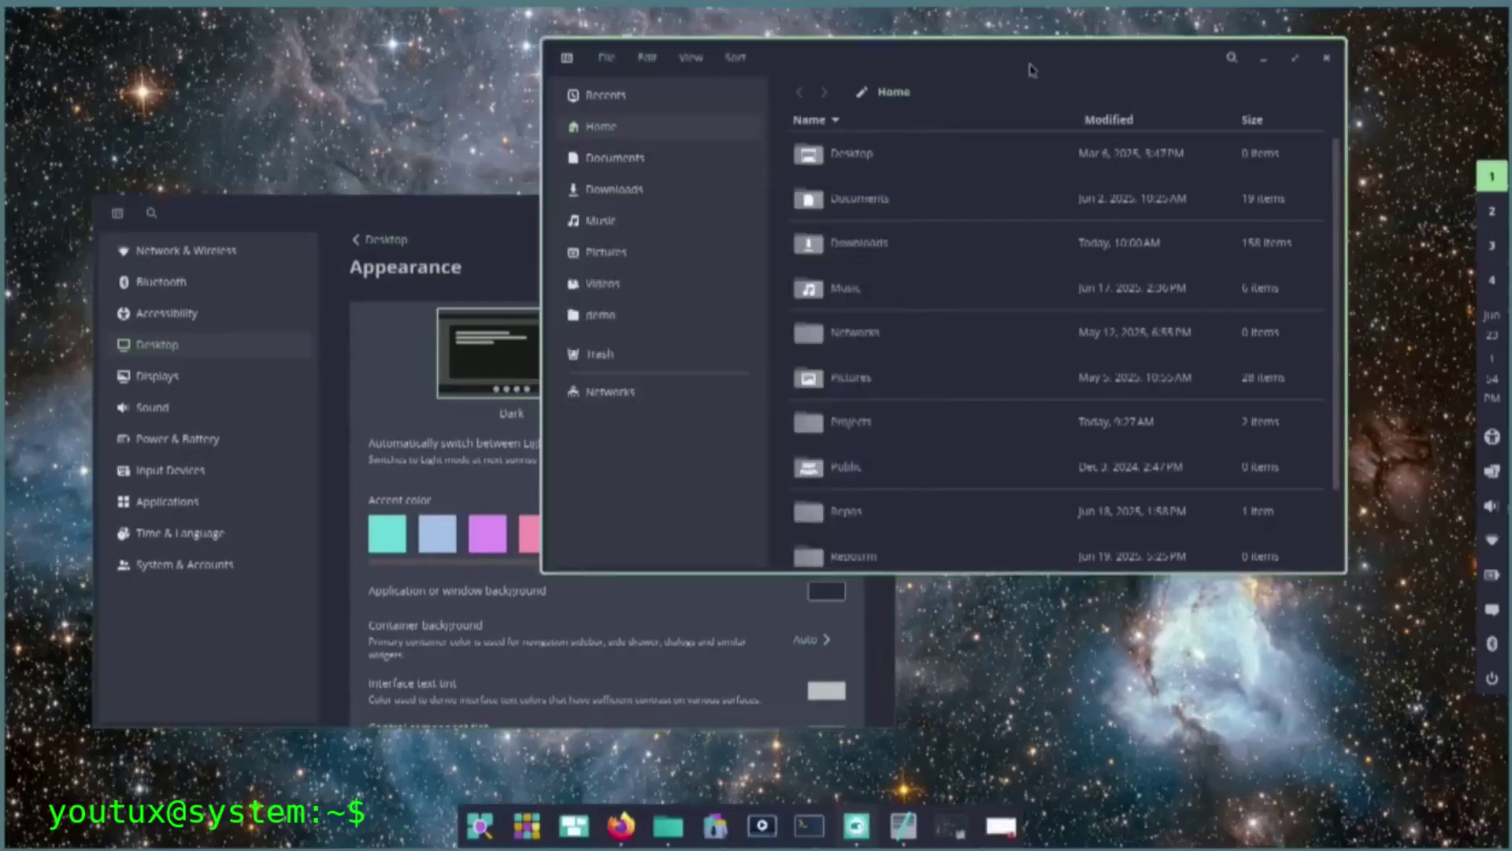
Bring Settings to the front and glance at the Icons and toolkit theming options on the Appearance page
left_click(465, 240)
scroll(413, 416, "down", 5)
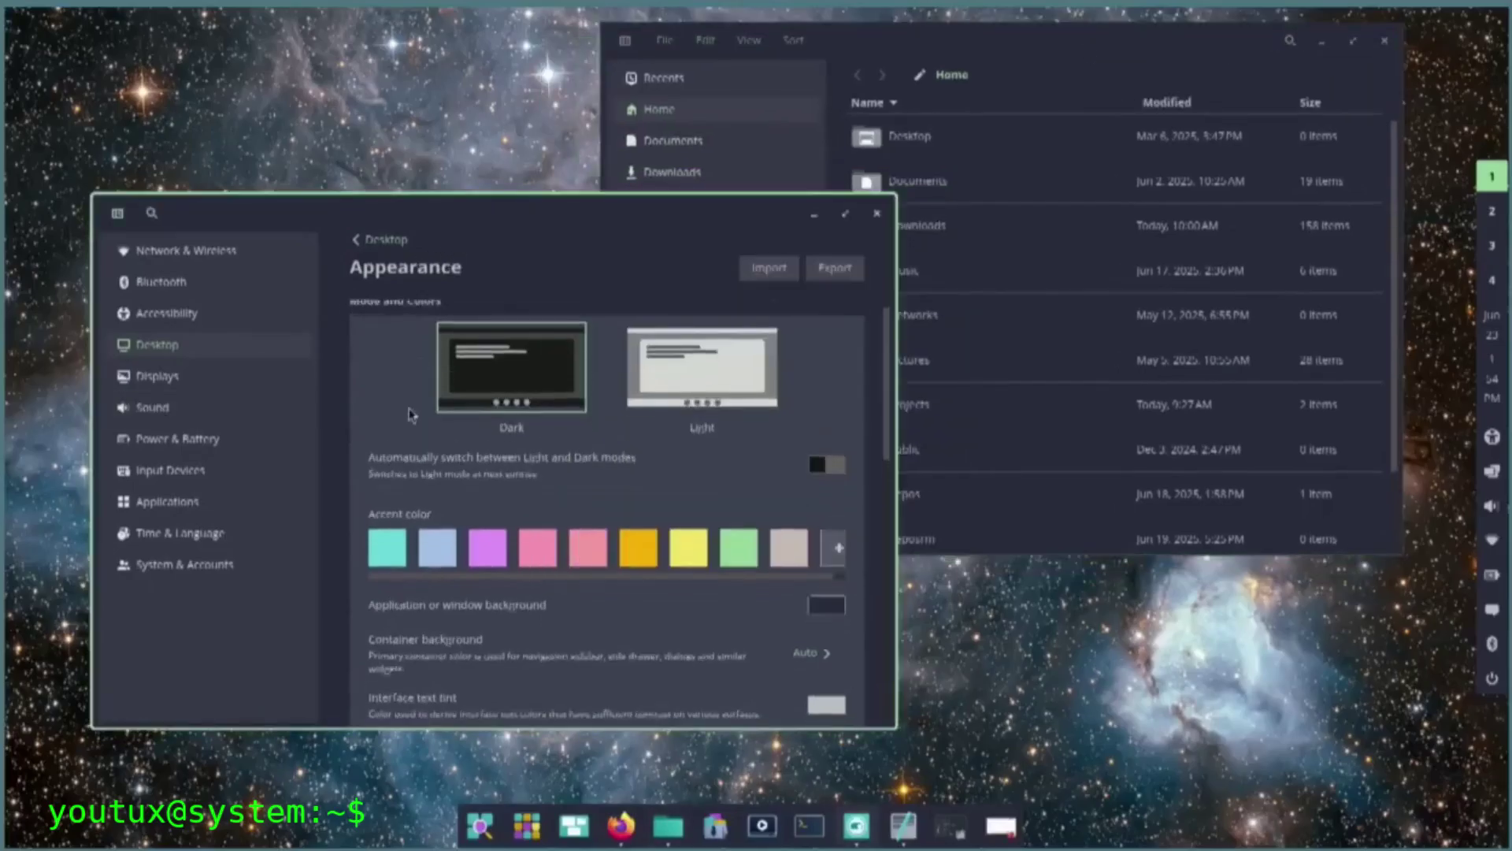
scroll(611, 611, "down", 8)
left_click(800, 650)
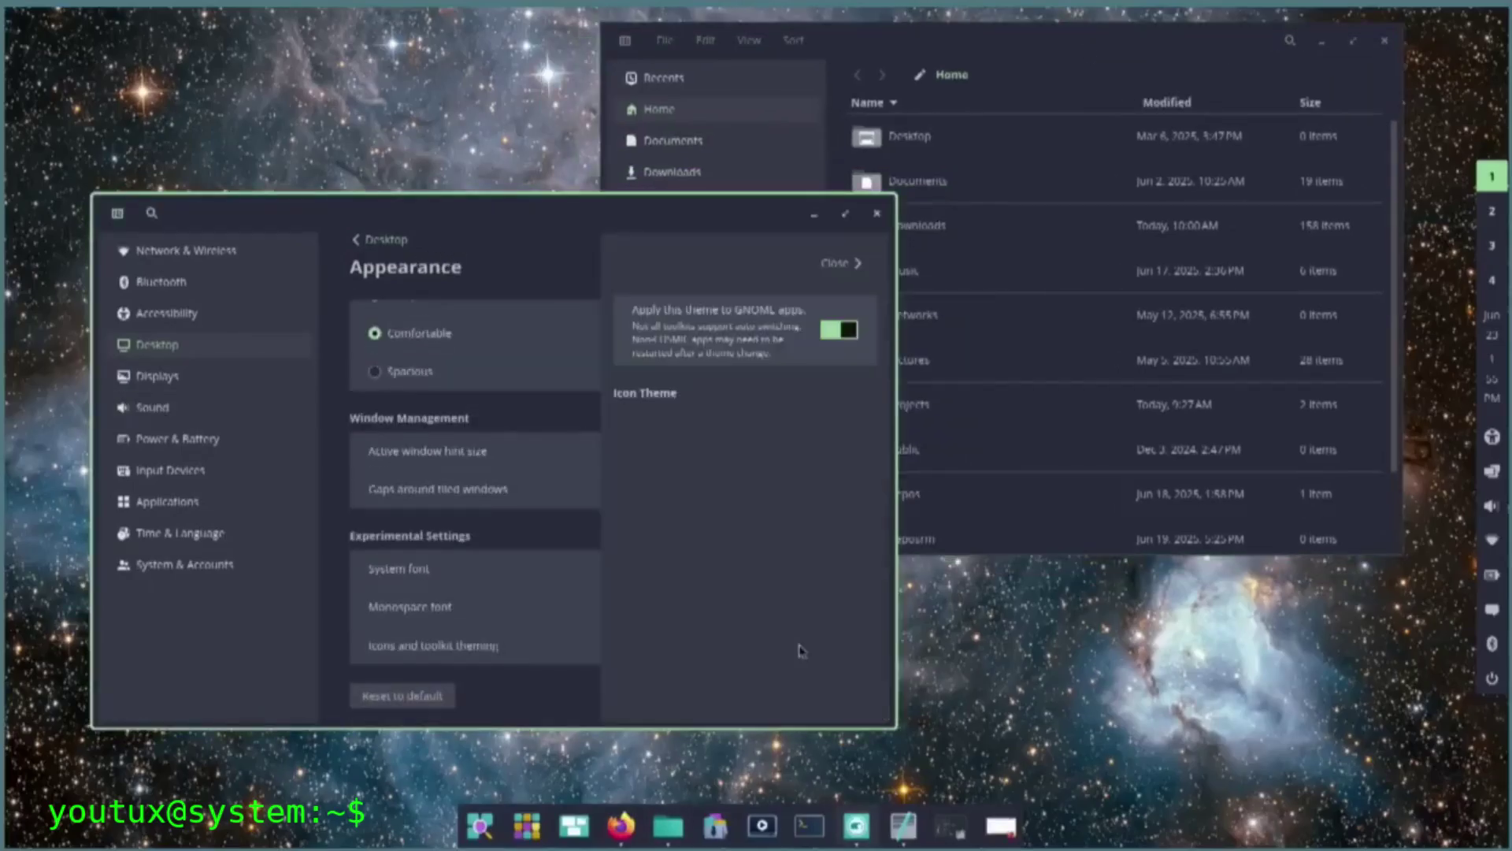
left_click(836, 263)
Preview the yellow accent colour, then switch the accent back to green
scroll(735, 409, "up", 6)
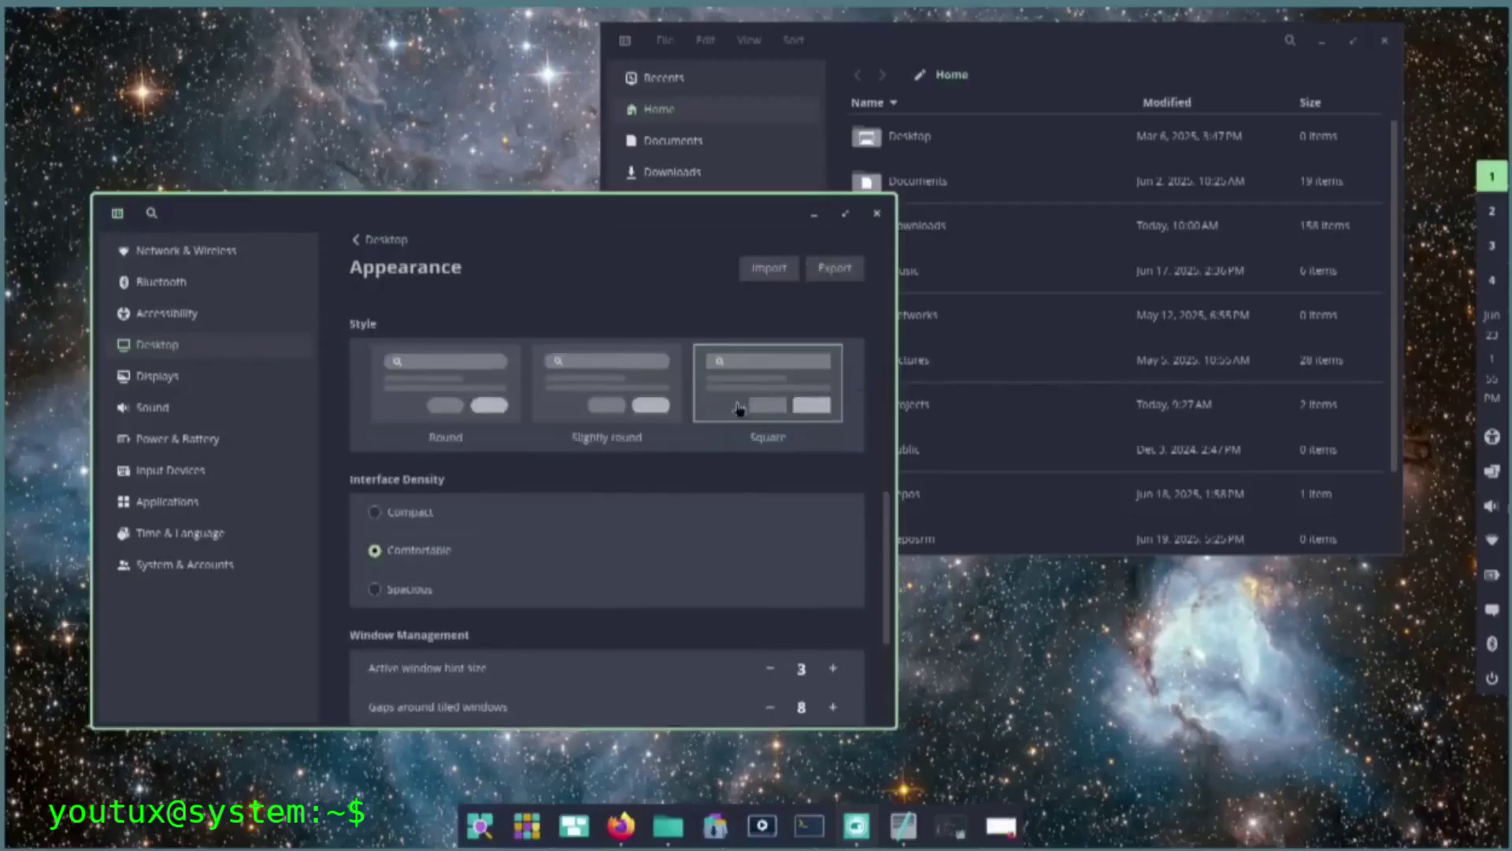
scroll(736, 409, "up", 2)
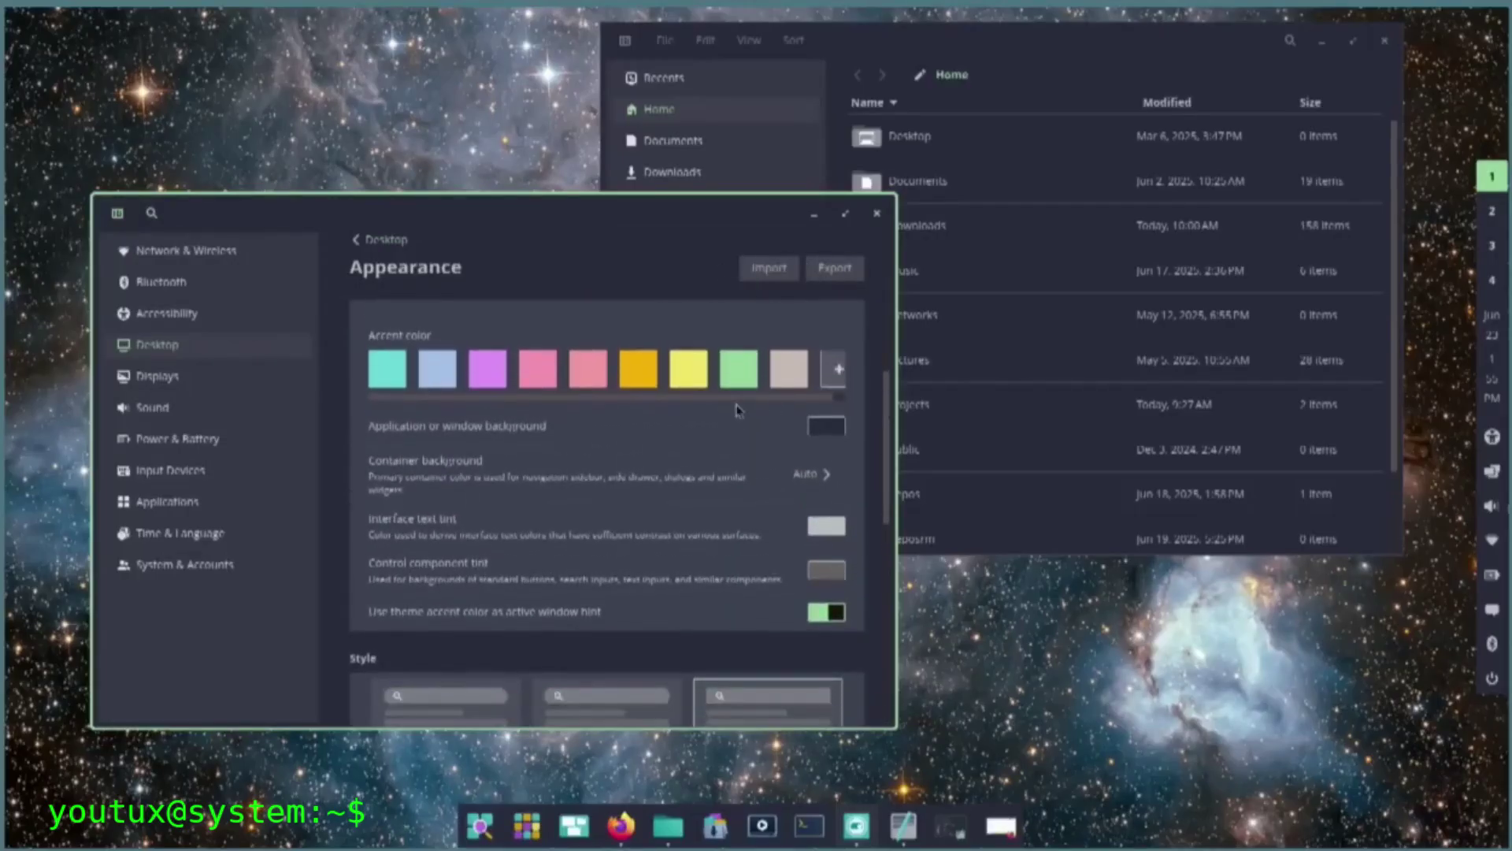
scroll(736, 409, "up", 3)
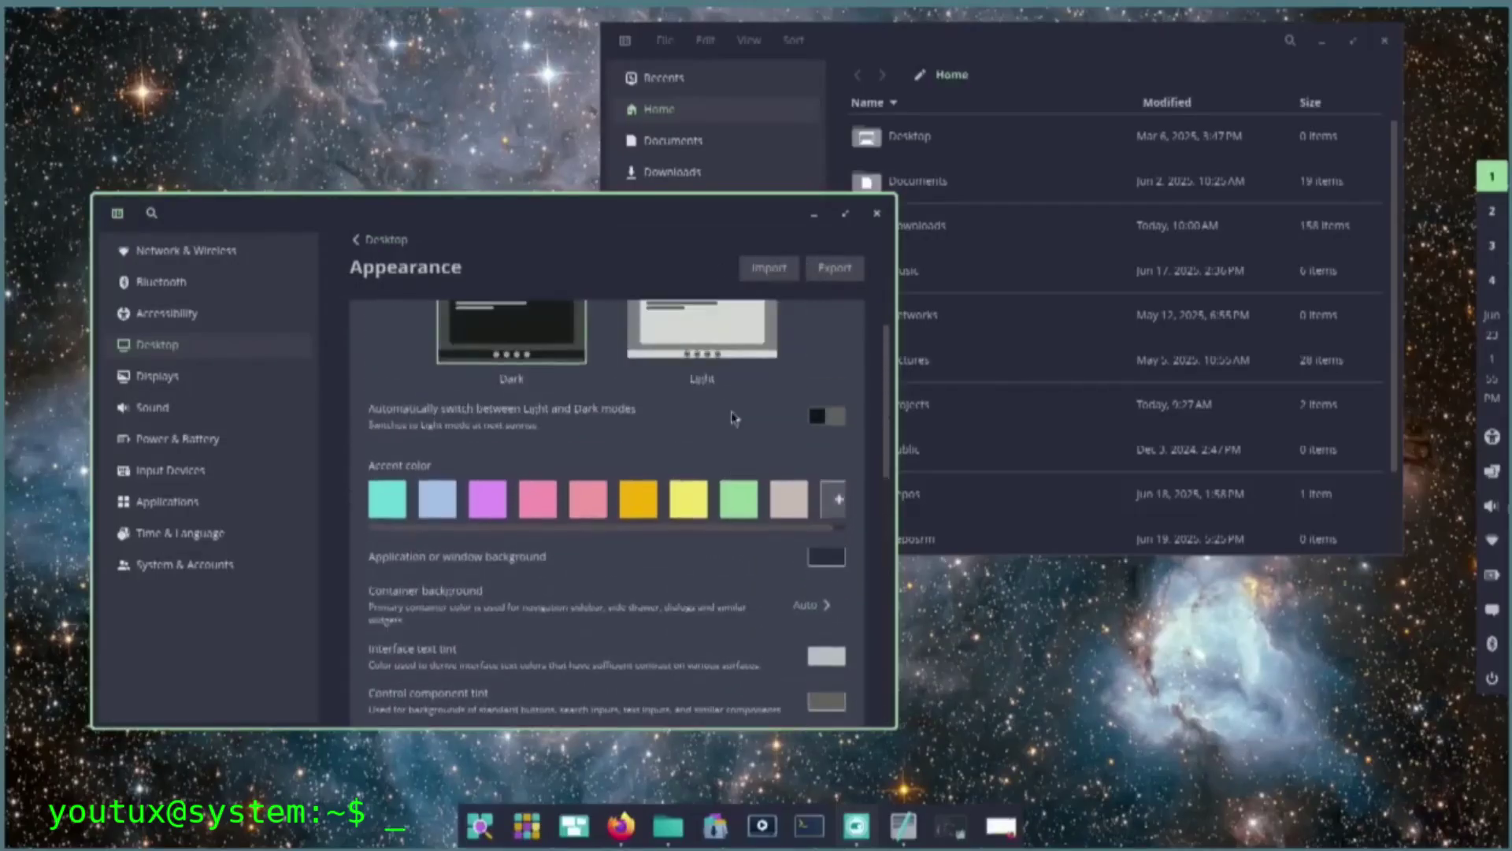
left_click(687, 498)
left_click(747, 500)
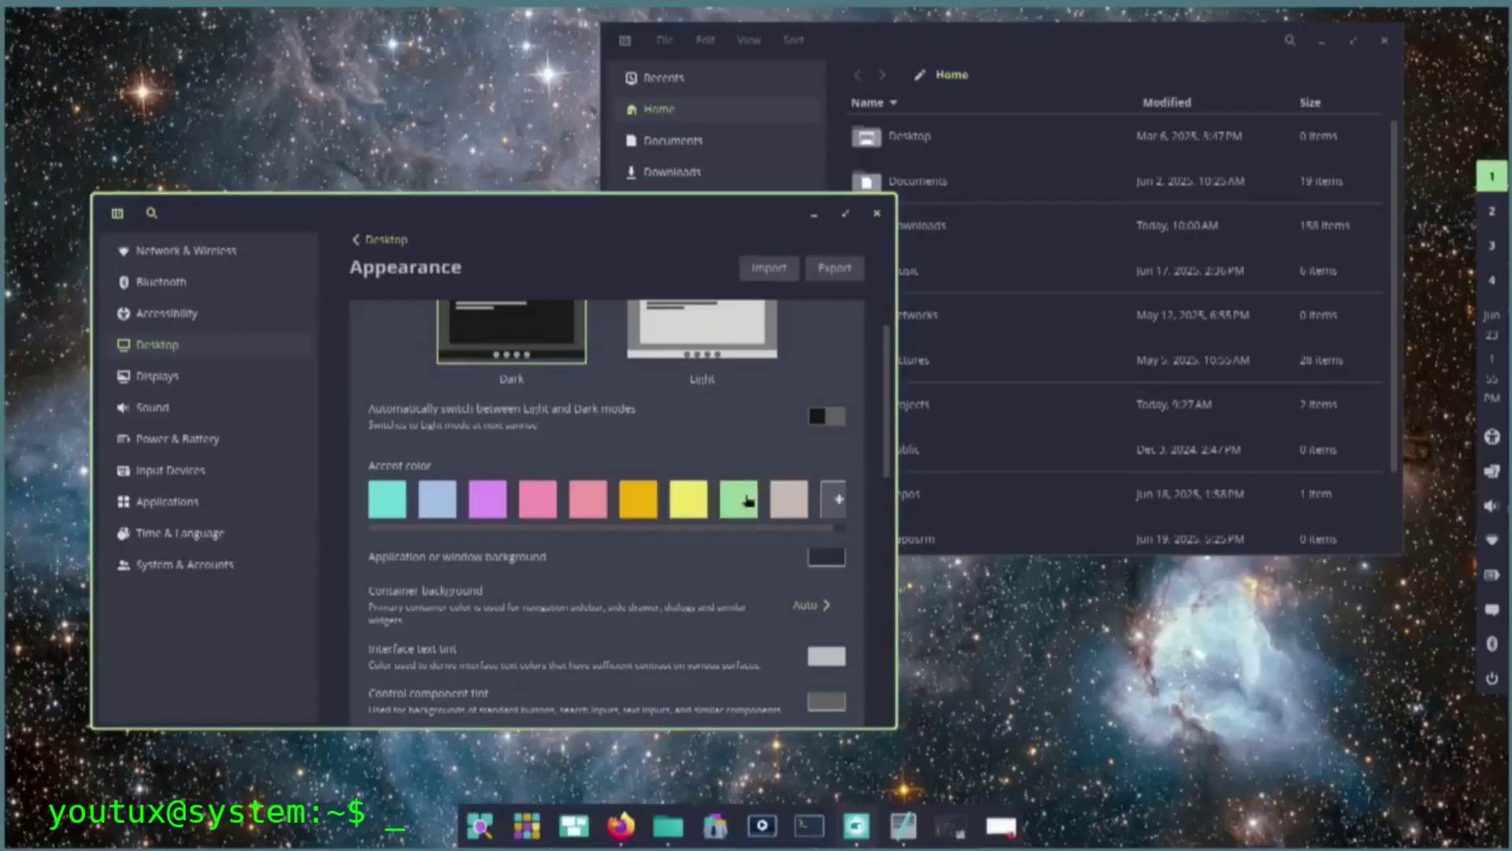
Switch to the light theme and give the window background a bluish-grey colour
left_click(690, 352)
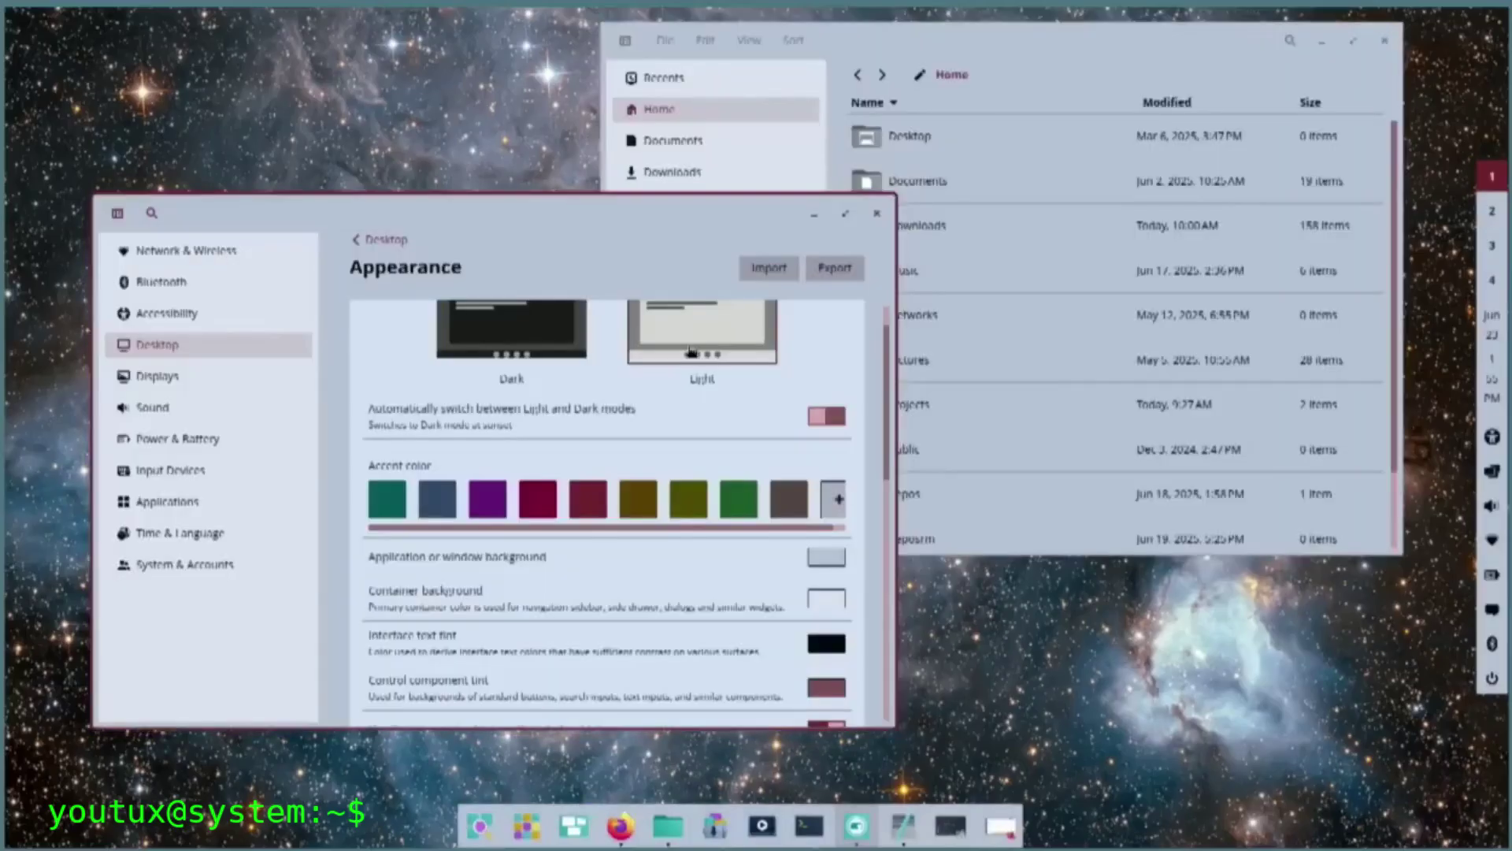
left_click(827, 557)
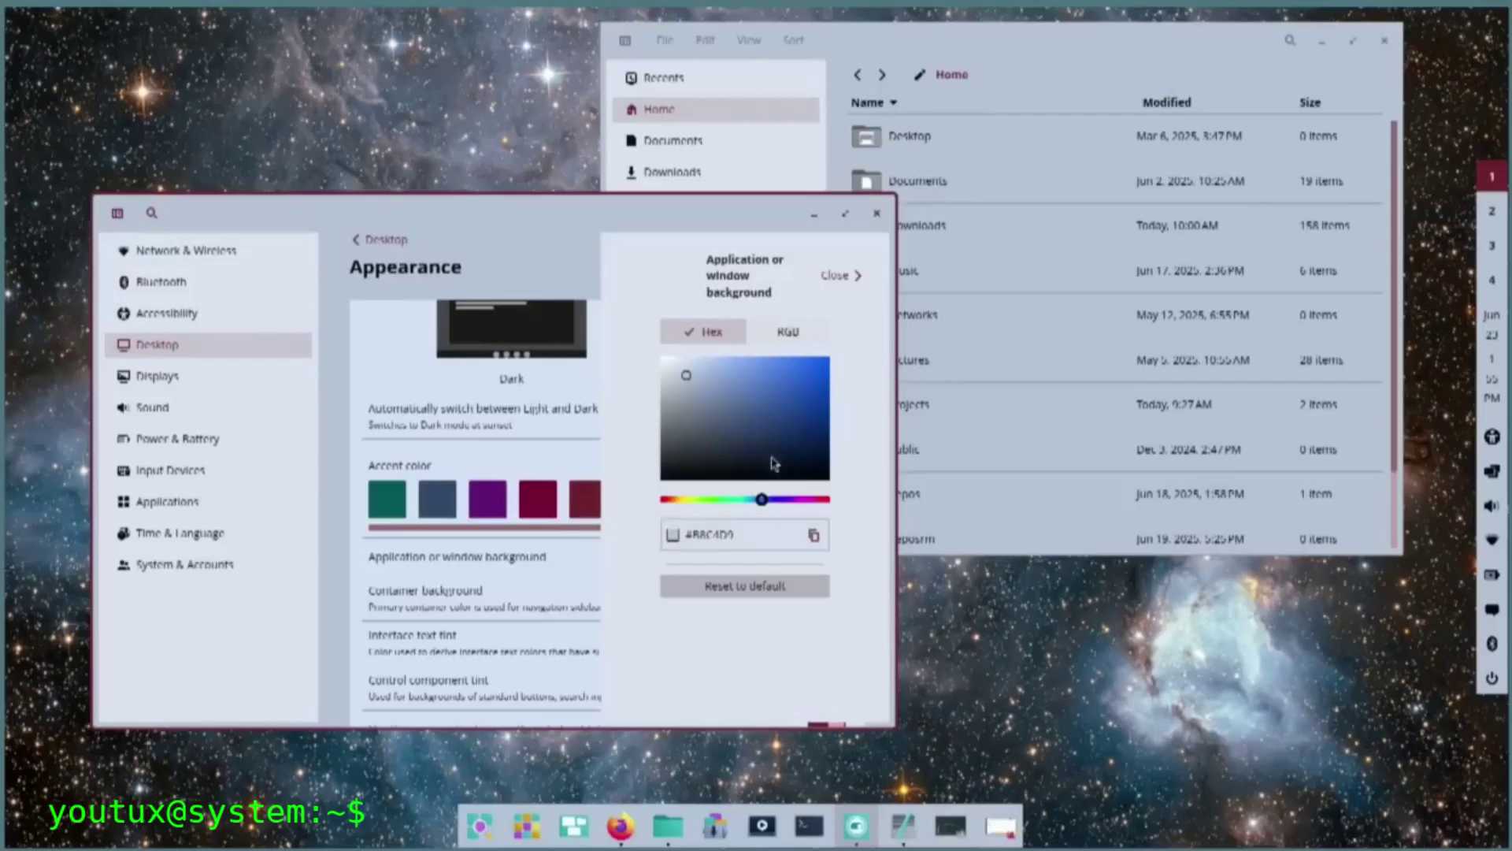
left_click(723, 404)
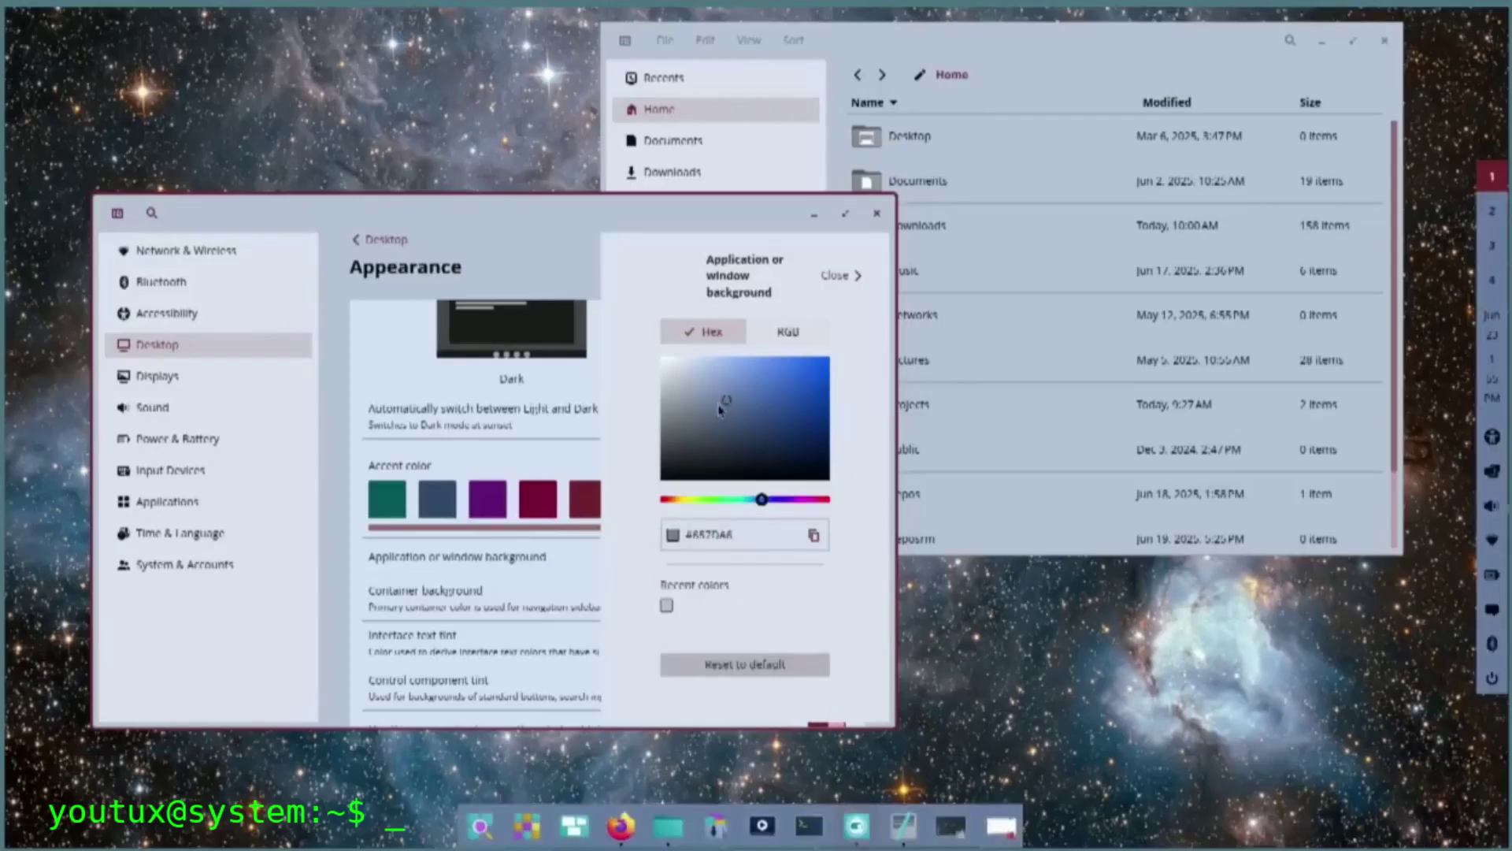
left_click(836, 275)
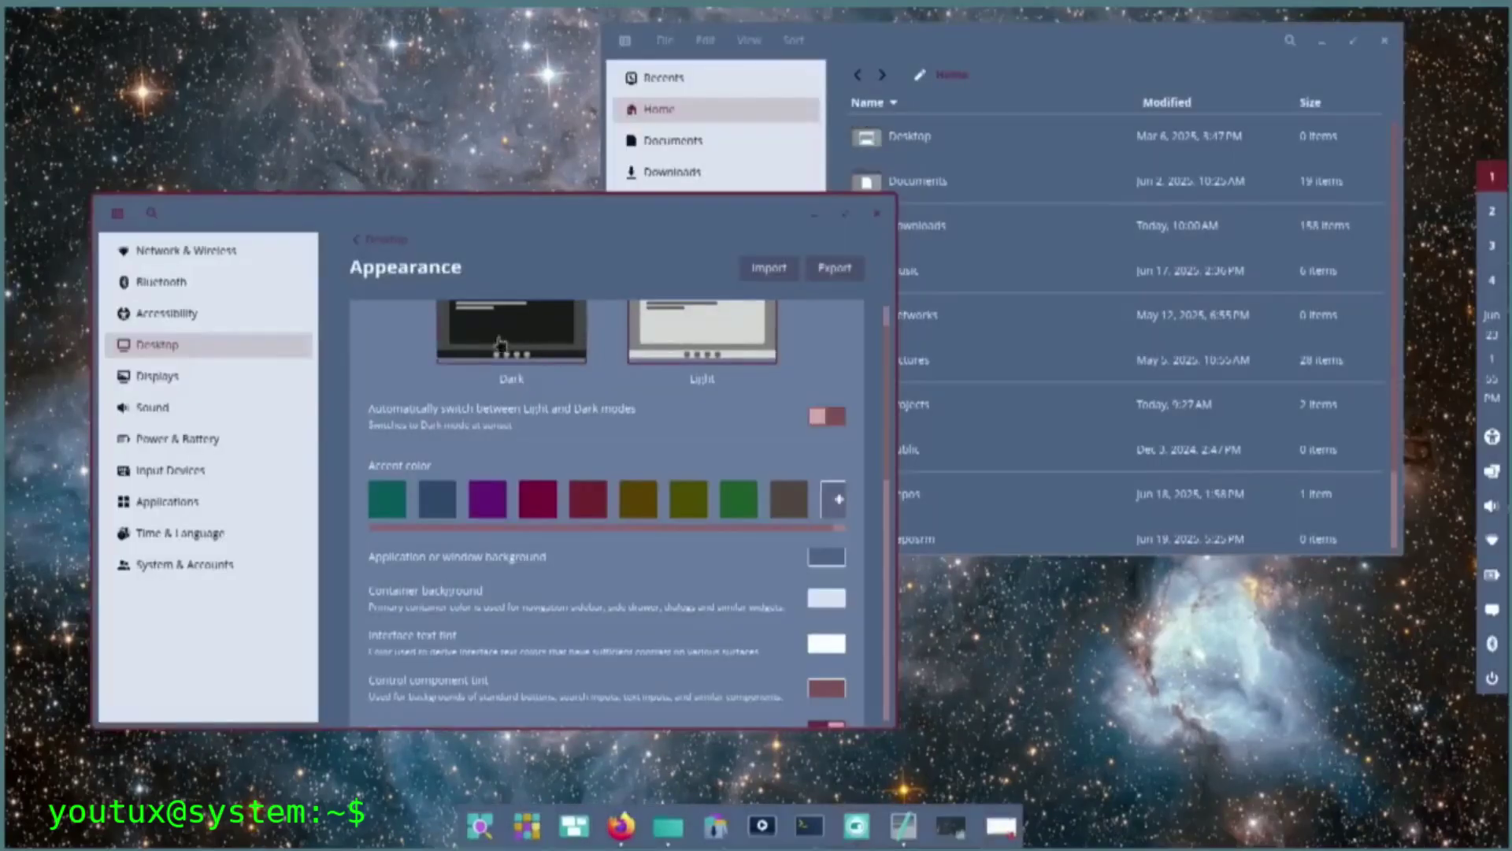
Pick a different window background shade, reposition Settings, and return to the Desktop page
left_click(826, 557)
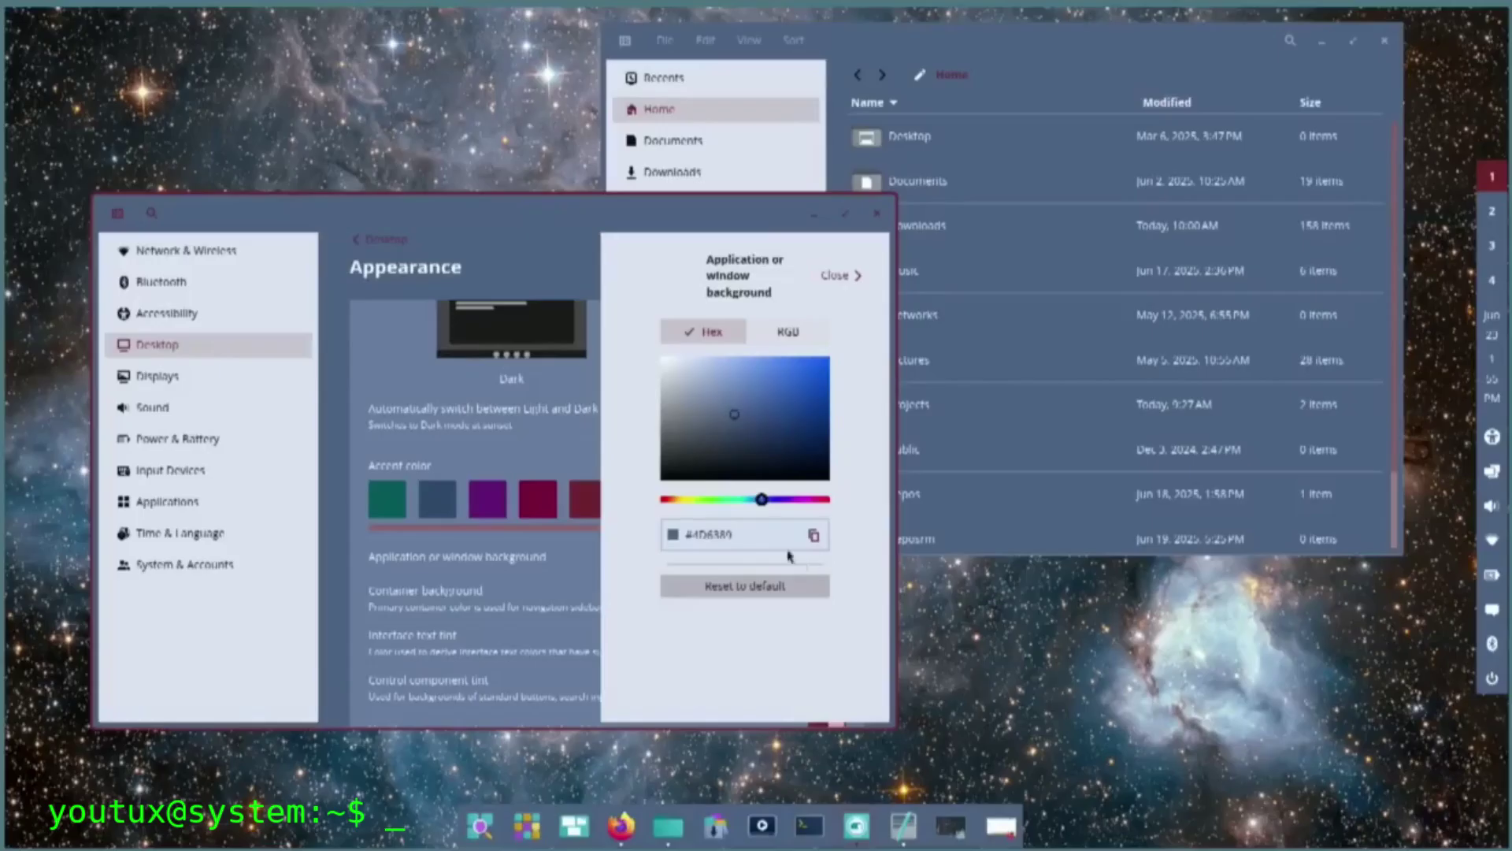
left_click(680, 392)
left_click(839, 274)
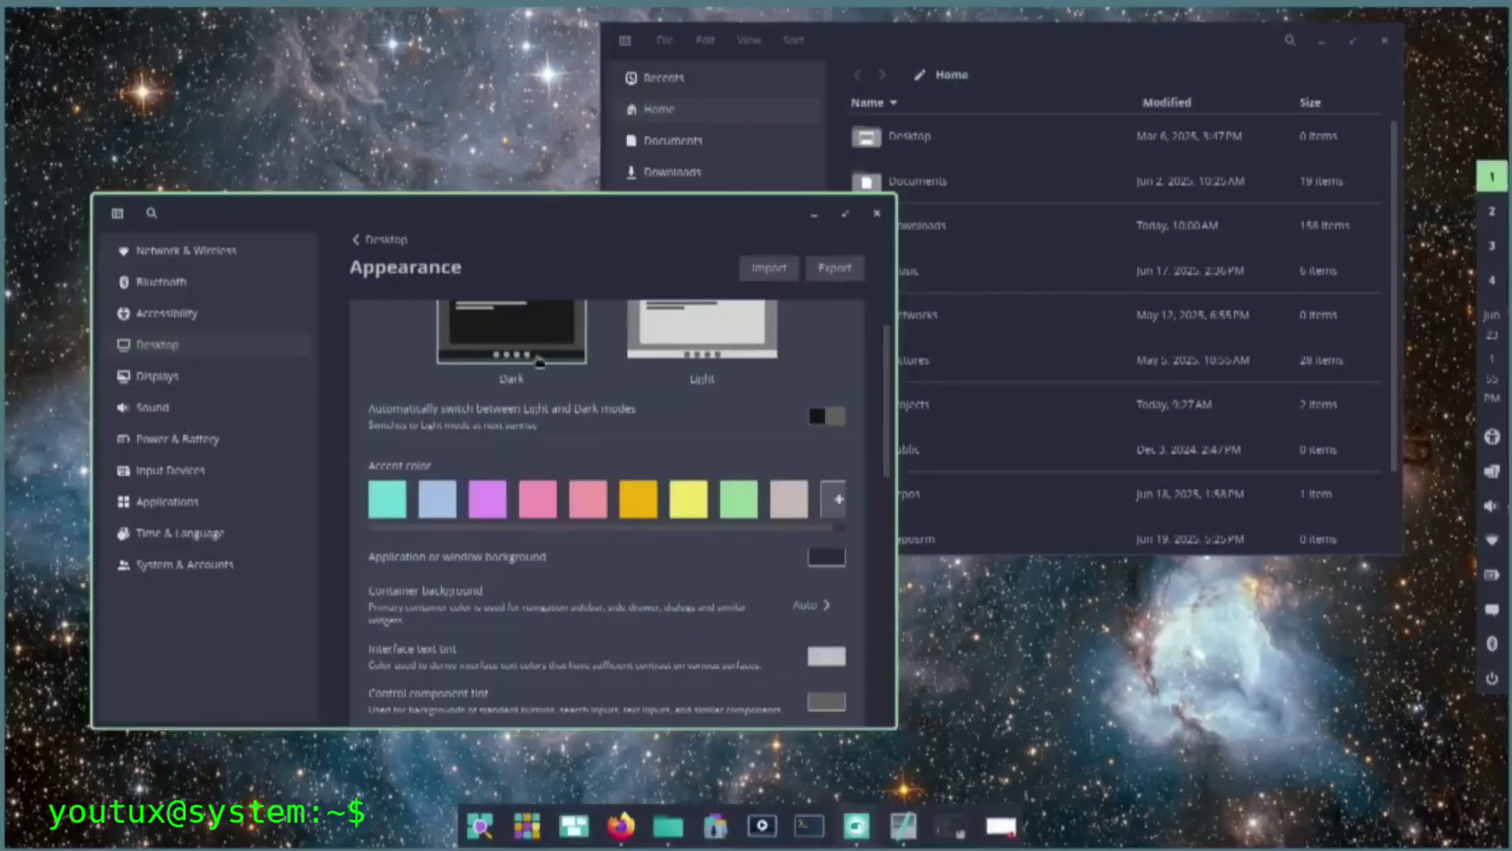
left_click_drag(553, 221, 560, 235)
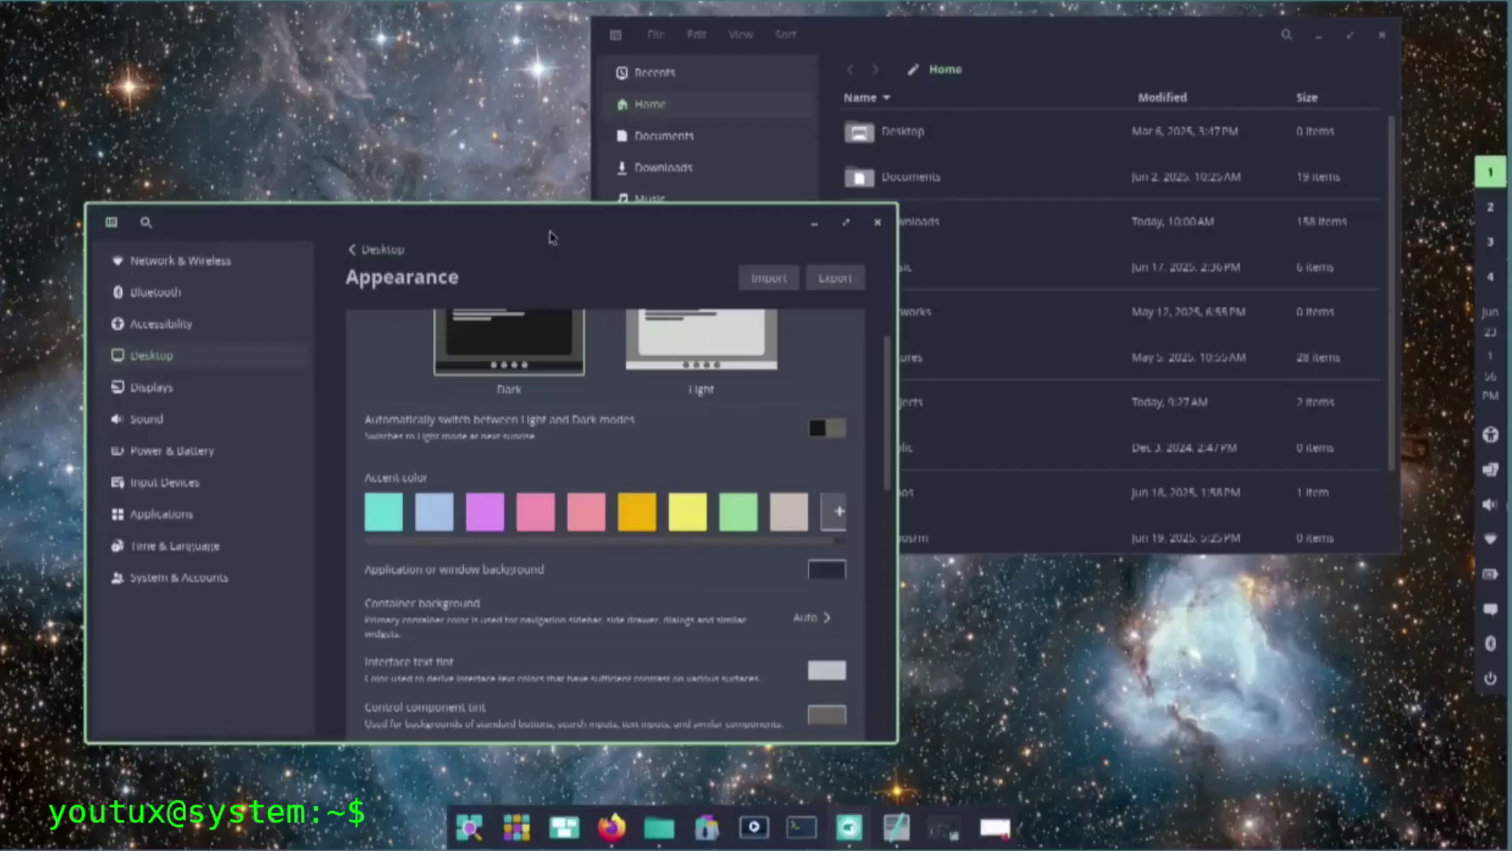
left_click_drag(551, 236, 593, 195)
left_click(282, 298)
Turn off the dock in the Desktop > Dock settings
left_click_drag(1150, 45, 1171, 117)
left_click(508, 234)
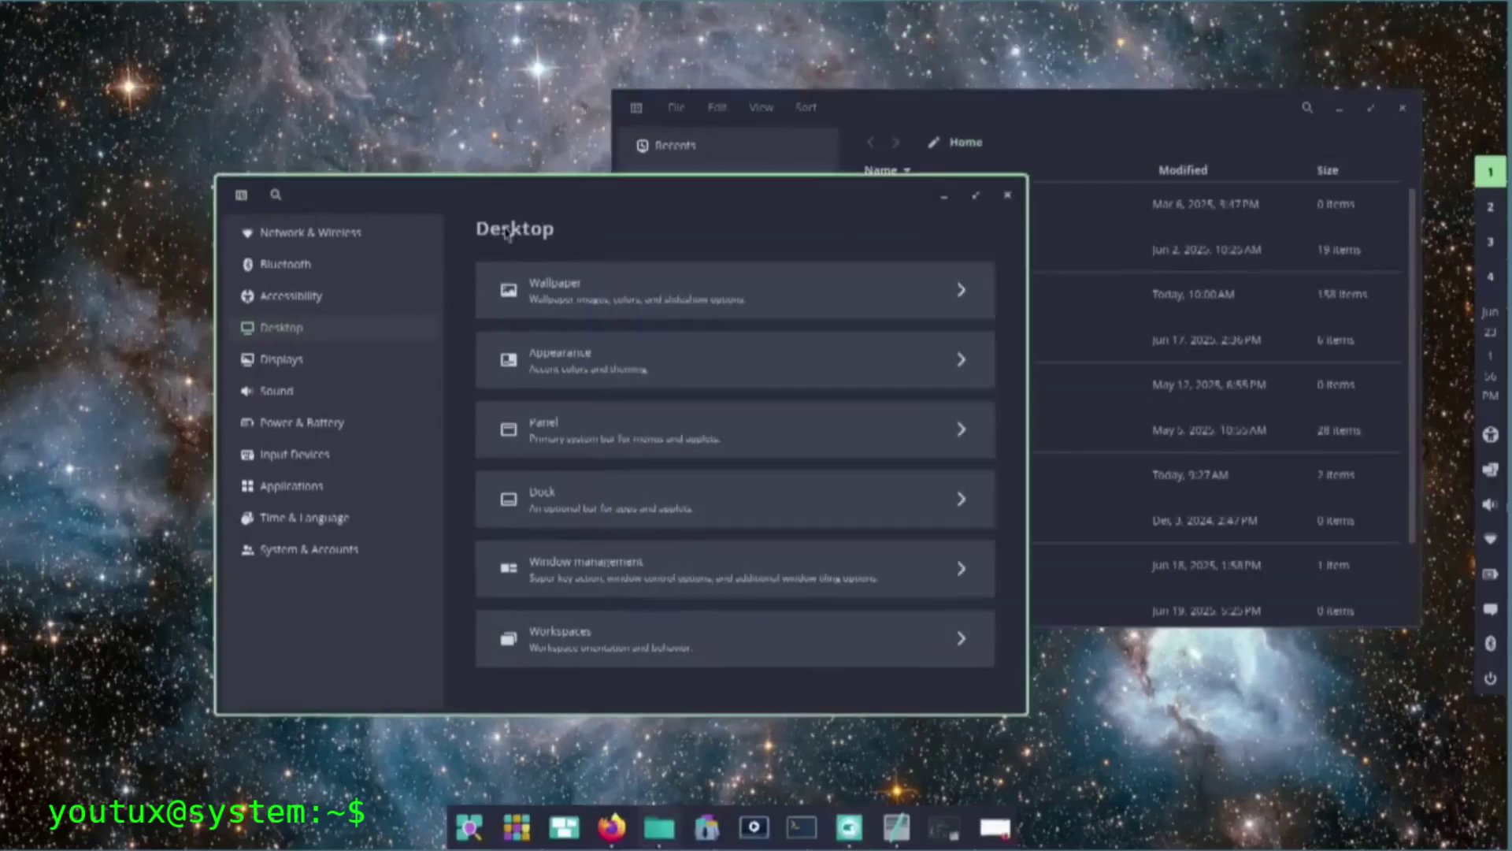
left_click(705, 433)
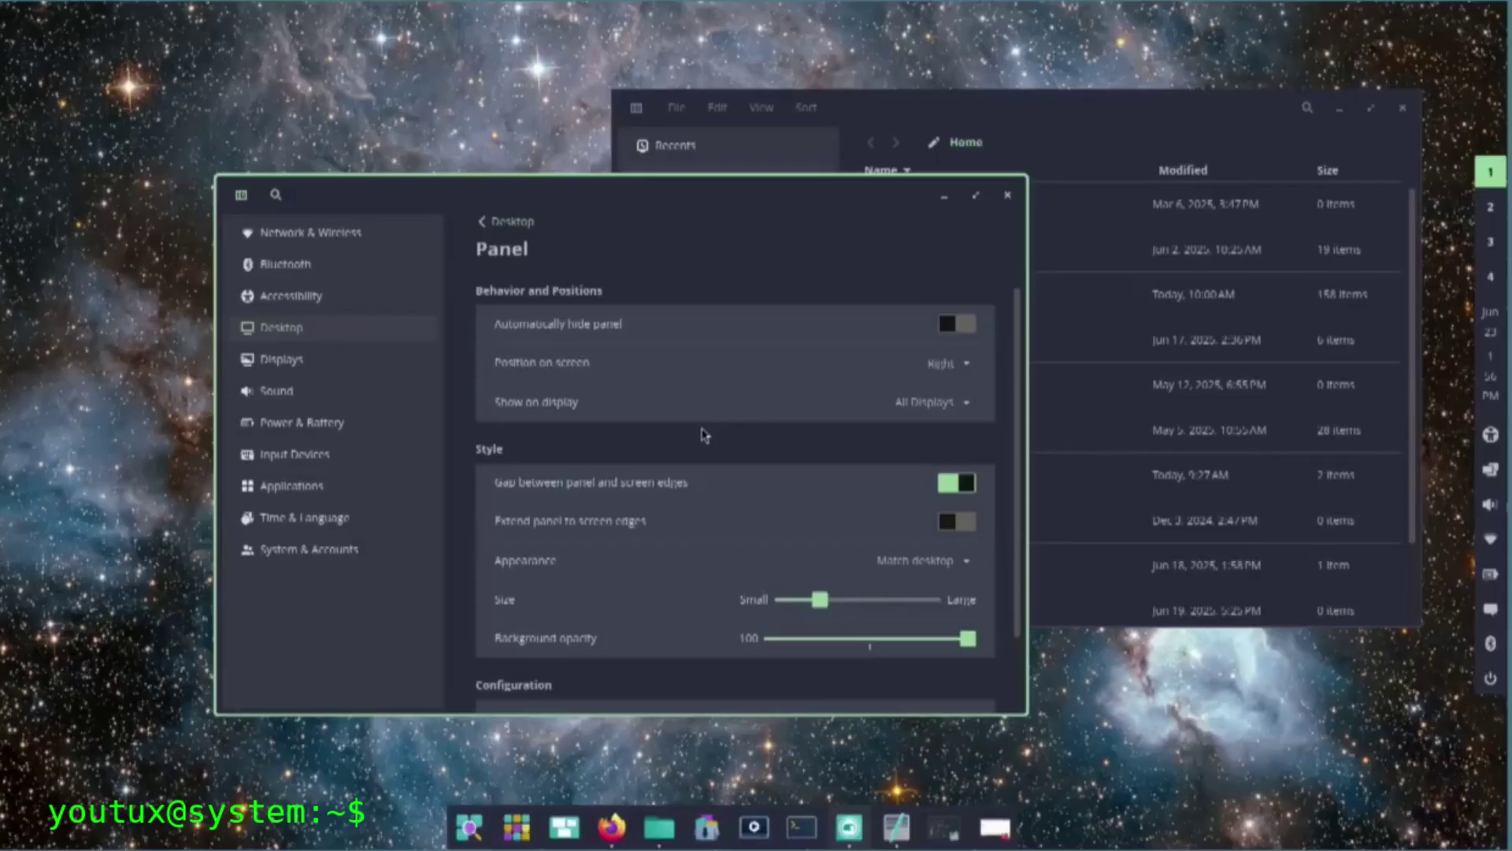
left_click(508, 224)
left_click(624, 504)
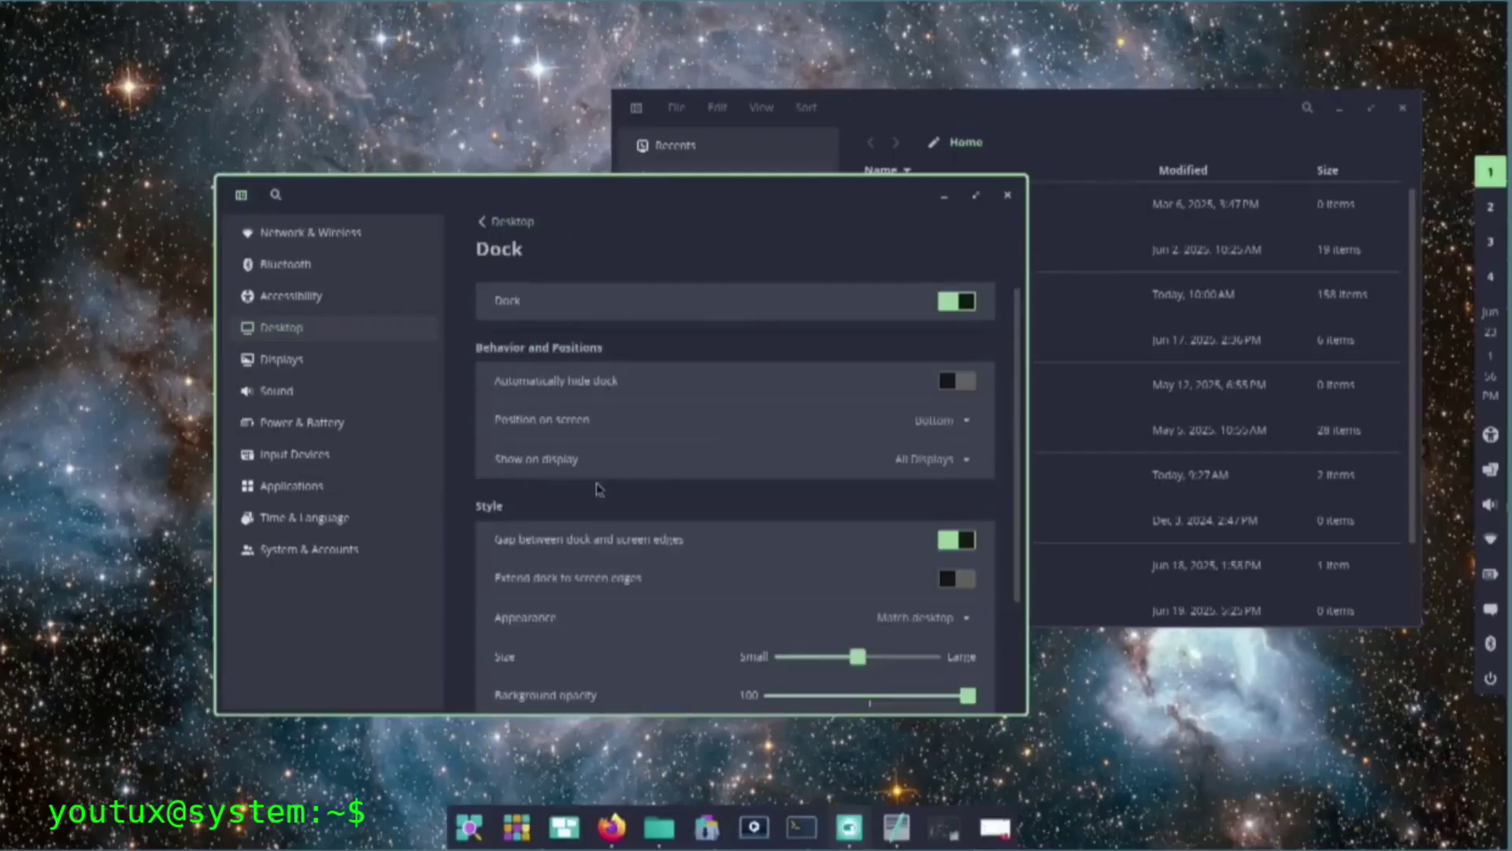
left_click(964, 300)
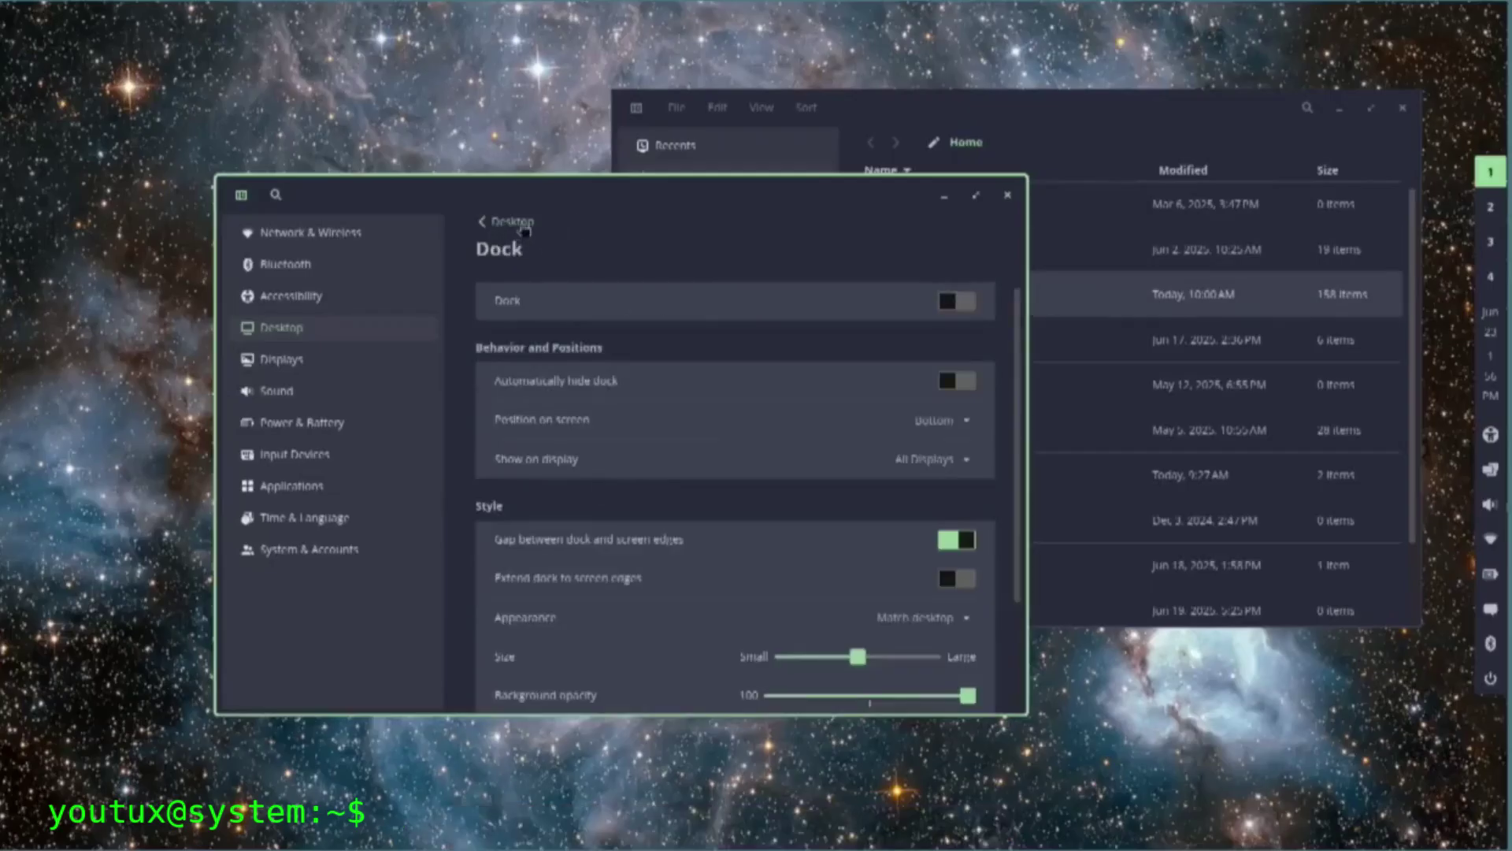
Move the panel to the bottom, extend it full width, remove the gap, and make it one size larger
left_click(521, 222)
left_click(630, 425)
left_click(941, 363)
left_click(955, 424)
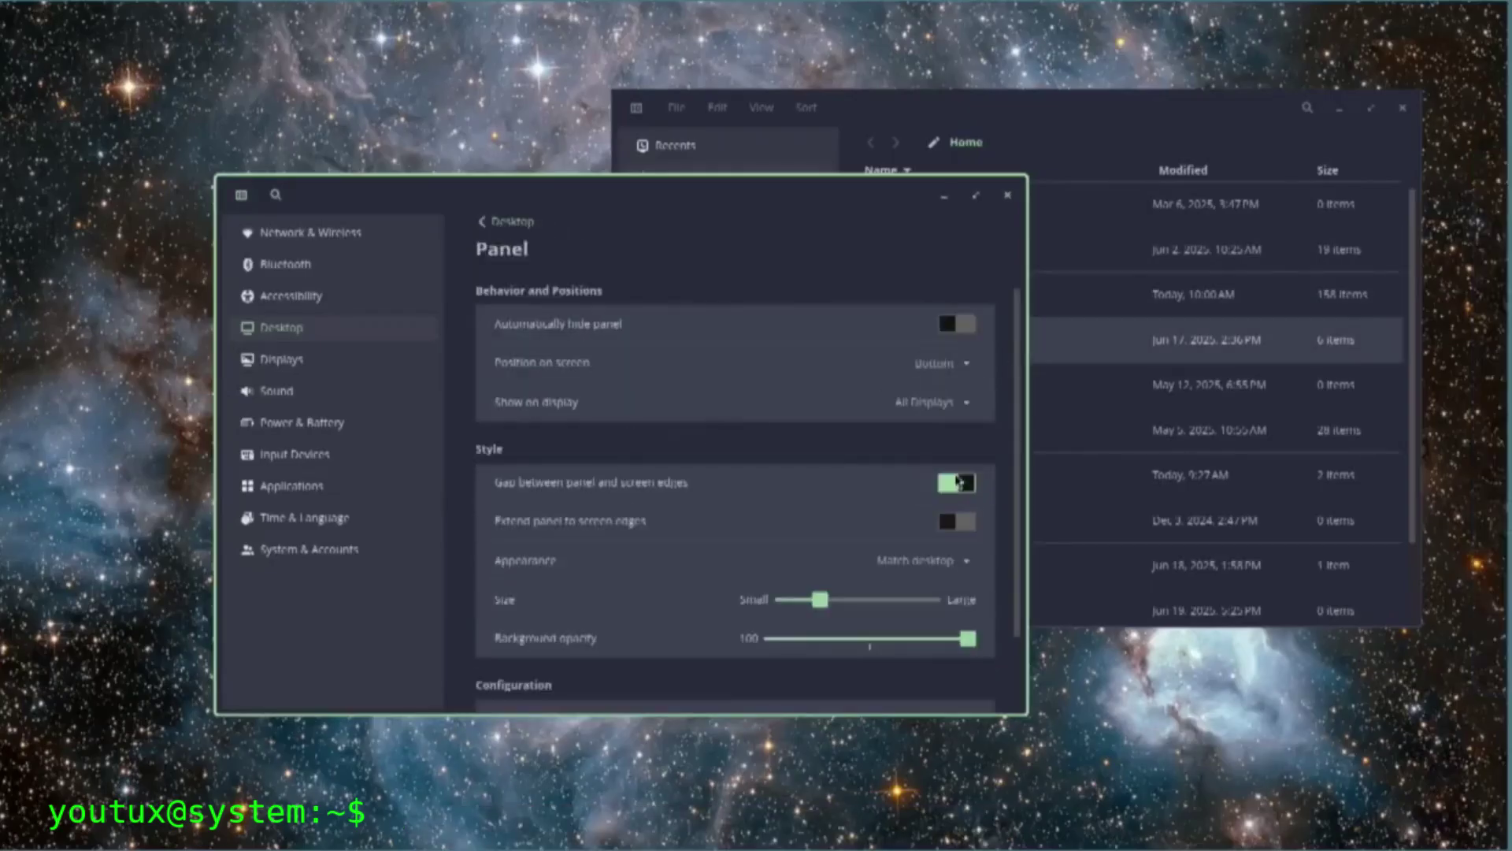
left_click(957, 522)
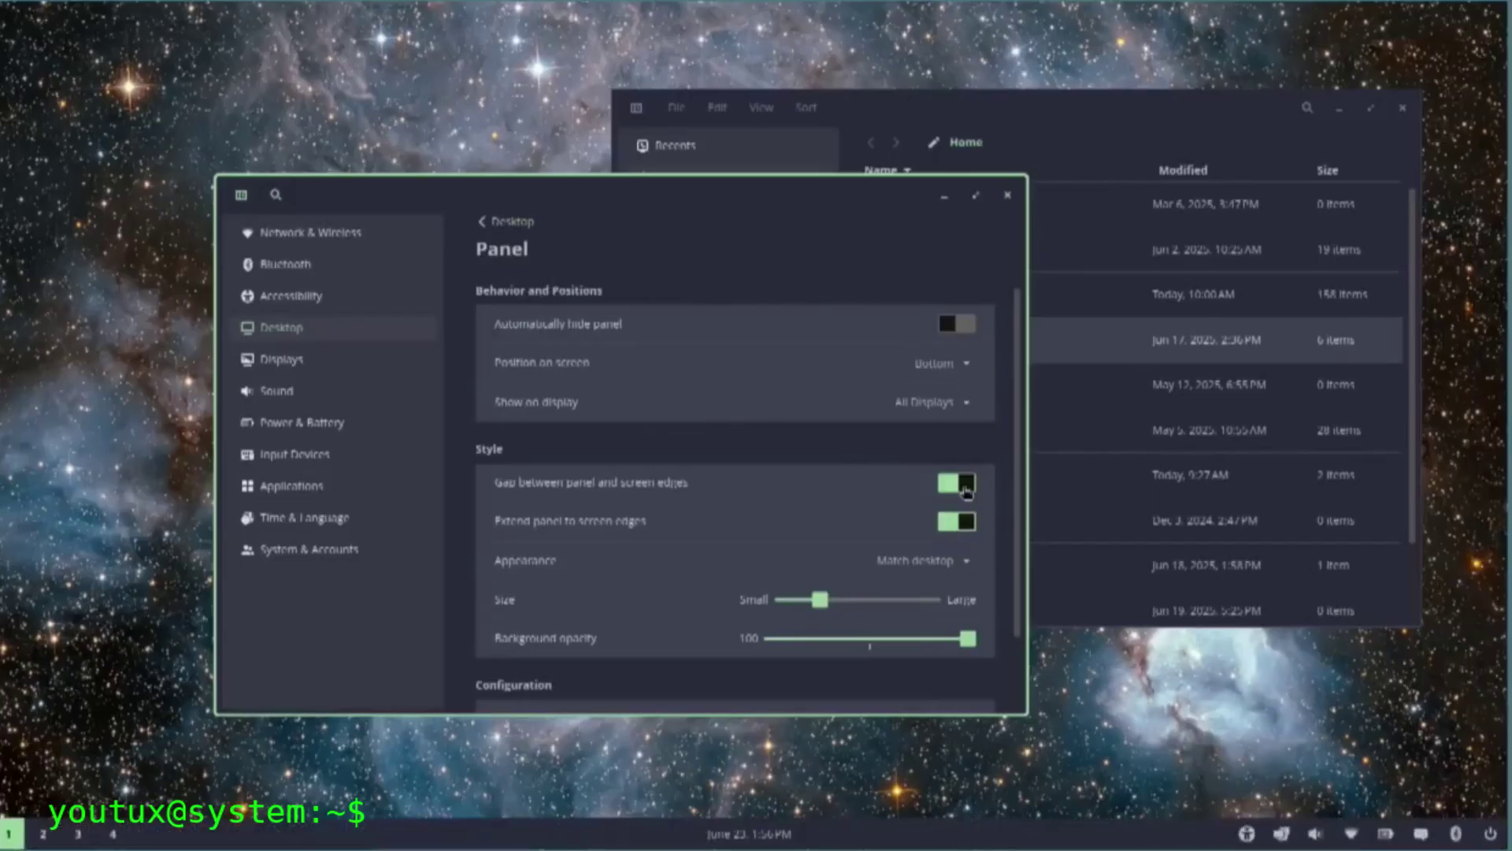
left_click(965, 483)
left_click(840, 601)
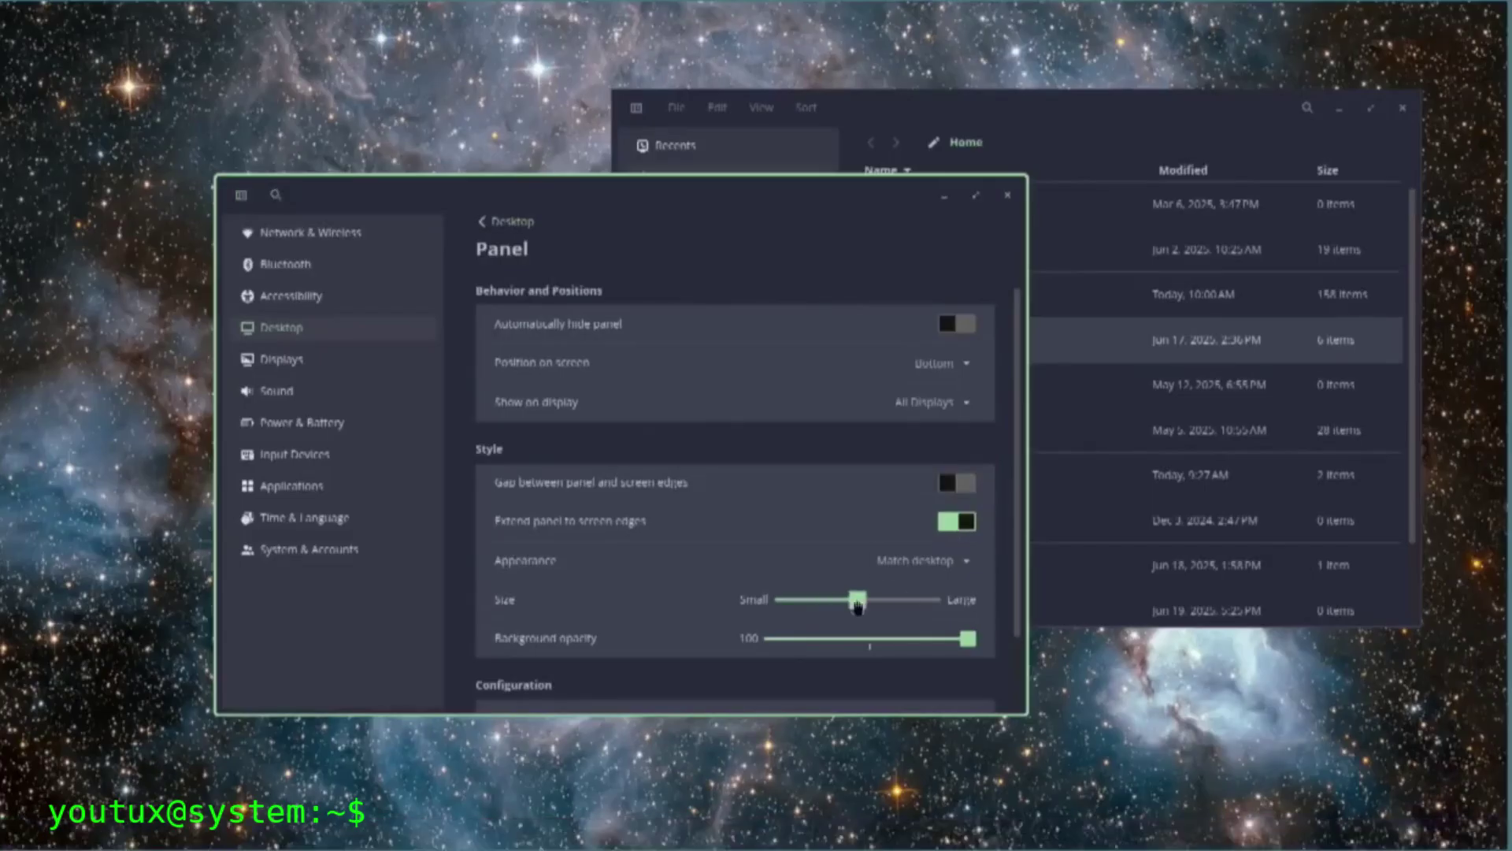
scroll(681, 522, "down", 2)
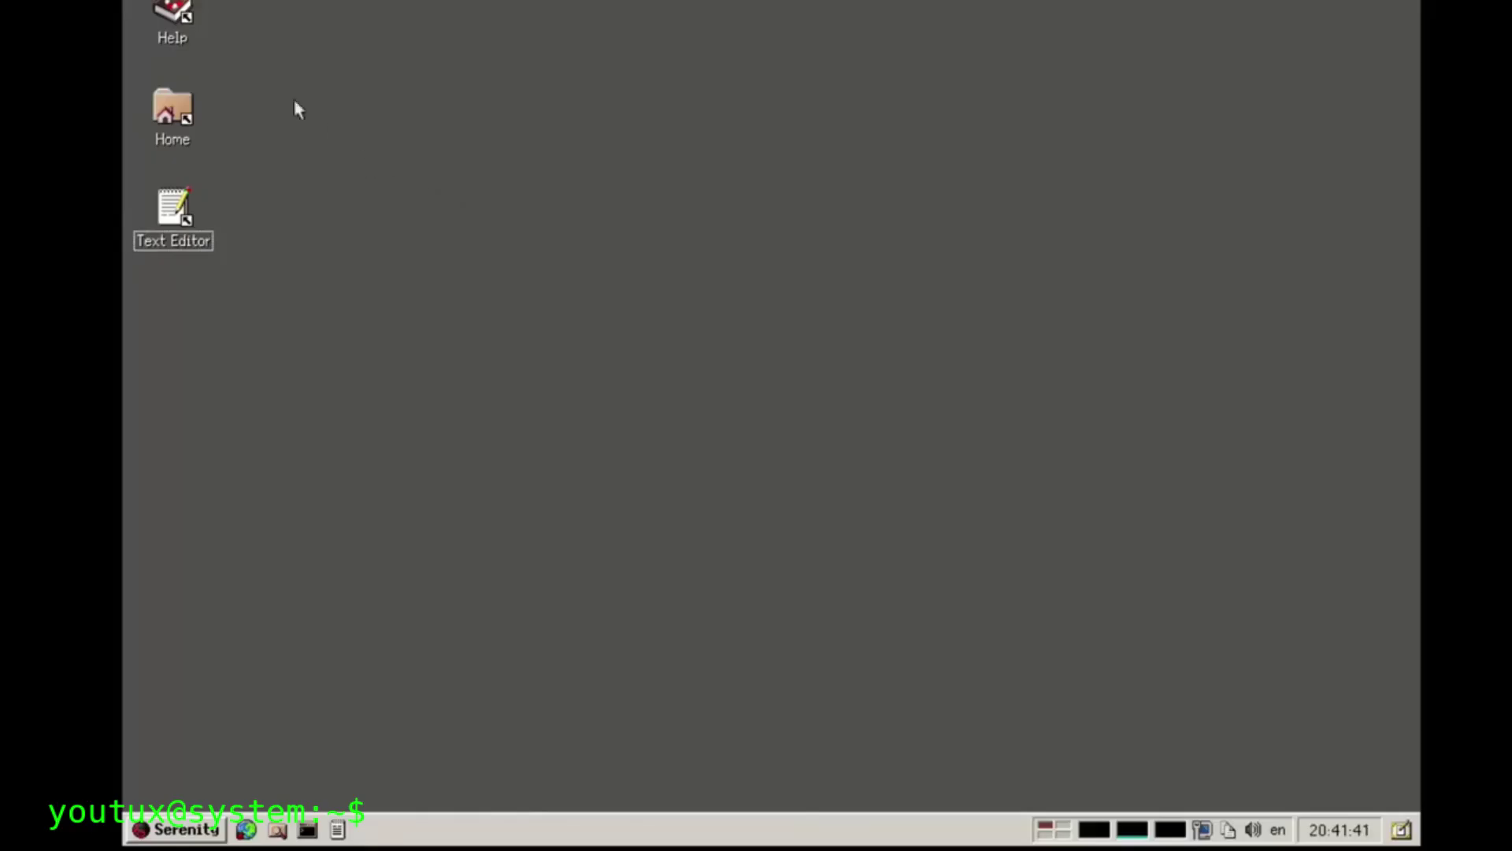
Launch a blank Text Editor from the Serenity menu's Utilities
left_click(175, 828)
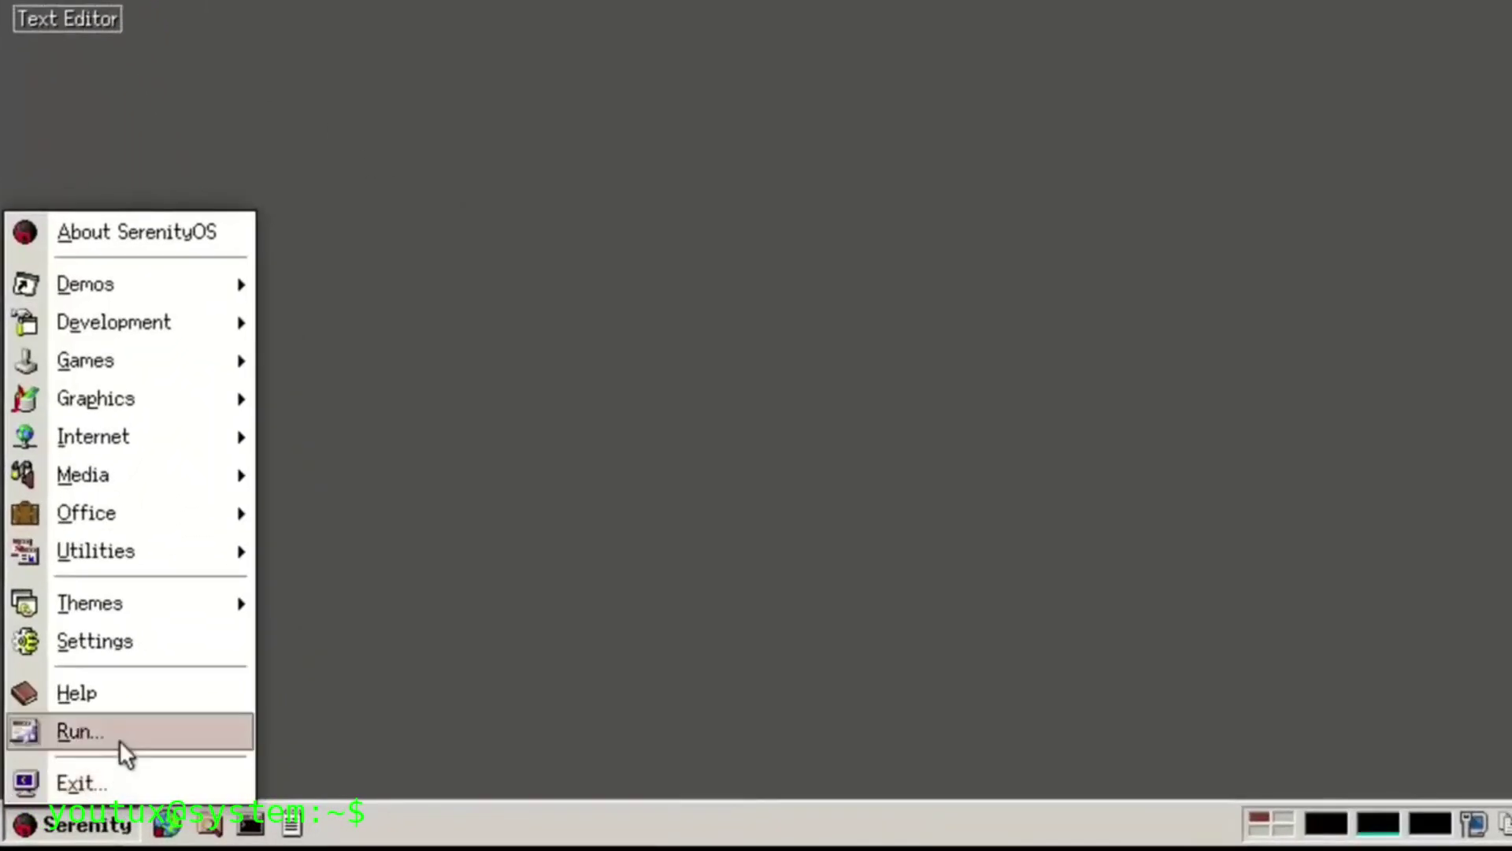
mouse_move(94, 564)
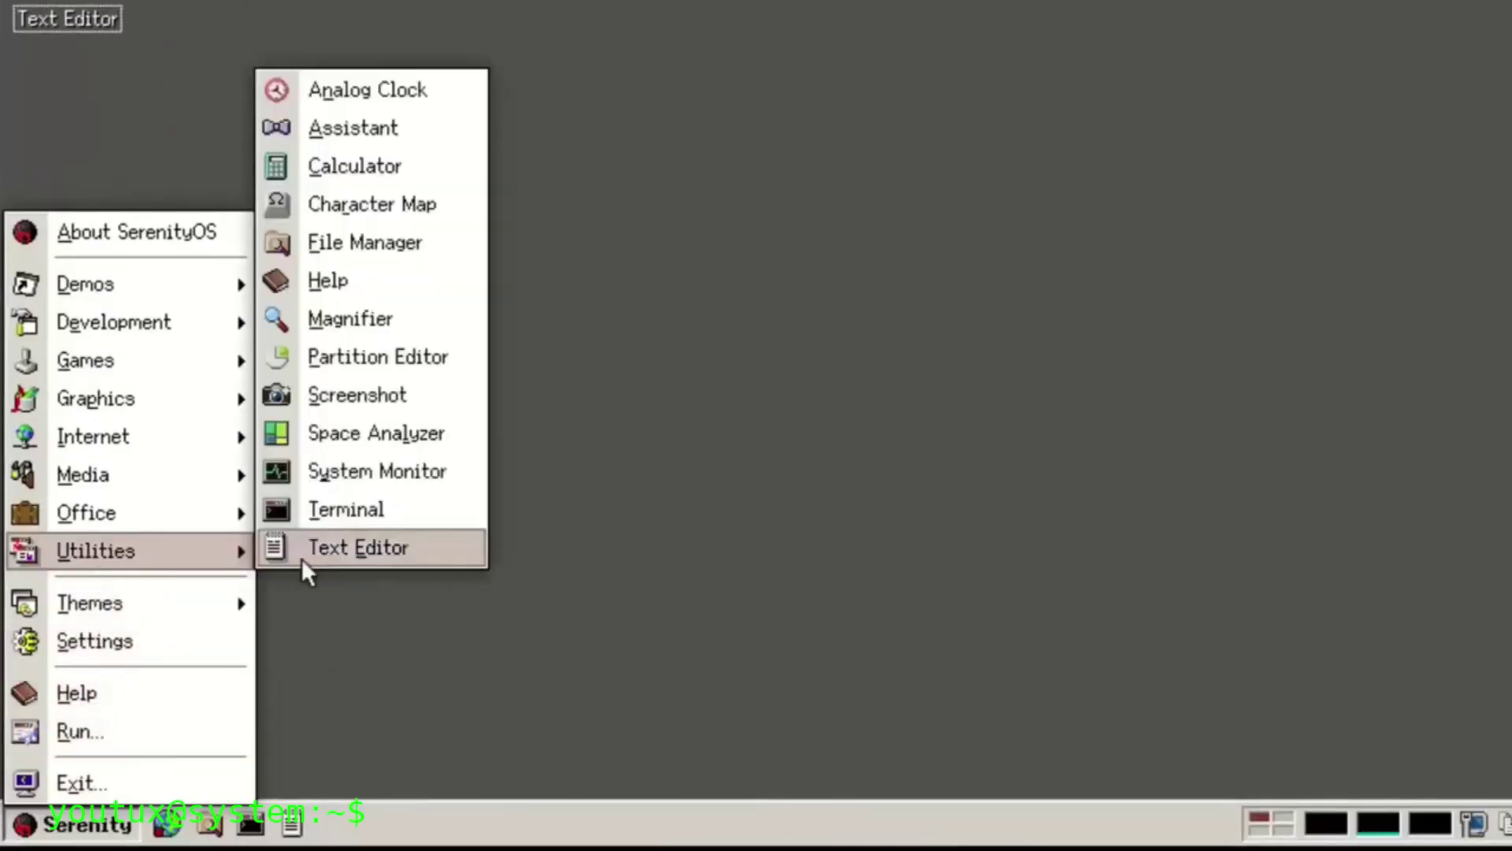
left_click(376, 554)
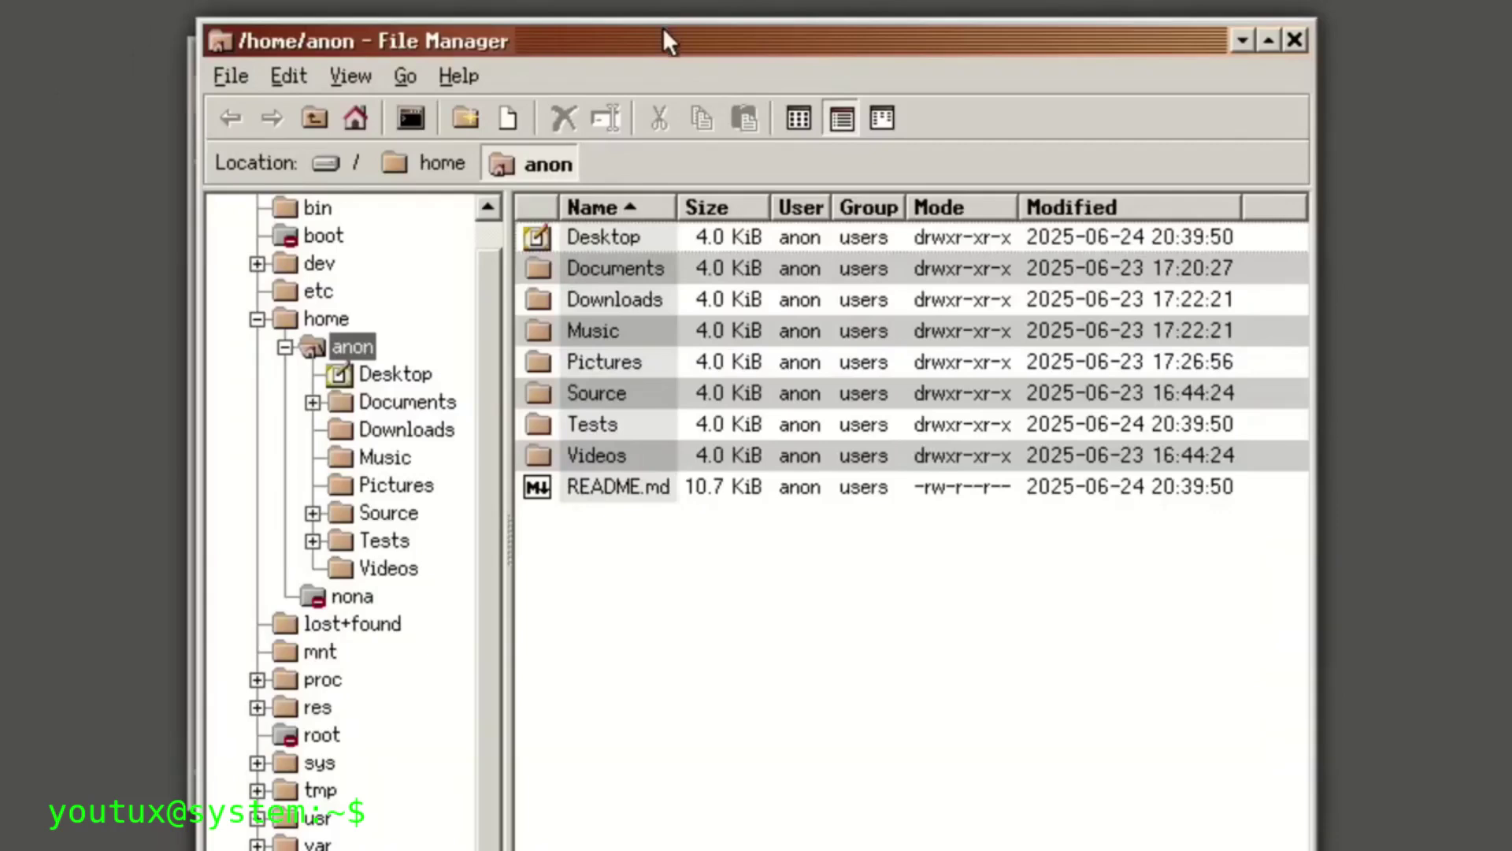
Arrange File Manager and Help, and show the KeyboardShortcuts manual's Window Management section
left_click_drag(663, 41, 520, 0)
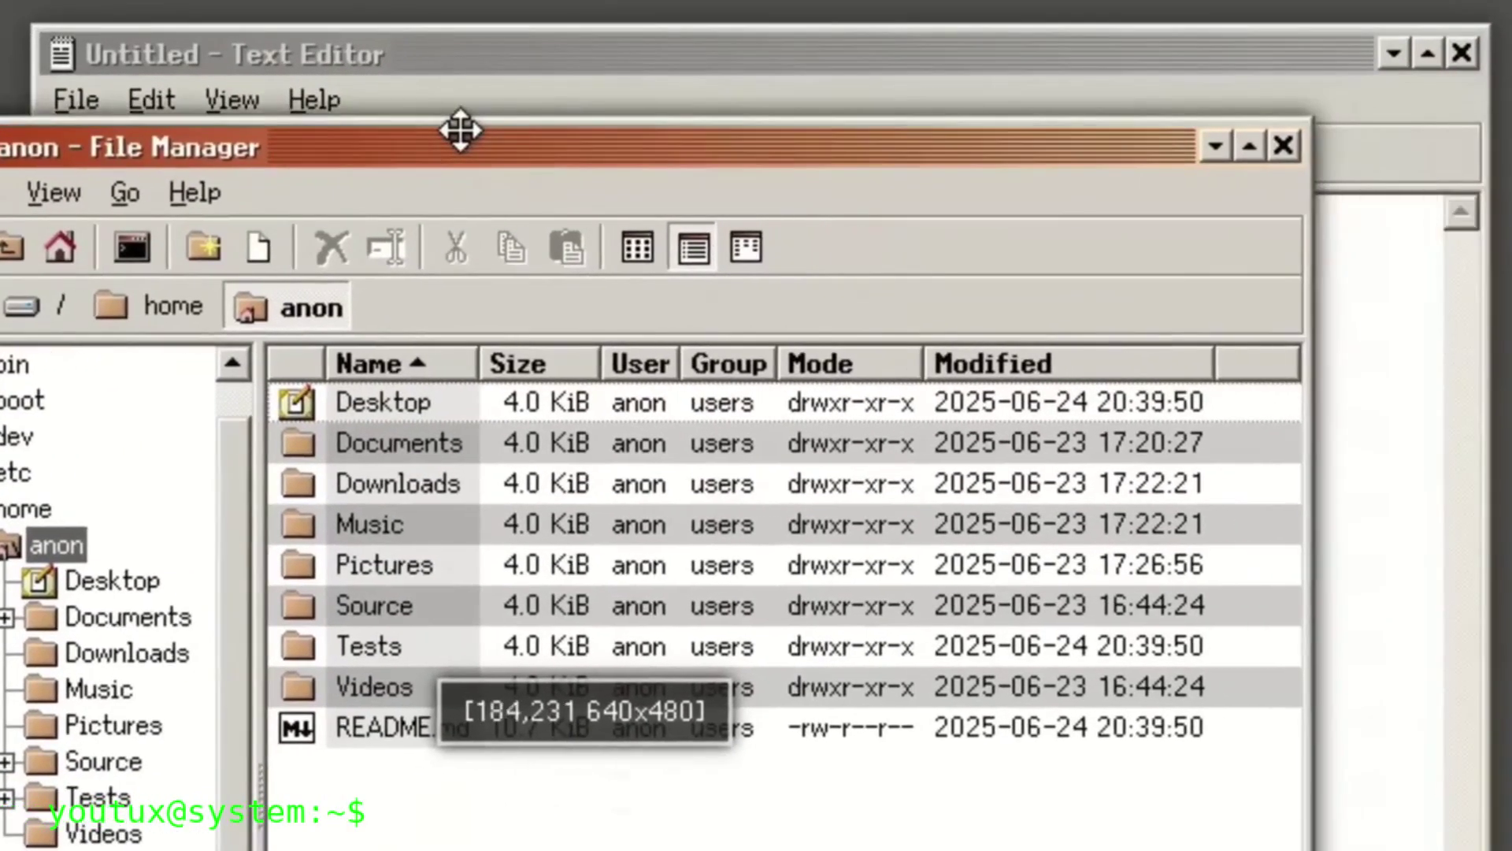
left_click_drag(461, 130, 463, 142)
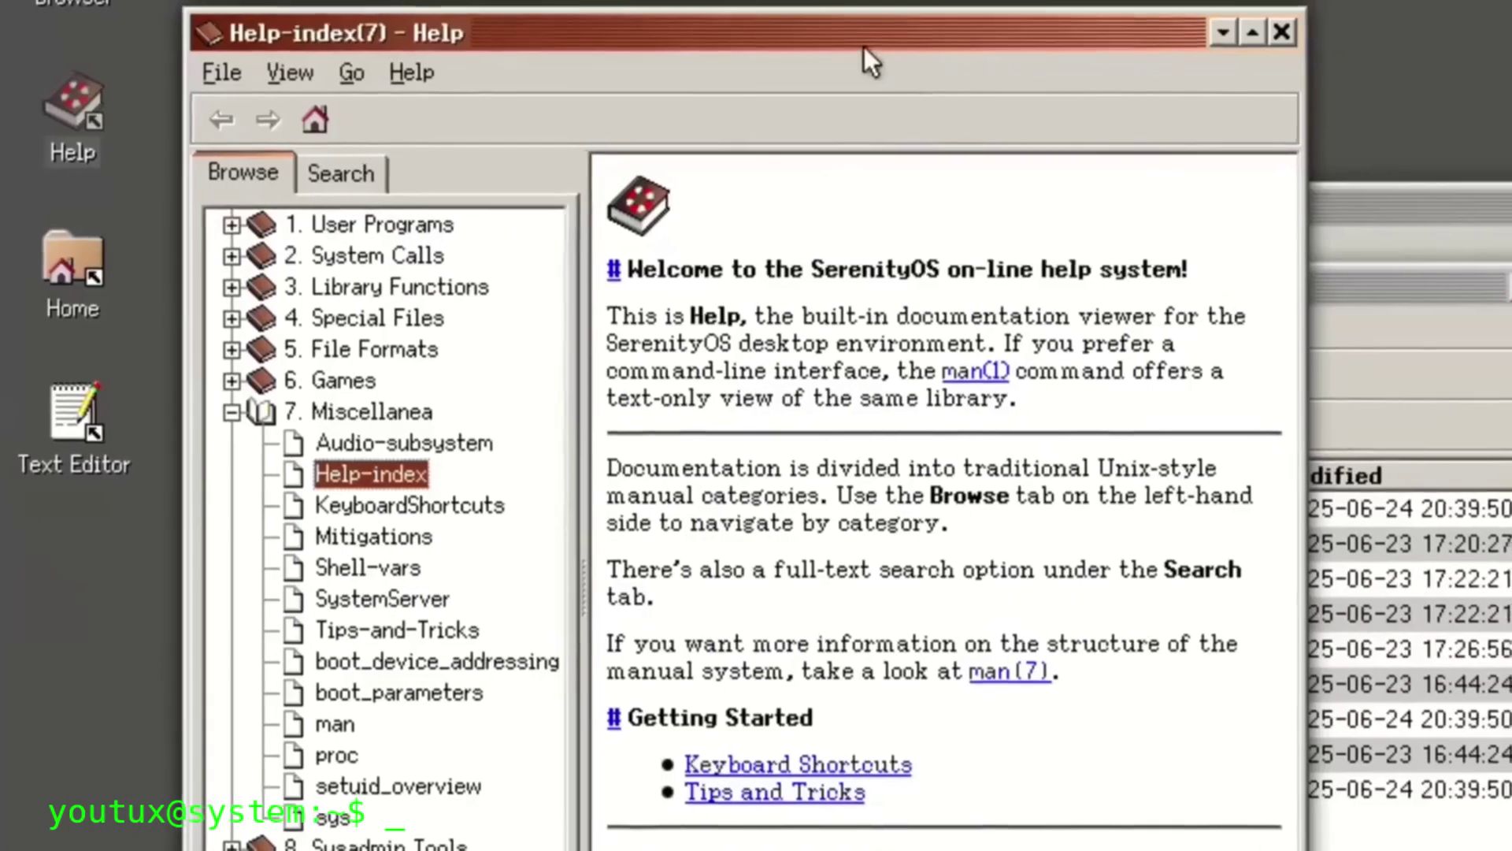
left_click_drag(863, 46, 1508, 90)
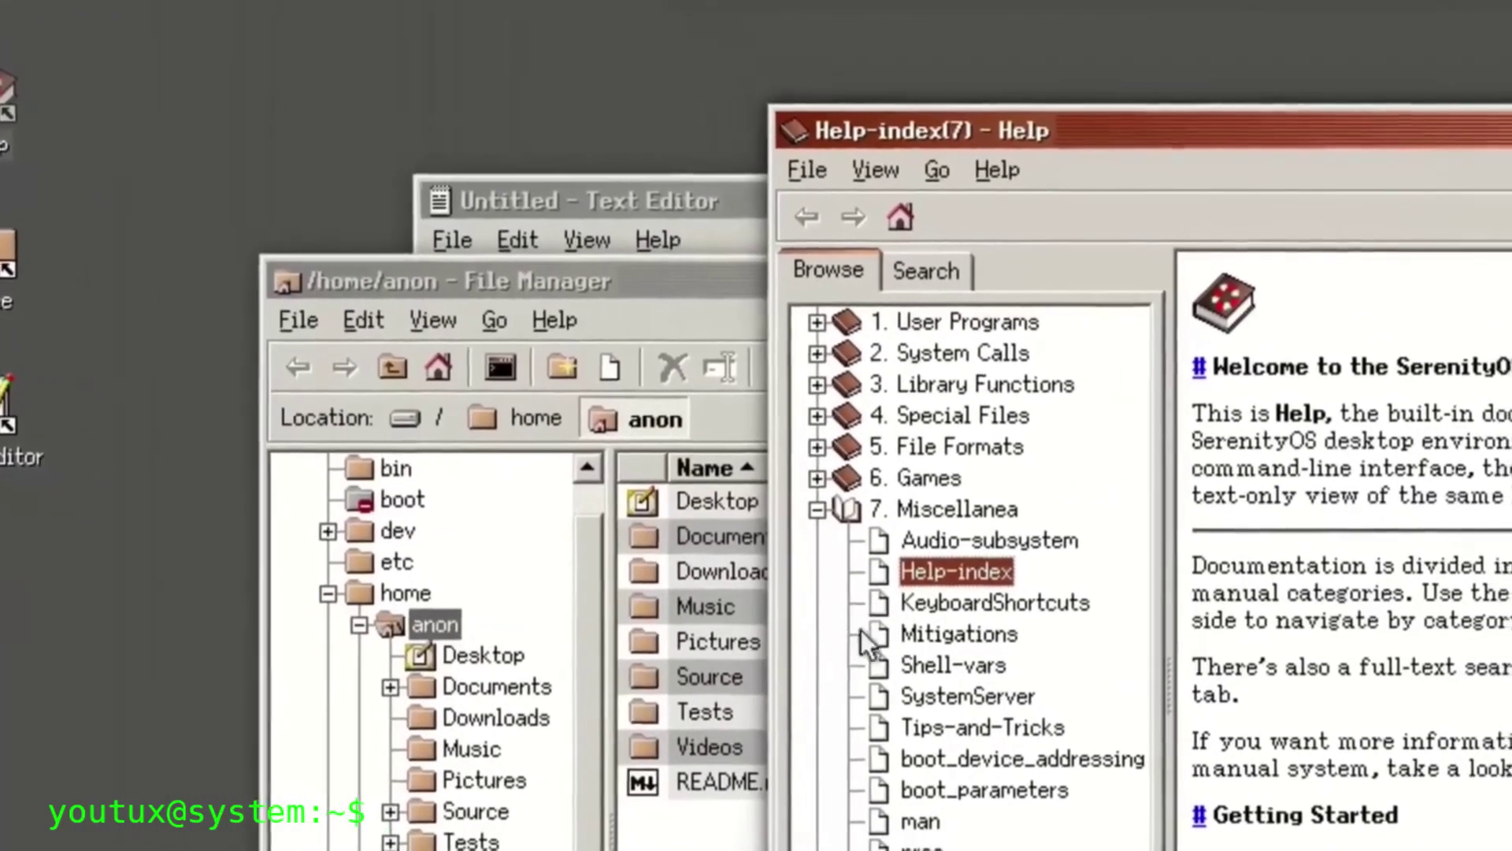
left_click(976, 603)
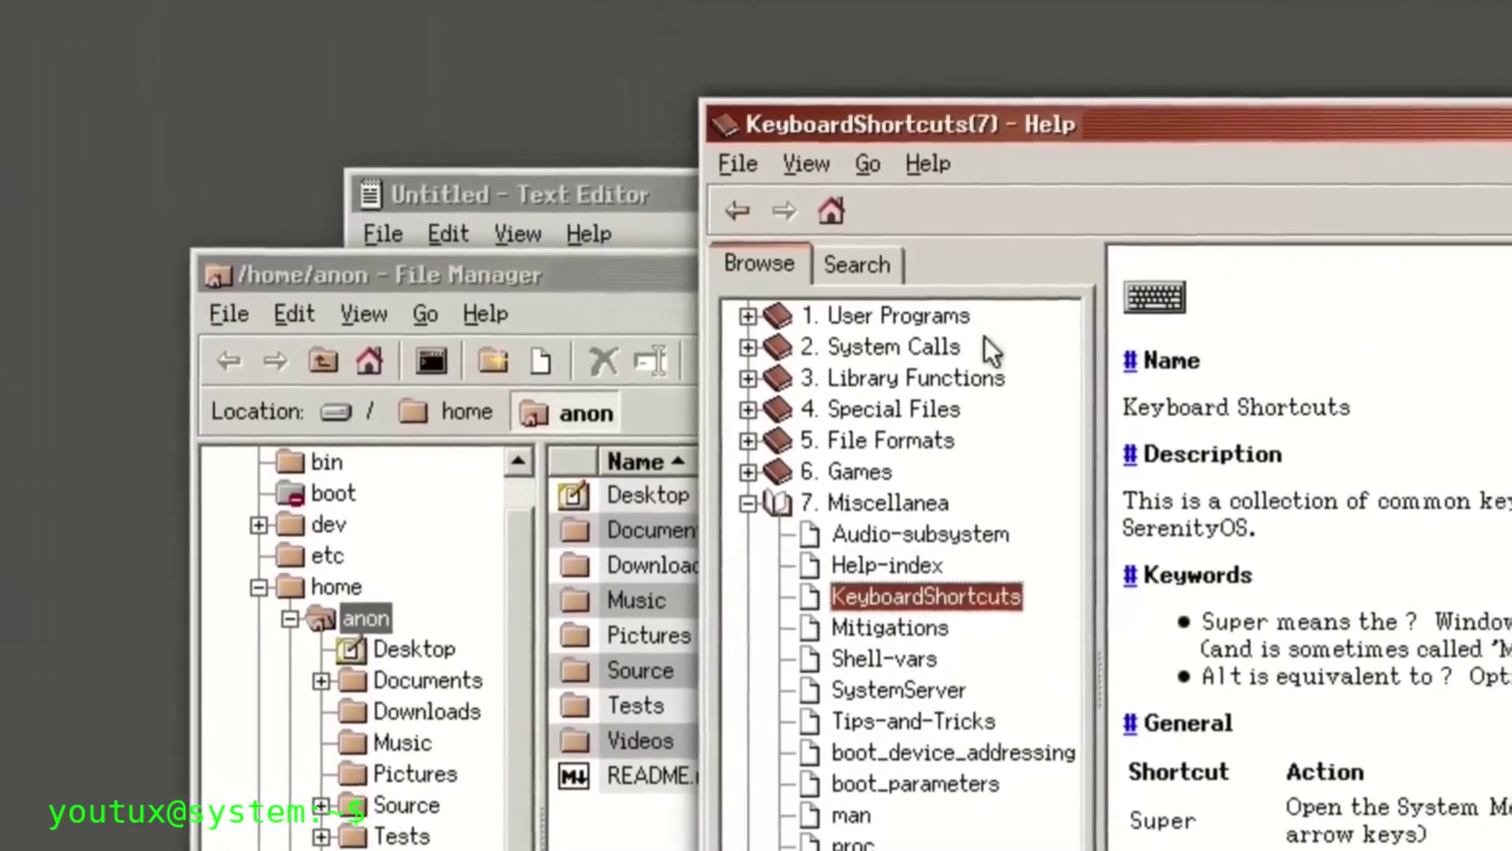
left_click(882, 315)
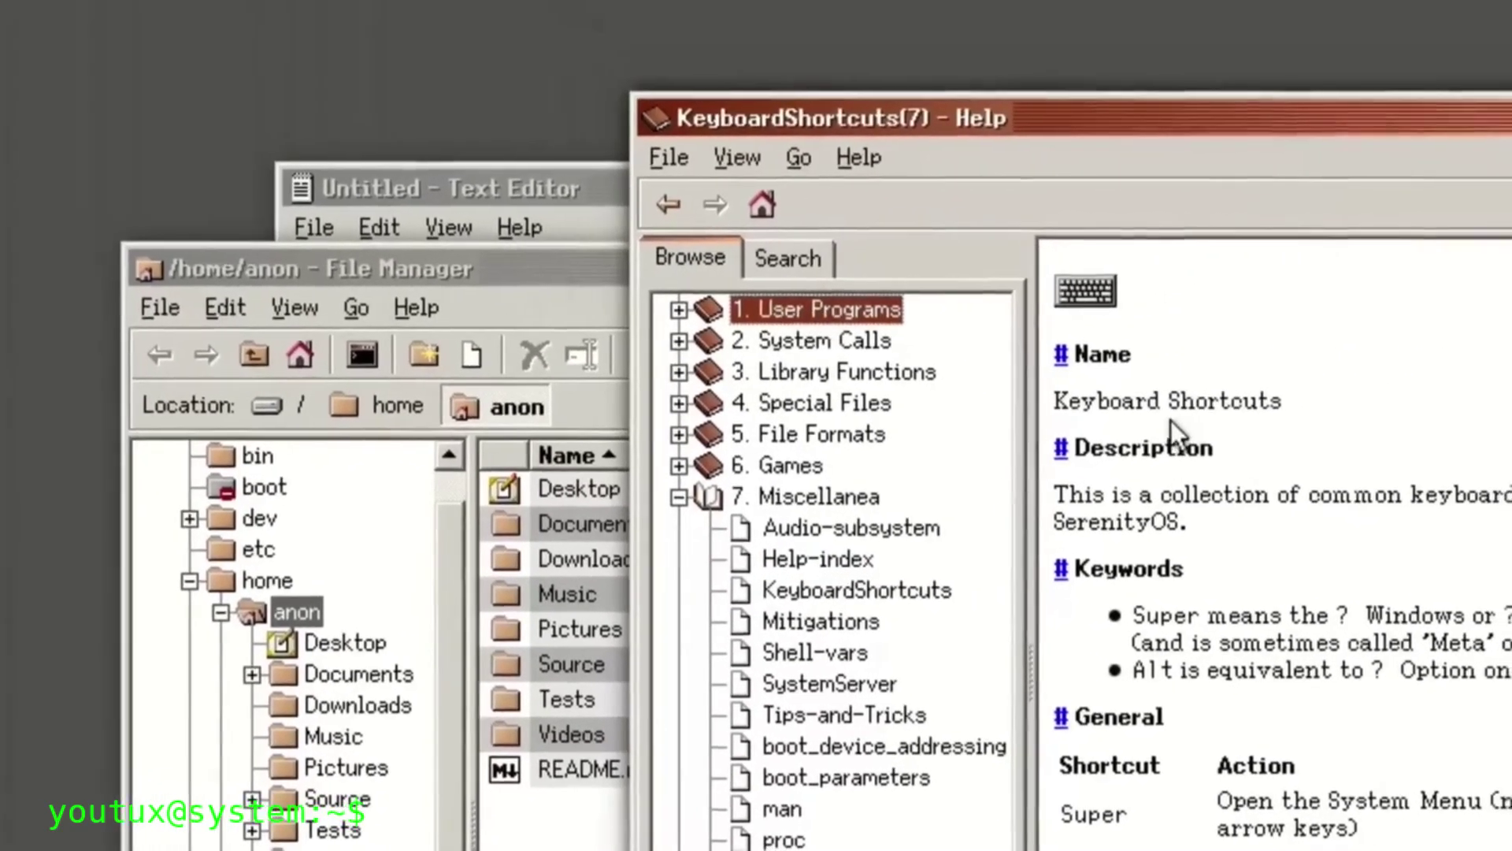
scroll(1181, 732, "down", 6)
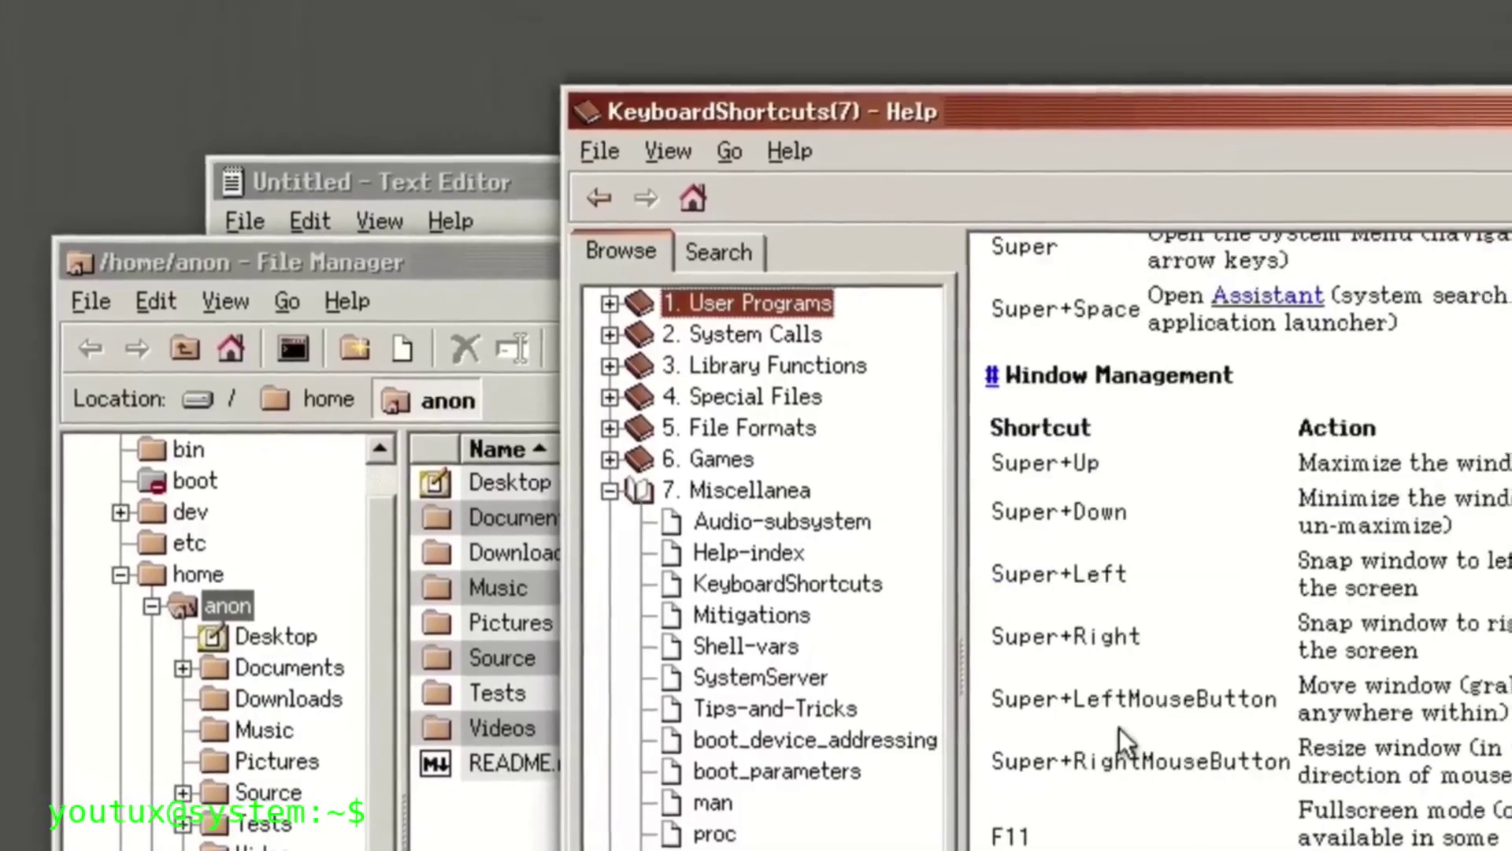
scroll(1115, 731, "down", 3)
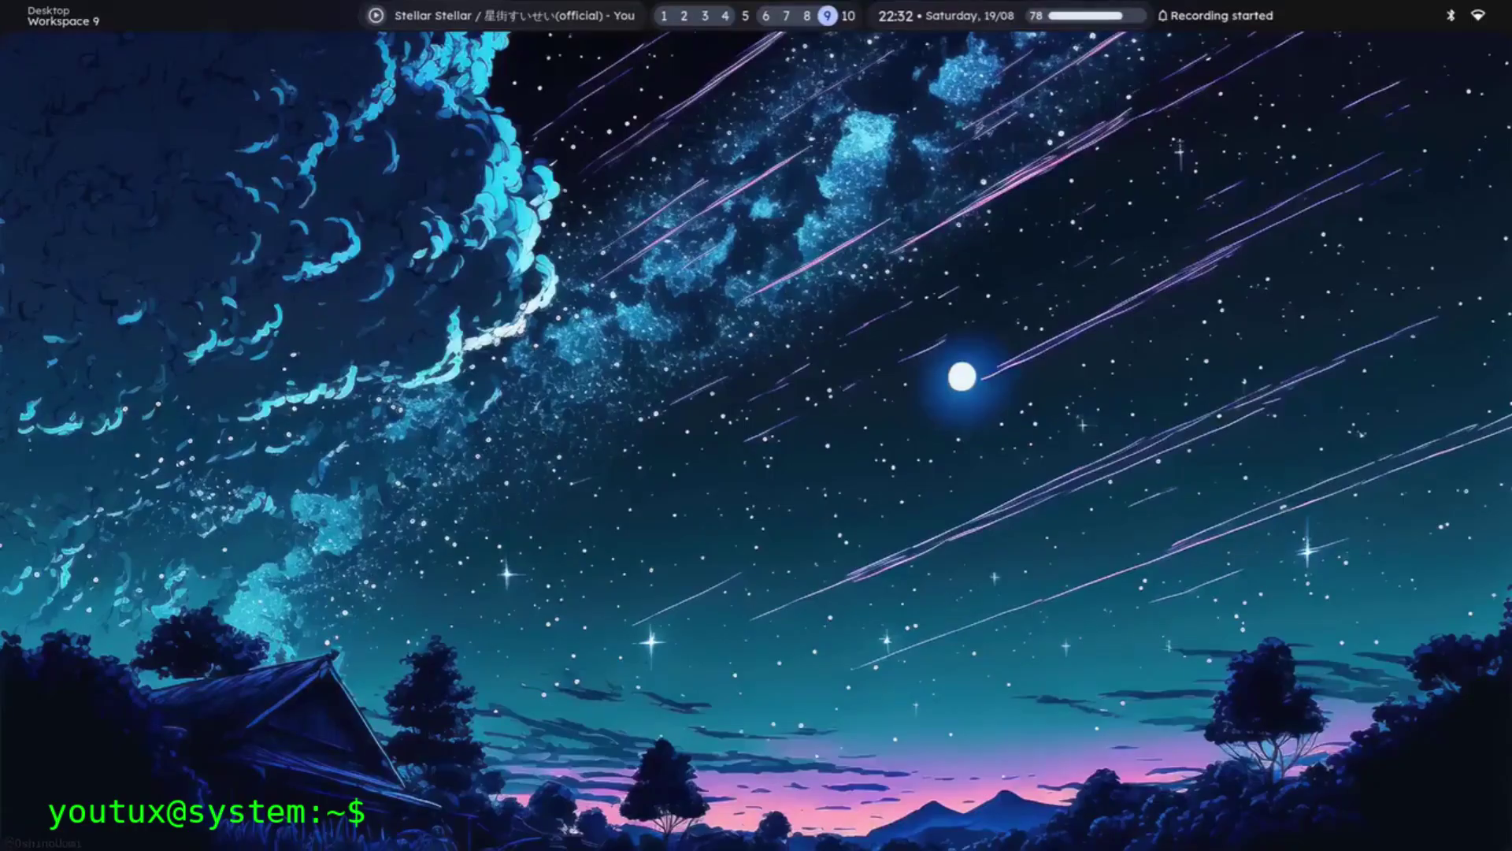
On workspaces 8 and 7, tile and close a terminal beside btop and toggle Nautilus floating
key("super+8")
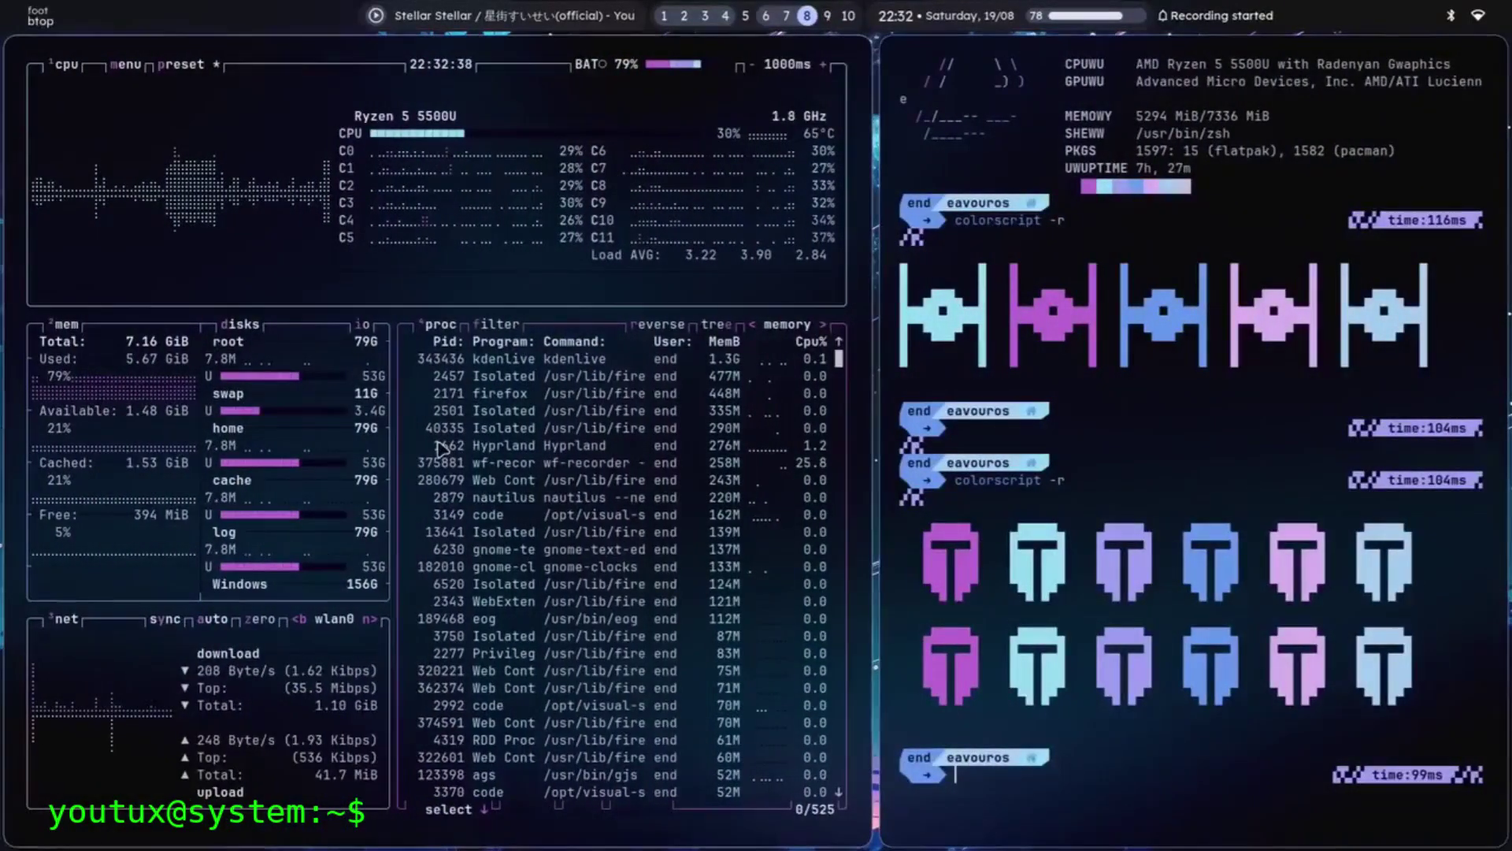
key("super+Return")
key("super+q")
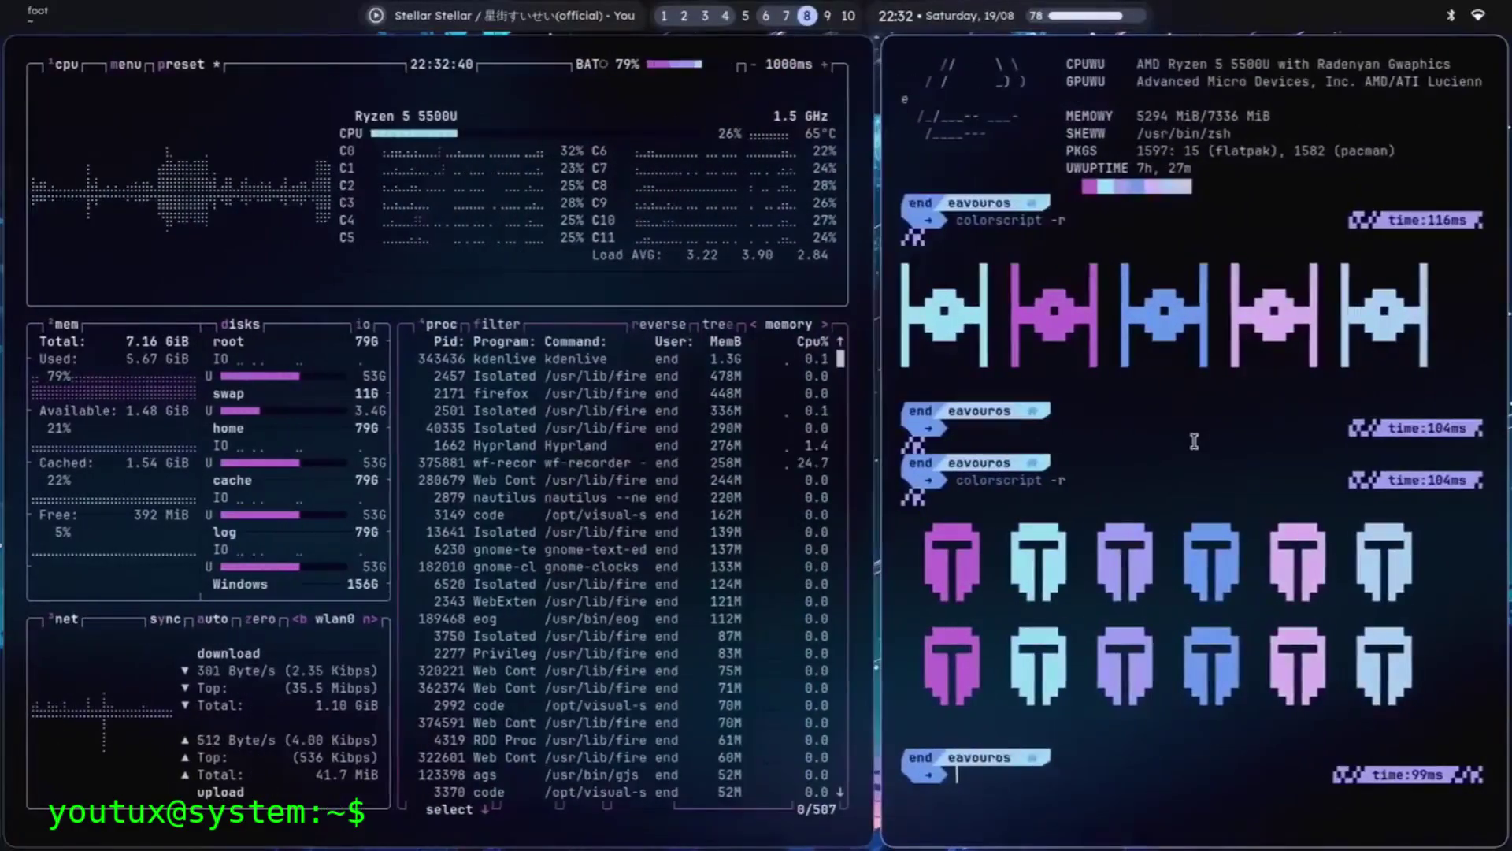
key("super+7")
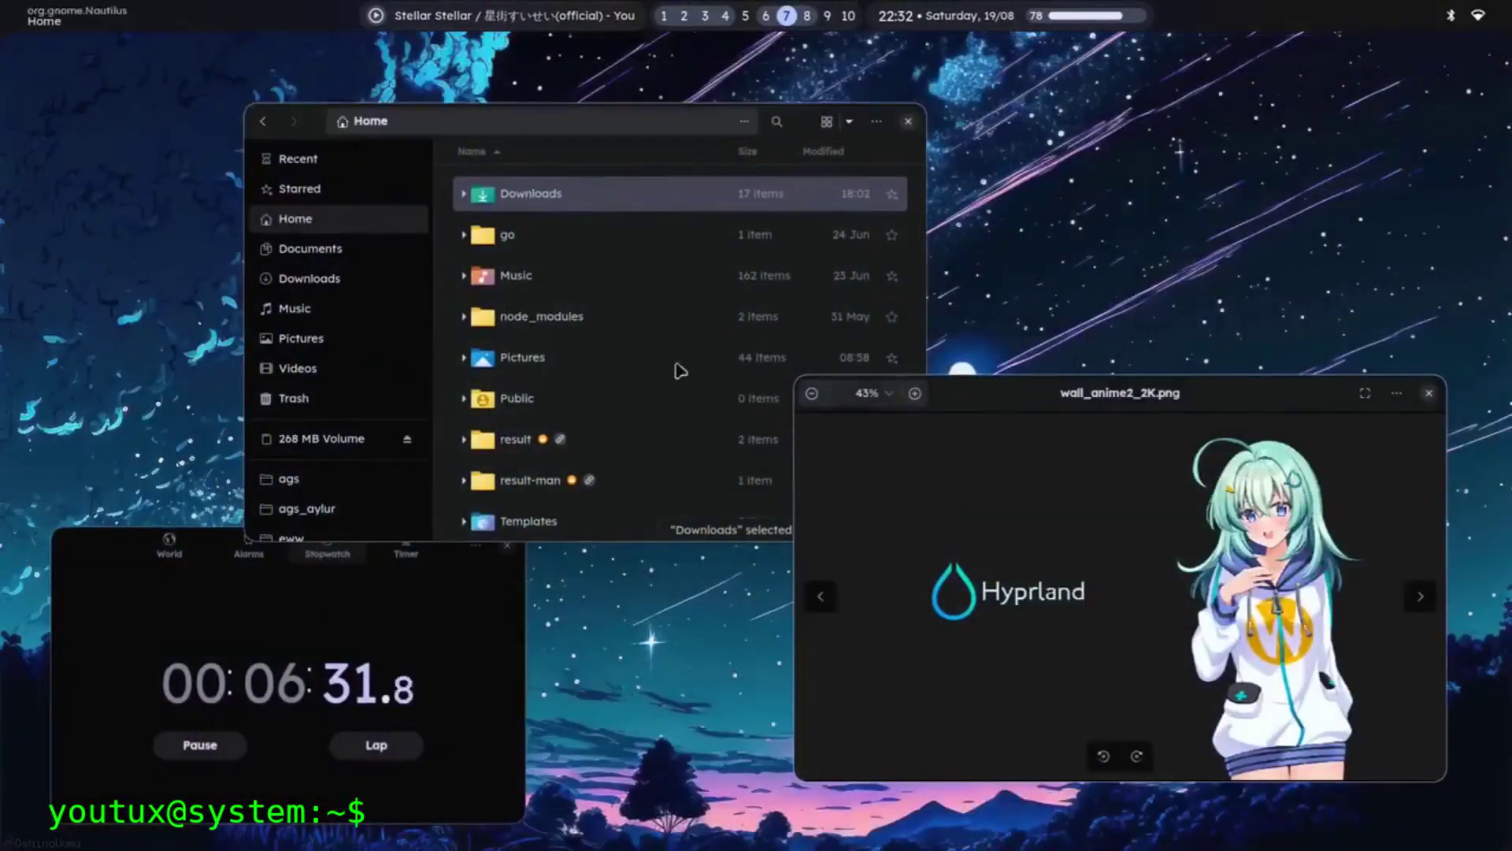
key("super+alt+space")
key("super+alt+space")
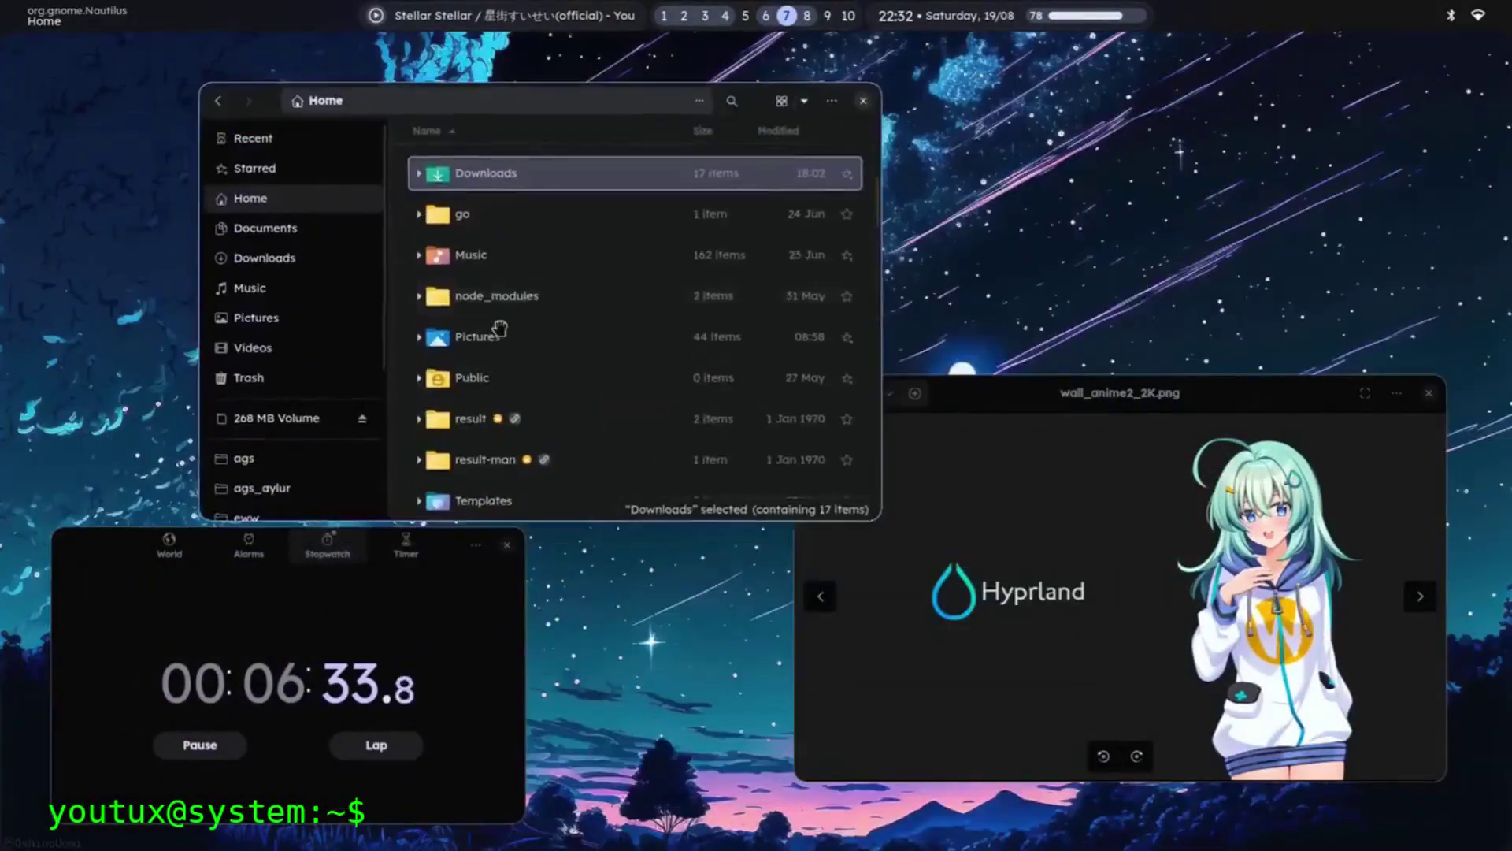
scroll(1053, 611, "down", 1)
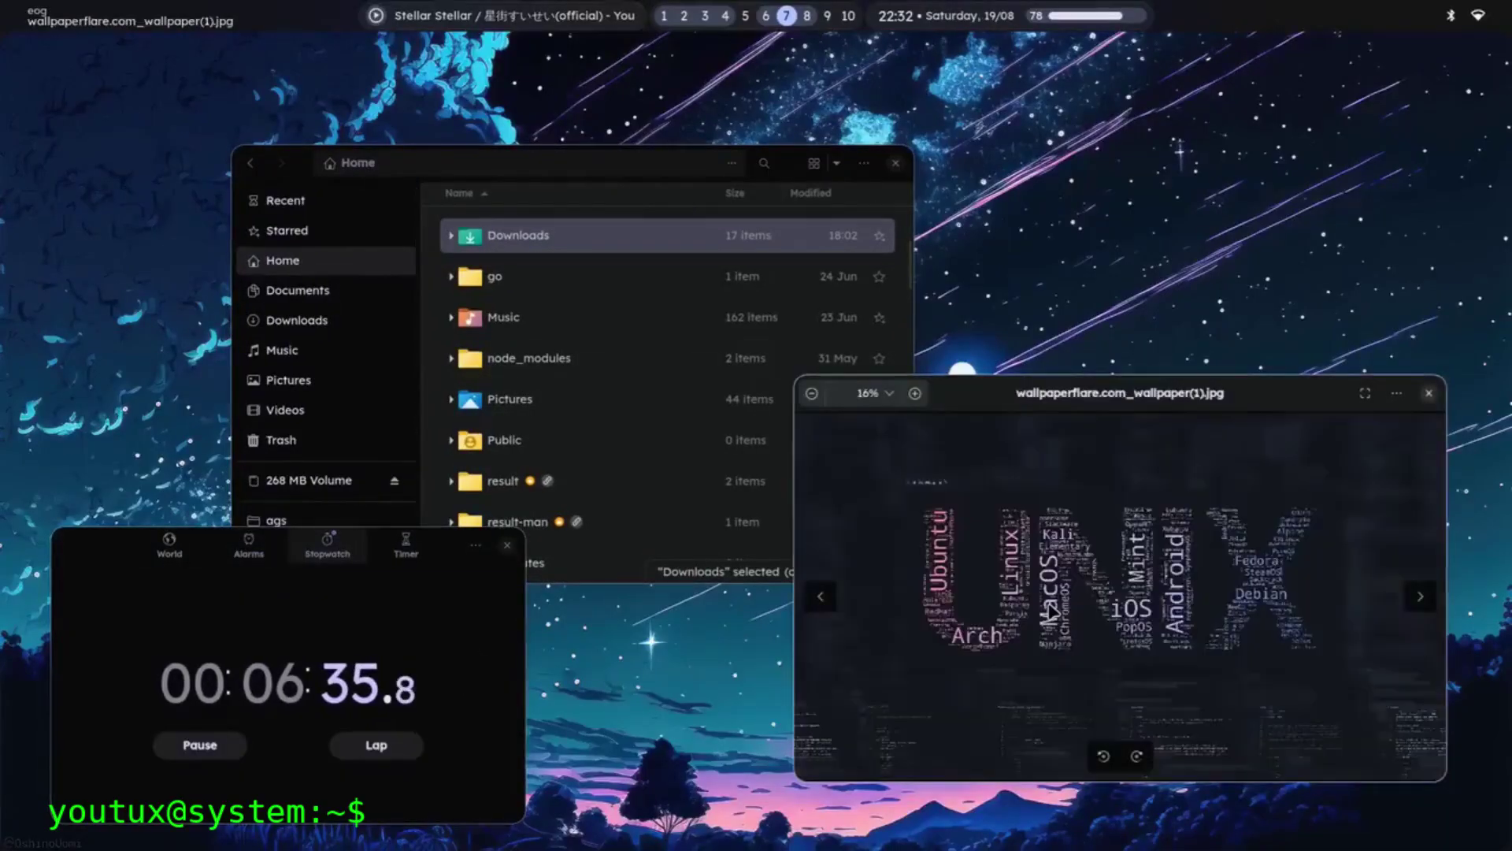
scroll(1053, 612, "up", 1)
Preview the alternative workspace animation, then restore the original on line 128 and save hyprland.conf
key("super+6")
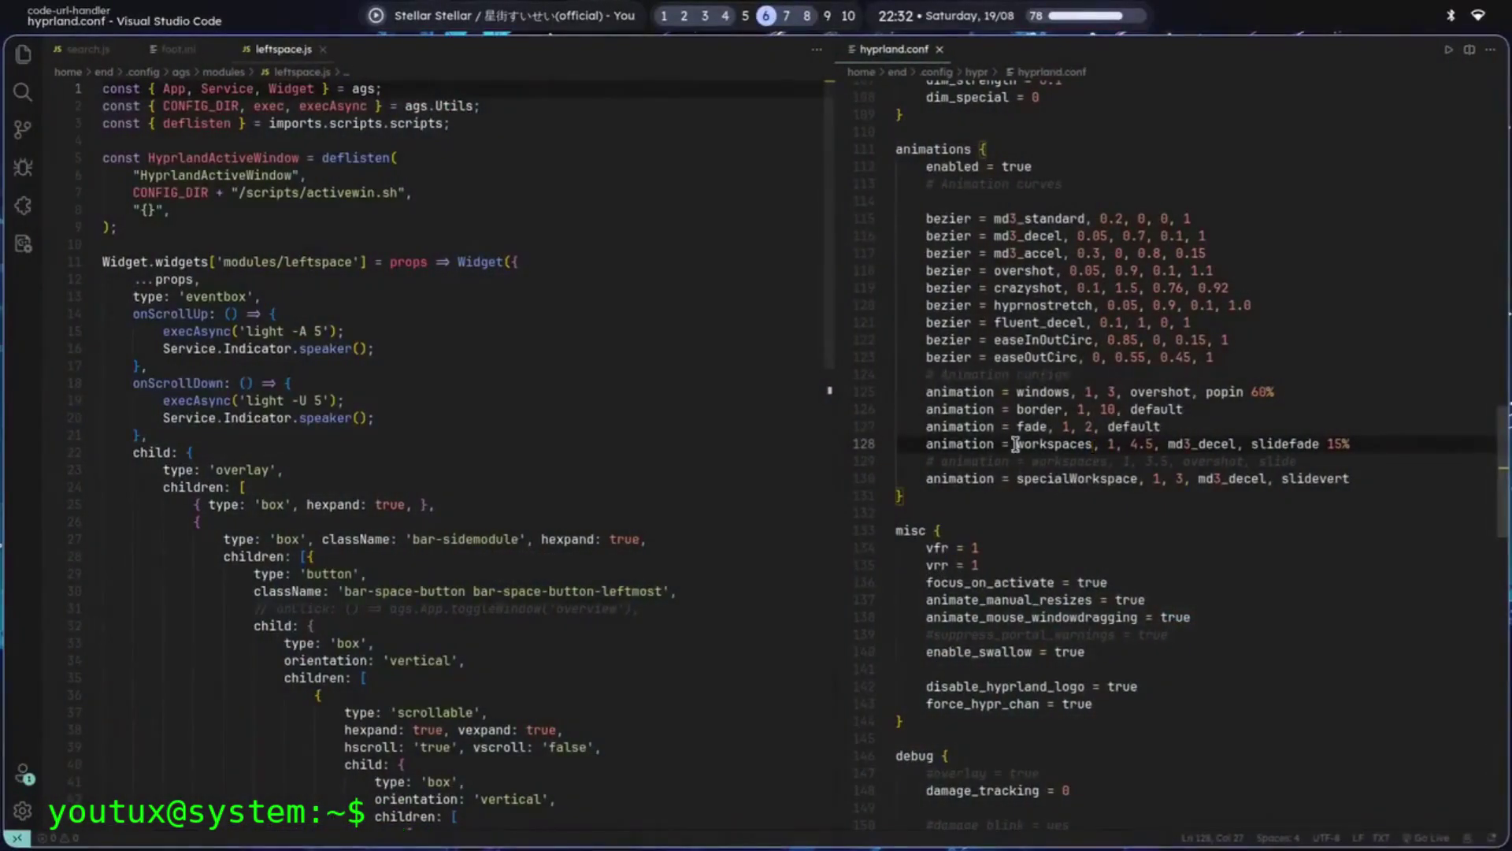
key("ctrl+slash")
key("Down")
key("ctrl+slash")
key("super+7")
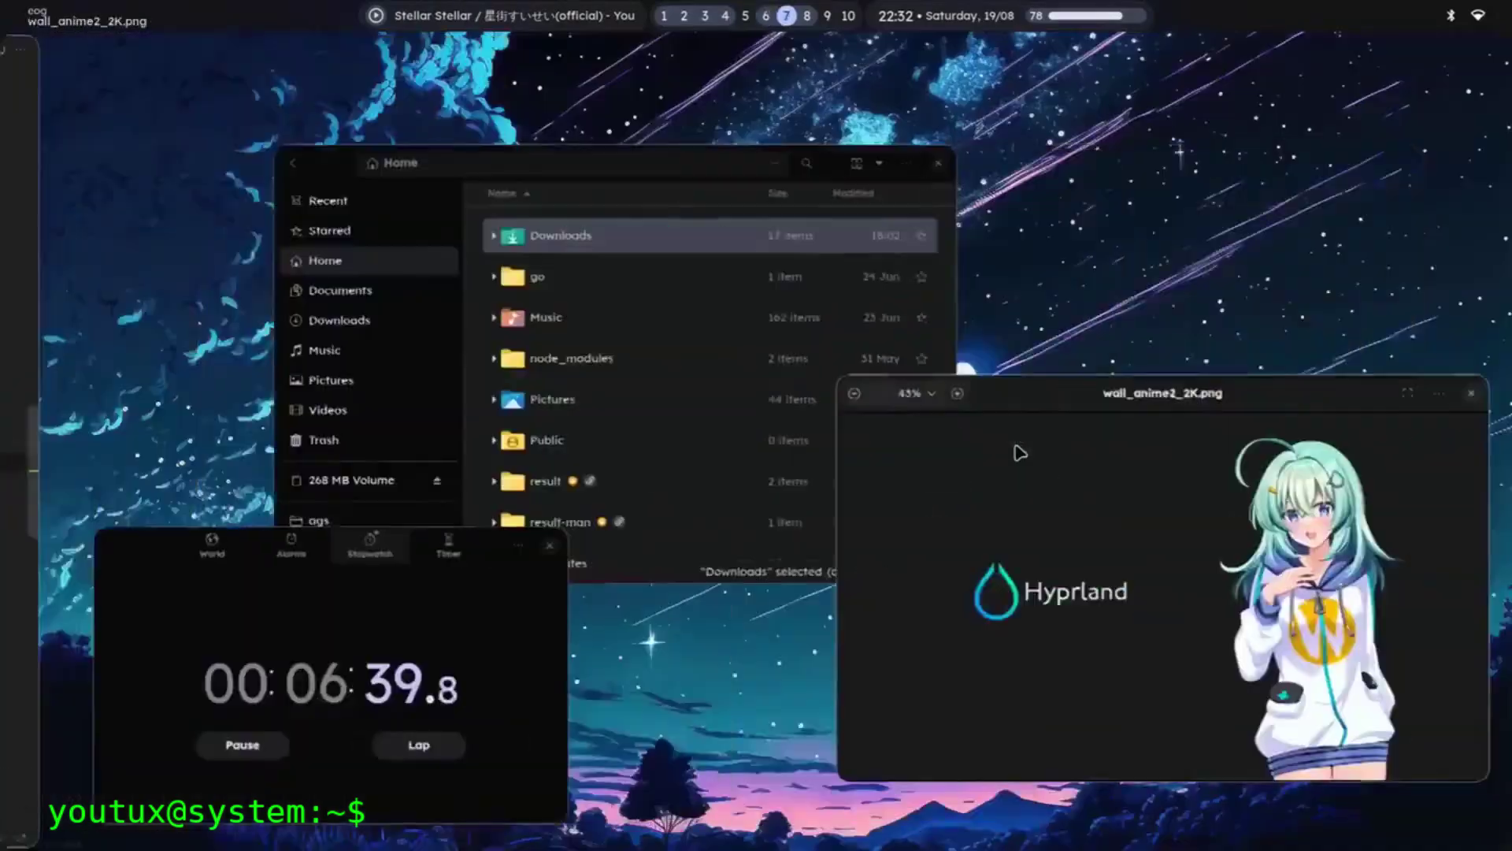
key("super+8")
key("super+6")
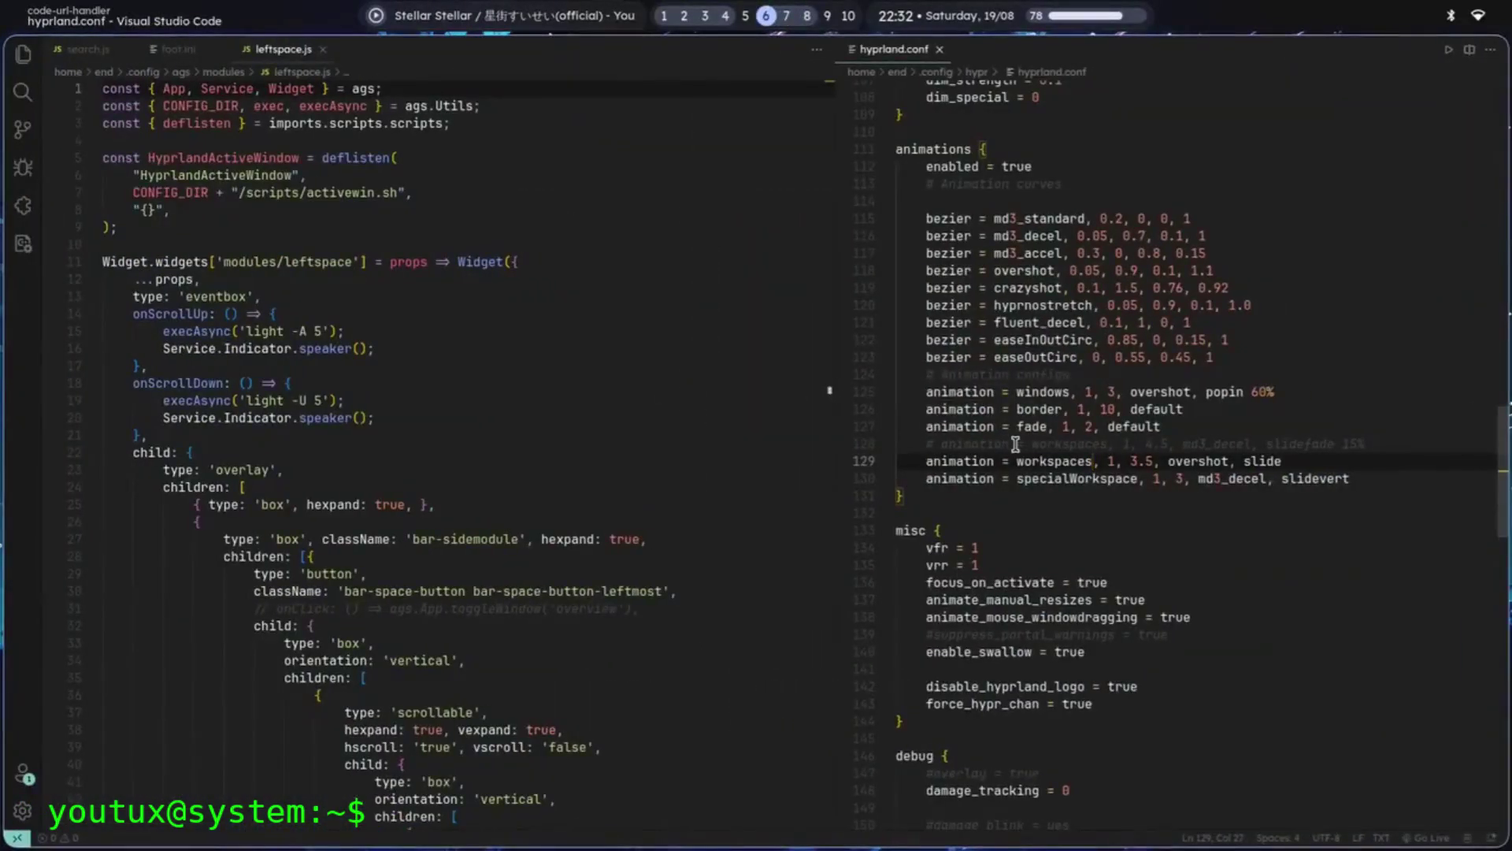
key("ctrl+slash")
key("Up")
key("ctrl+slash")
key("ctrl+s")
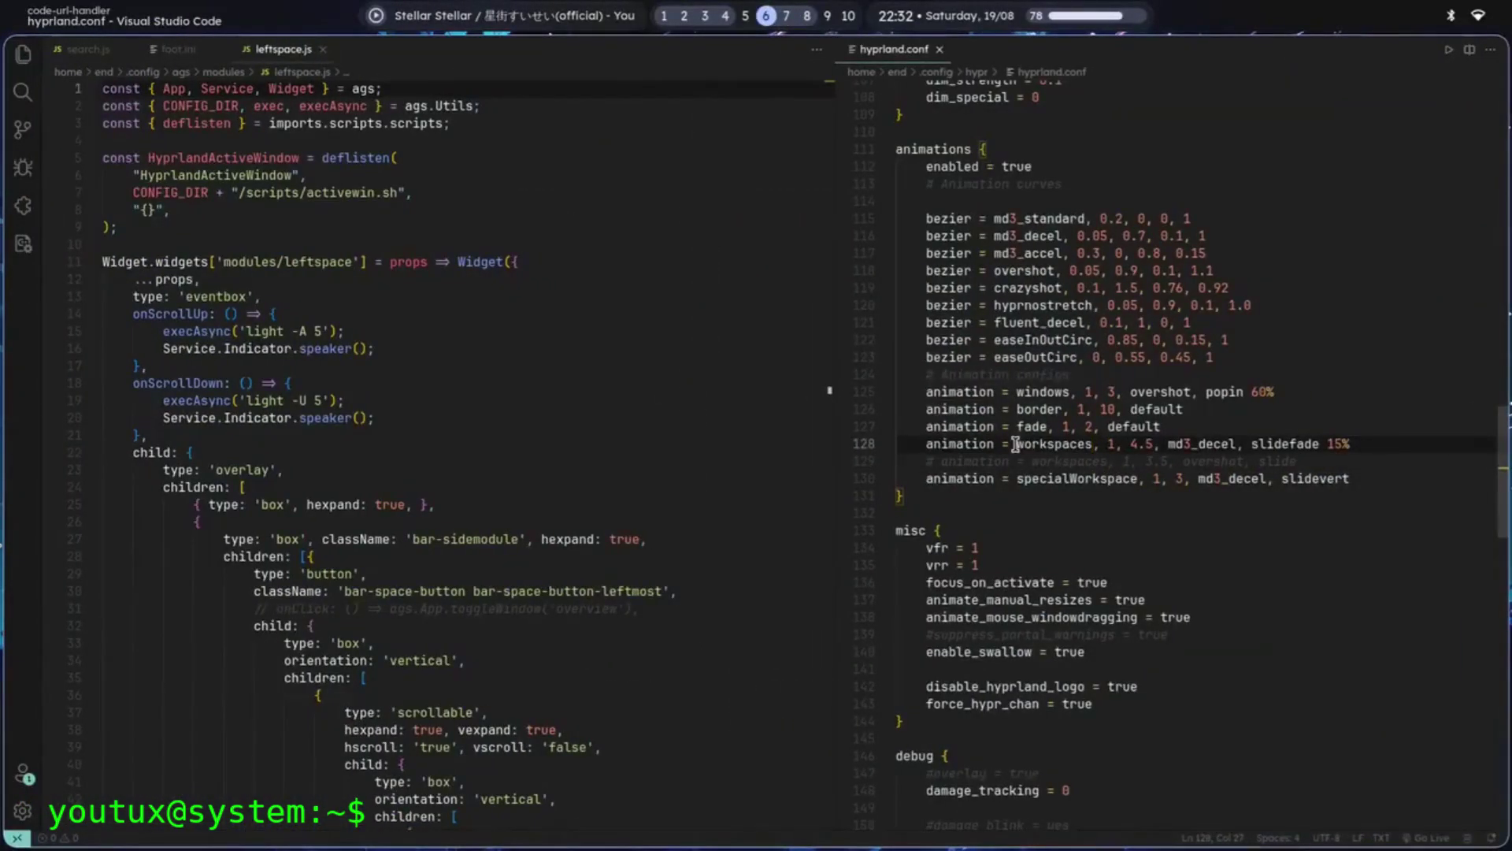
Fill workspace 5 with tiled terminals, rearrange and resize the tiles, then close most of them
key("super+7")
key("super+5")
key("super+Return")
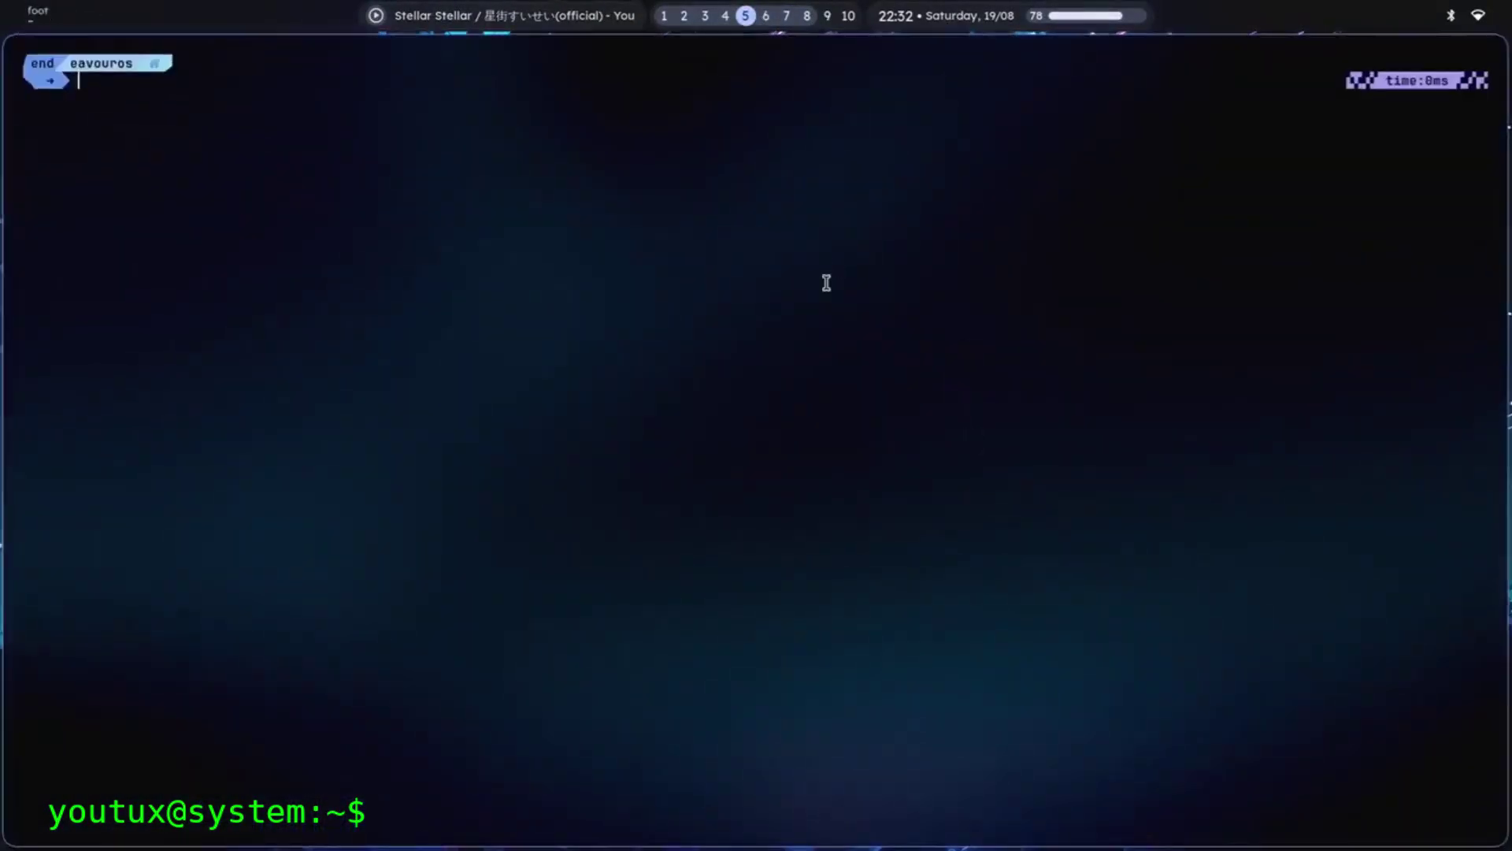
key("super+Return")
key("super+Return")
key("super+Return")
key("super+Return")
key("super+Return")
key("super+Return")
key("super+Return")
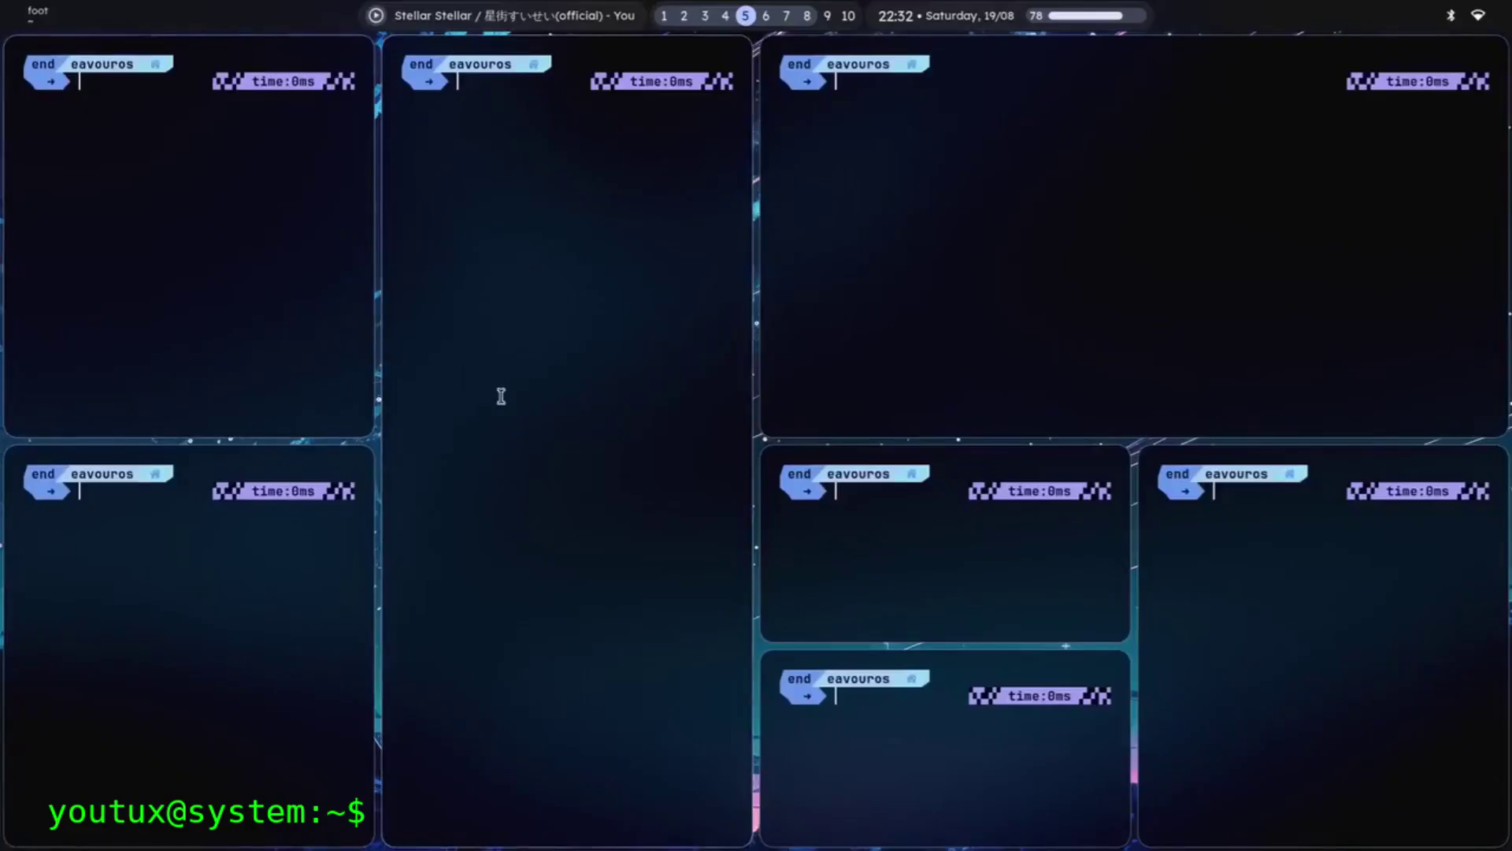
key("super+shift+Left")
left_click_drag(1086, 714, 1066, 641)
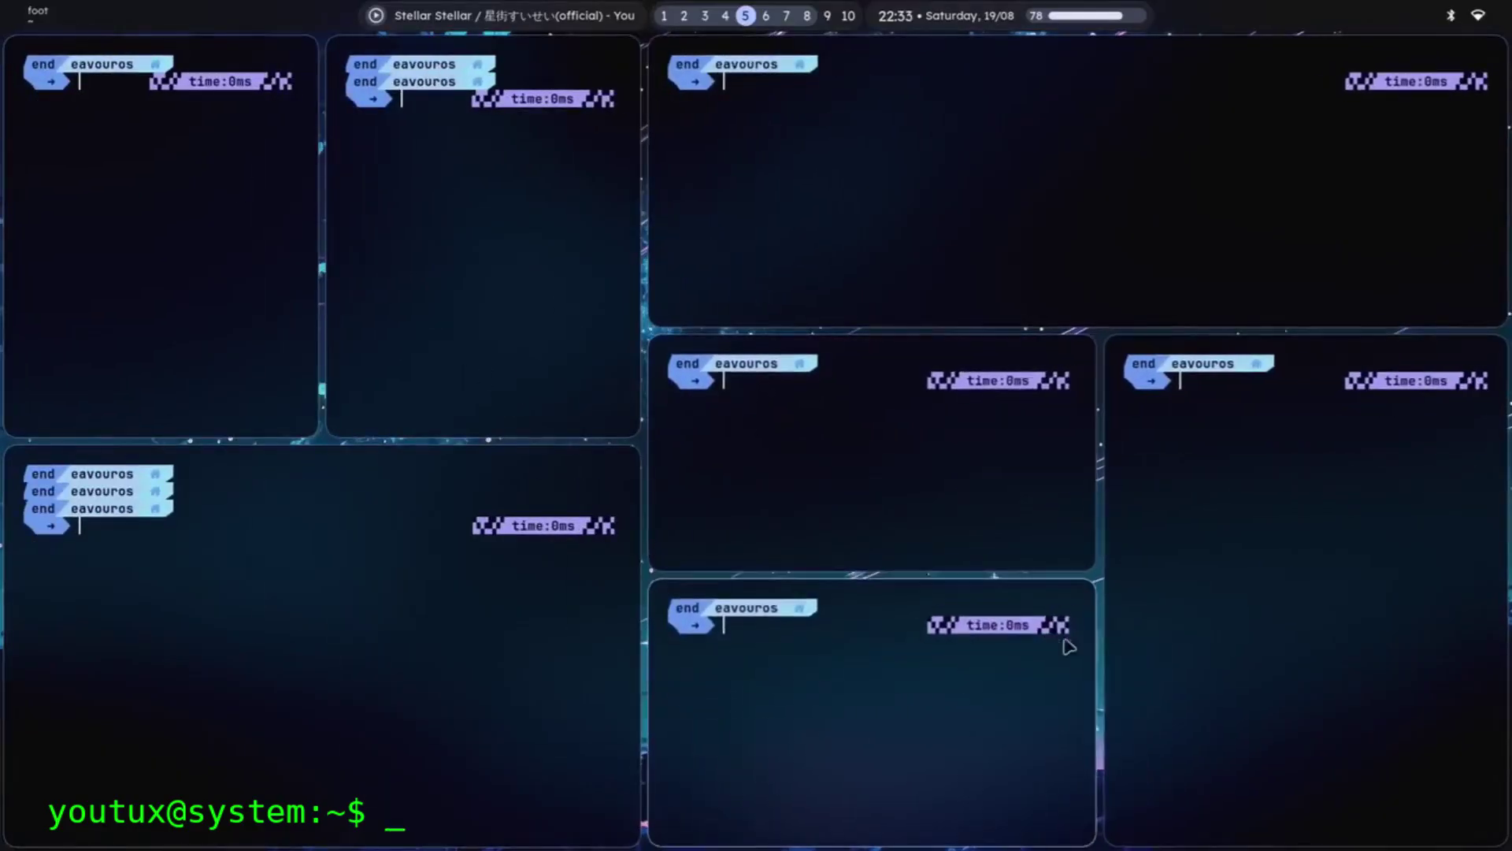
left_click_drag(270, 389, 362, 465)
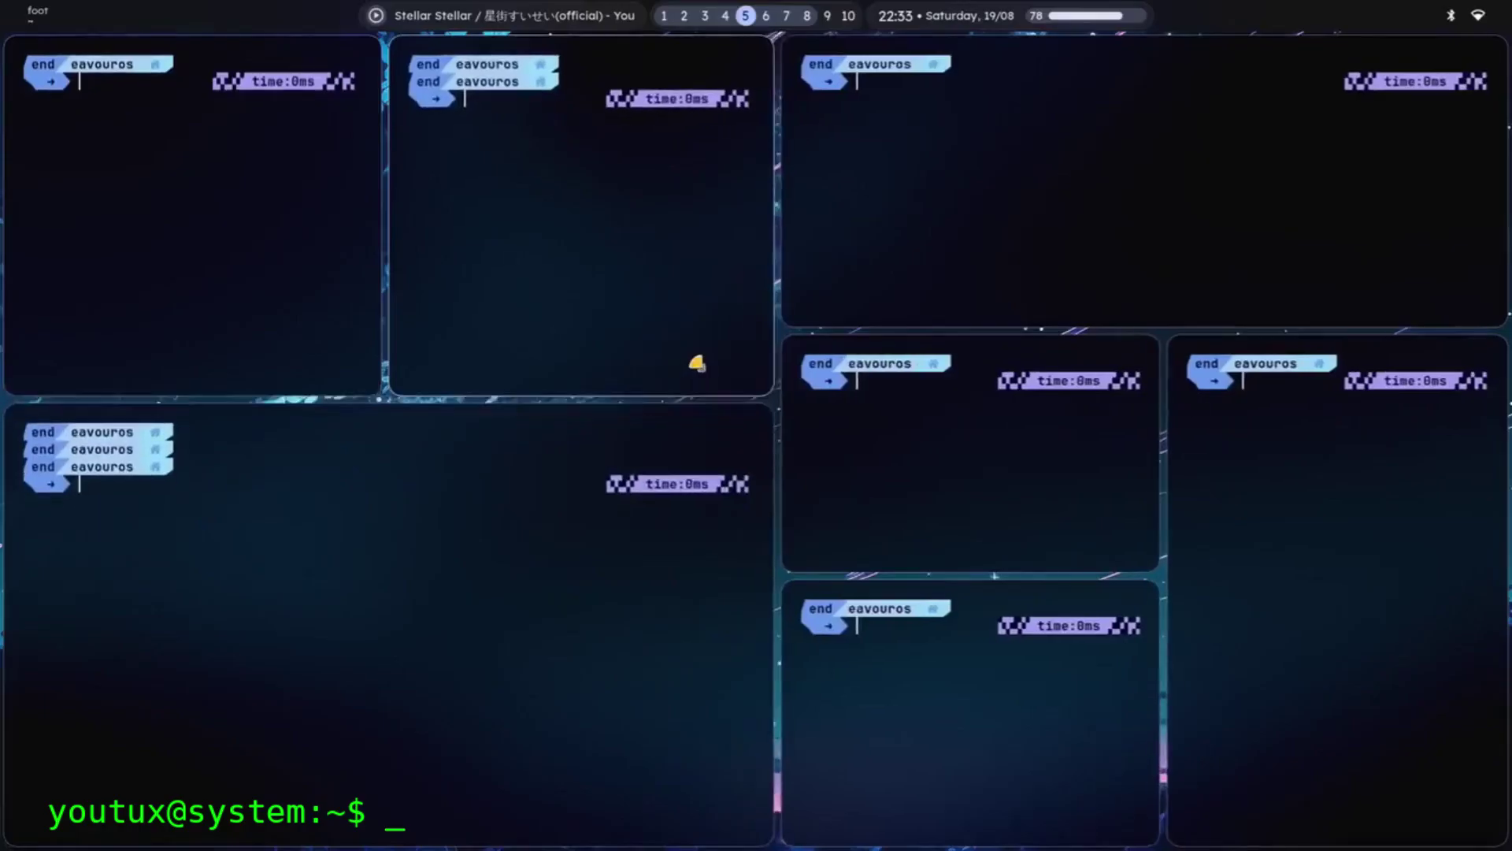
key("super+q")
key("super+q")
key("super+q")
key("super+q")
key("super+q")
key("super+q")
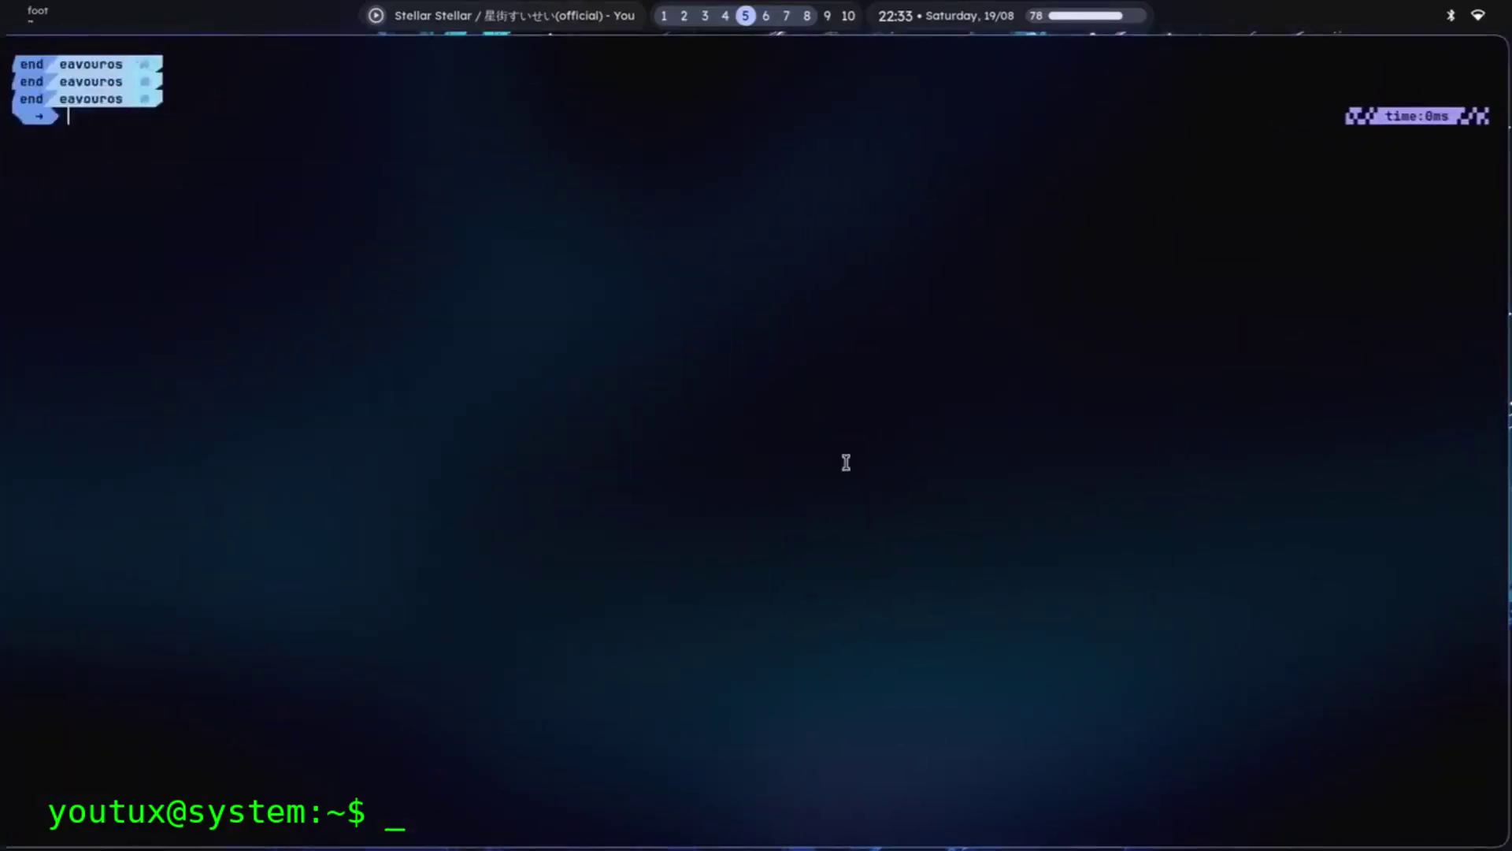
key("super+q")
Cycle through workspaces 6, 7 and 8 to reach the empty workspace 9
key("super+6")
key("super+7")
key("super+8")
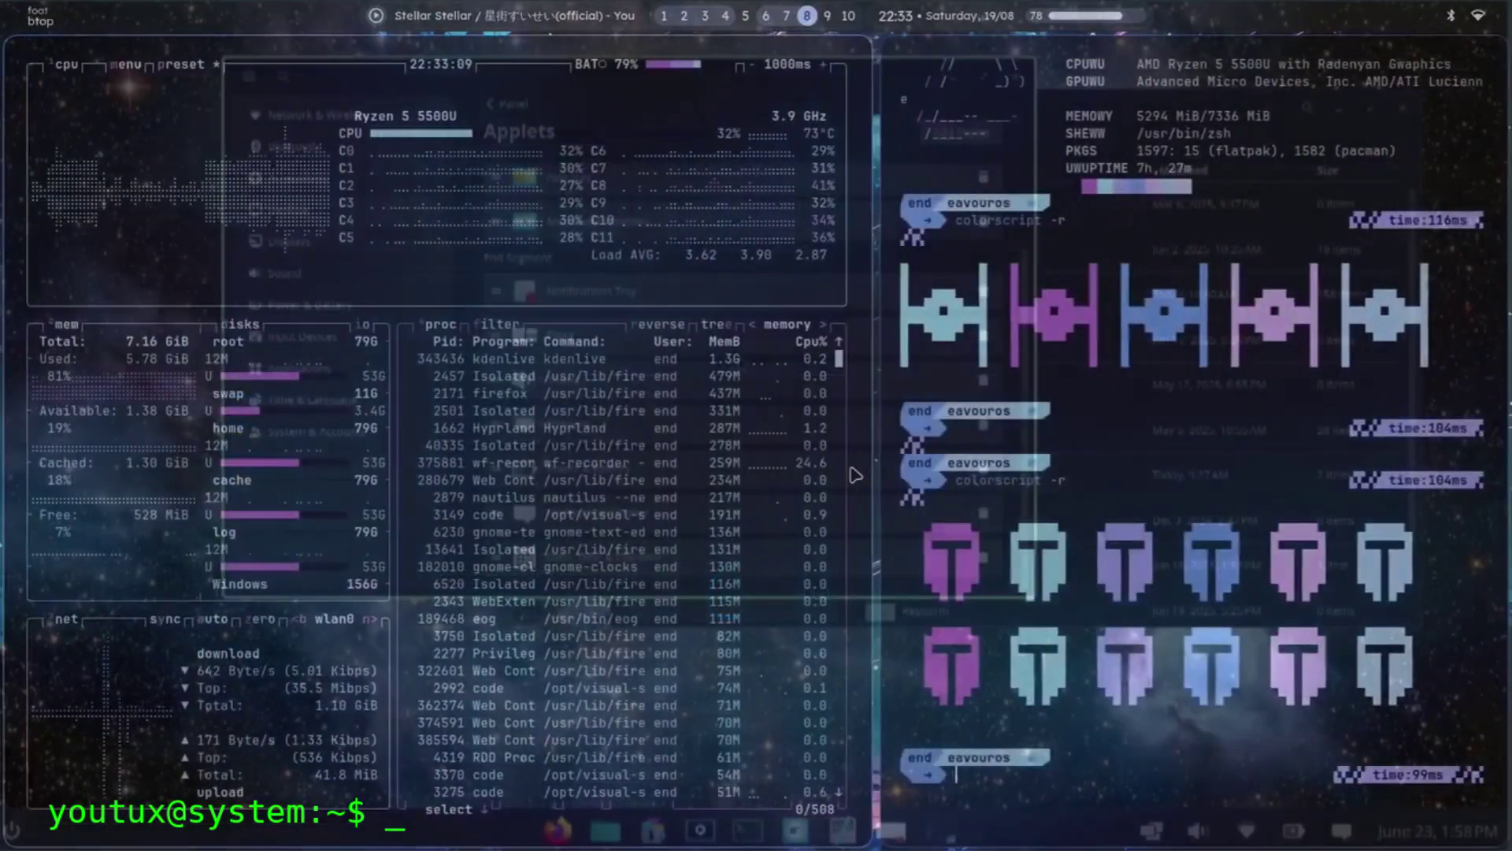
key("super+9")
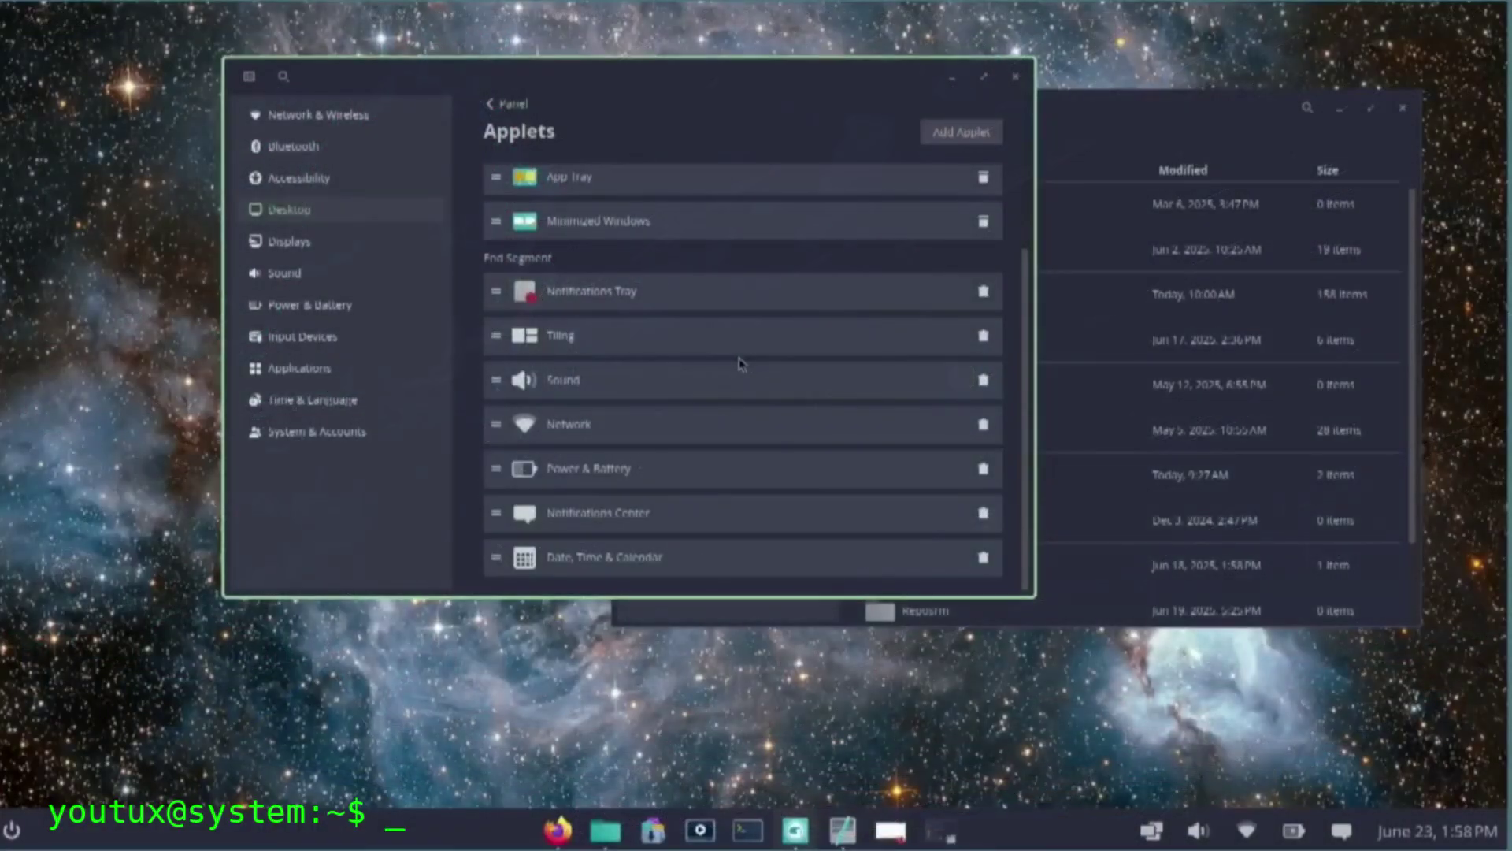